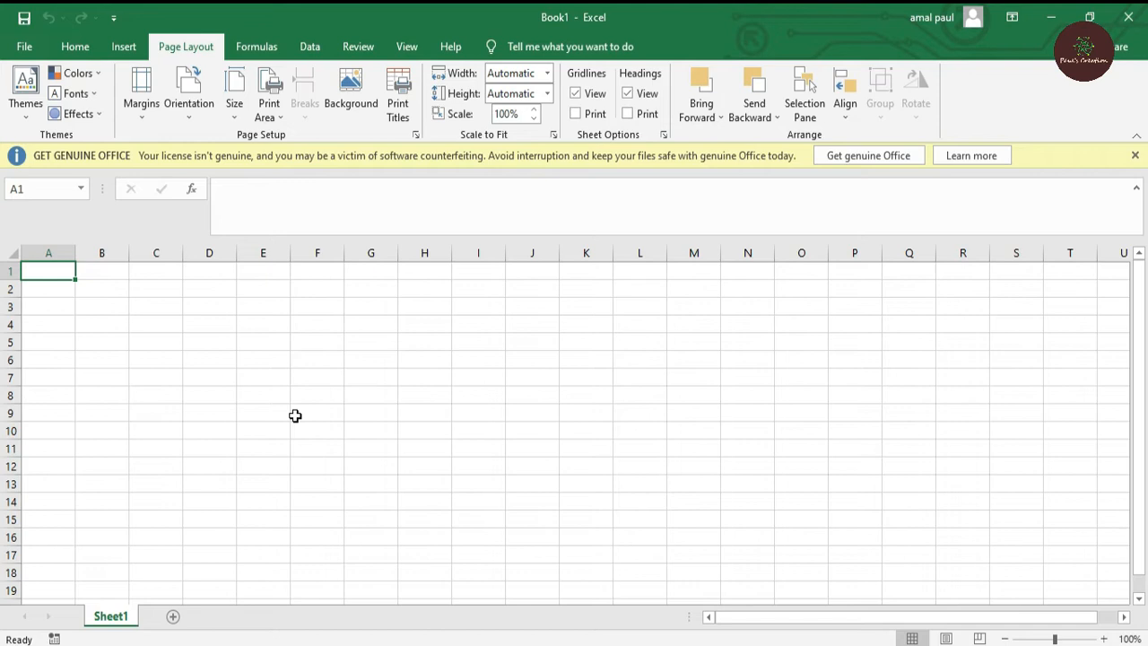
Step: Enter the column headers Name, Title, Basic Pay and H. Rent in cells A1 to D1
type("Name")
key("Tab")
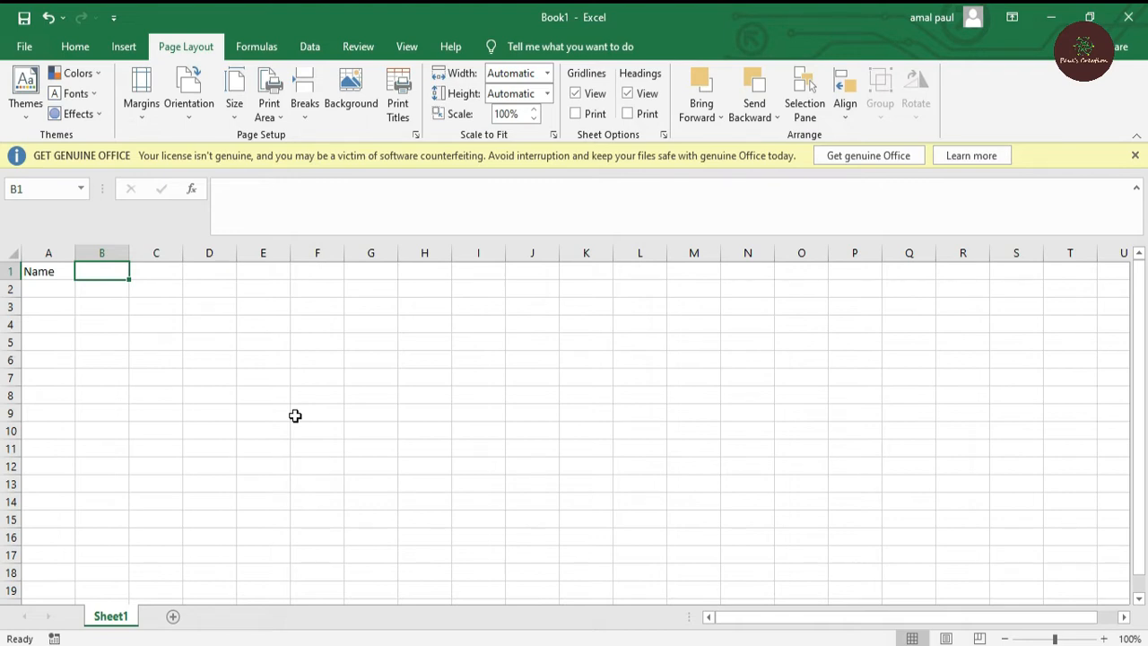
type("R")
key("BackSpace")
type("Tiltle")
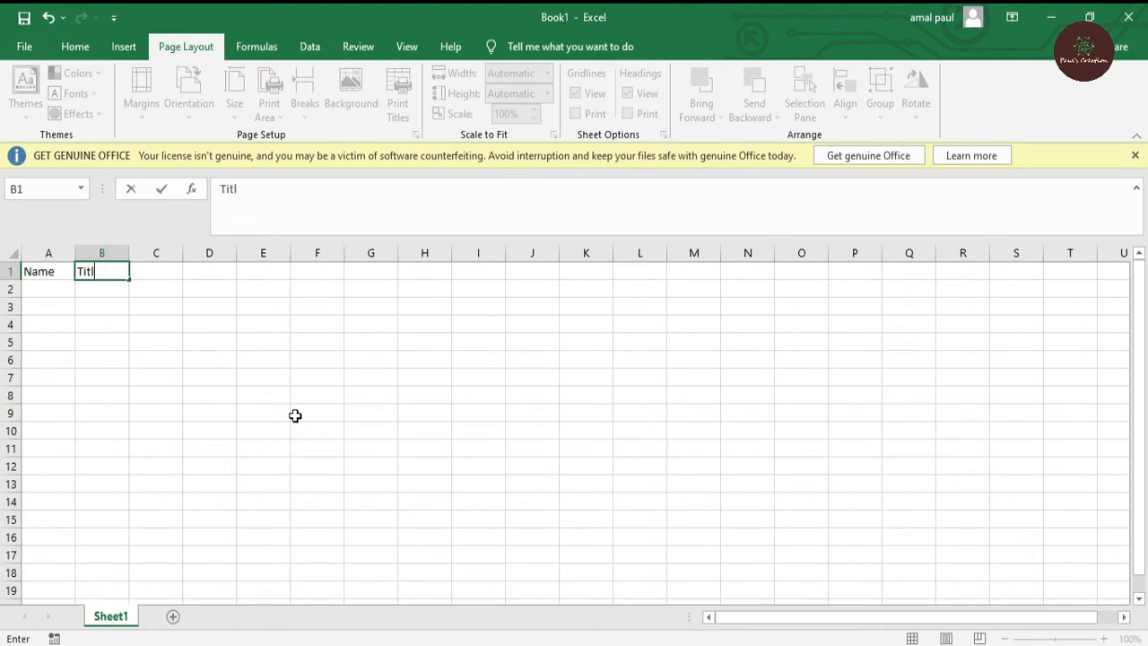
key("Tab")
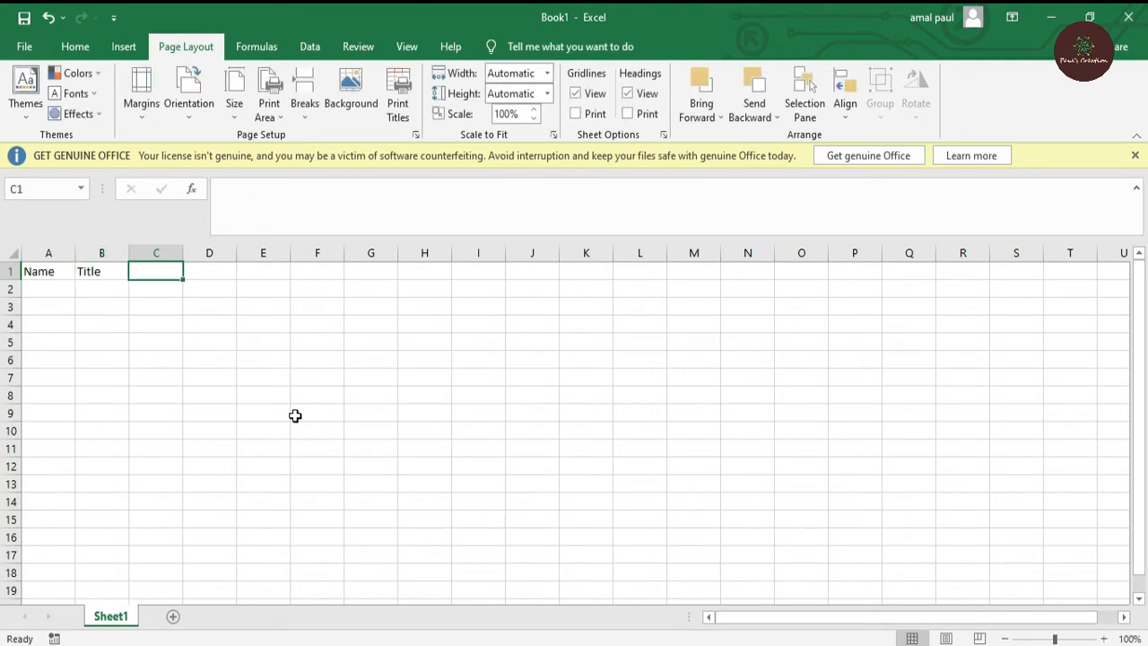
type("Basic Pay")
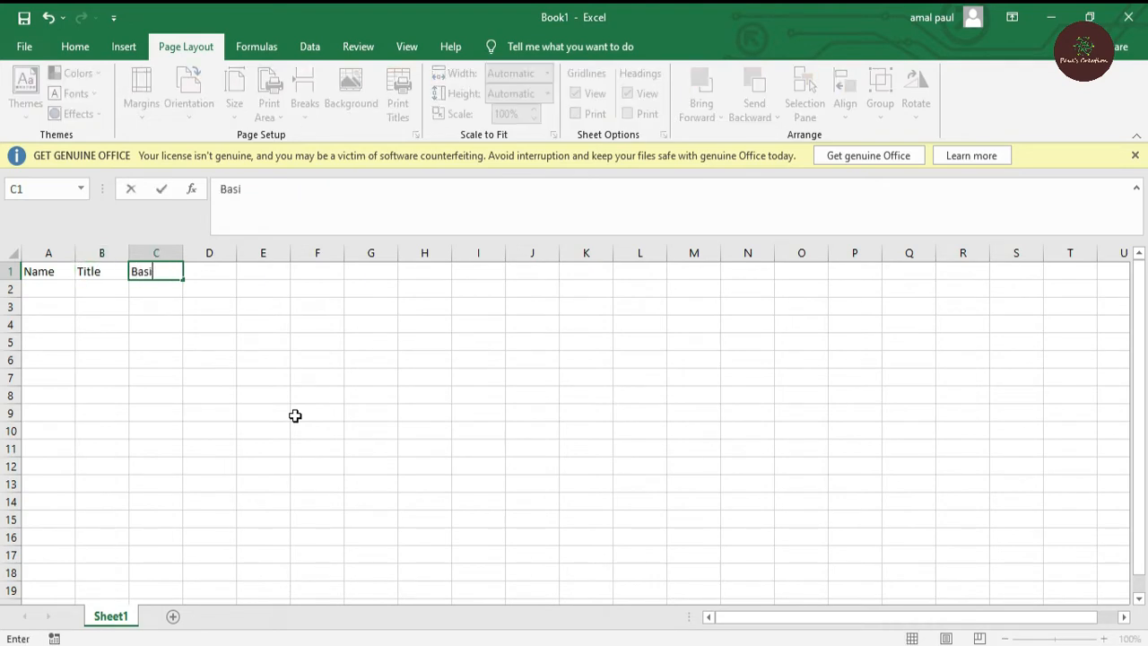
key("Tab")
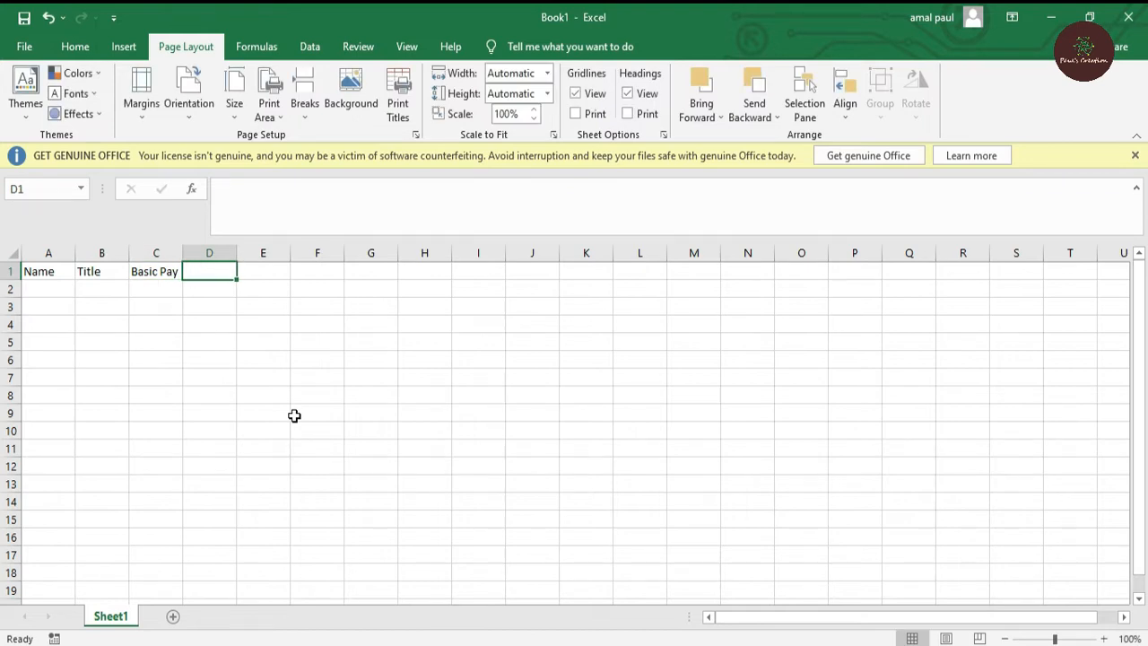
type("H. Rent")
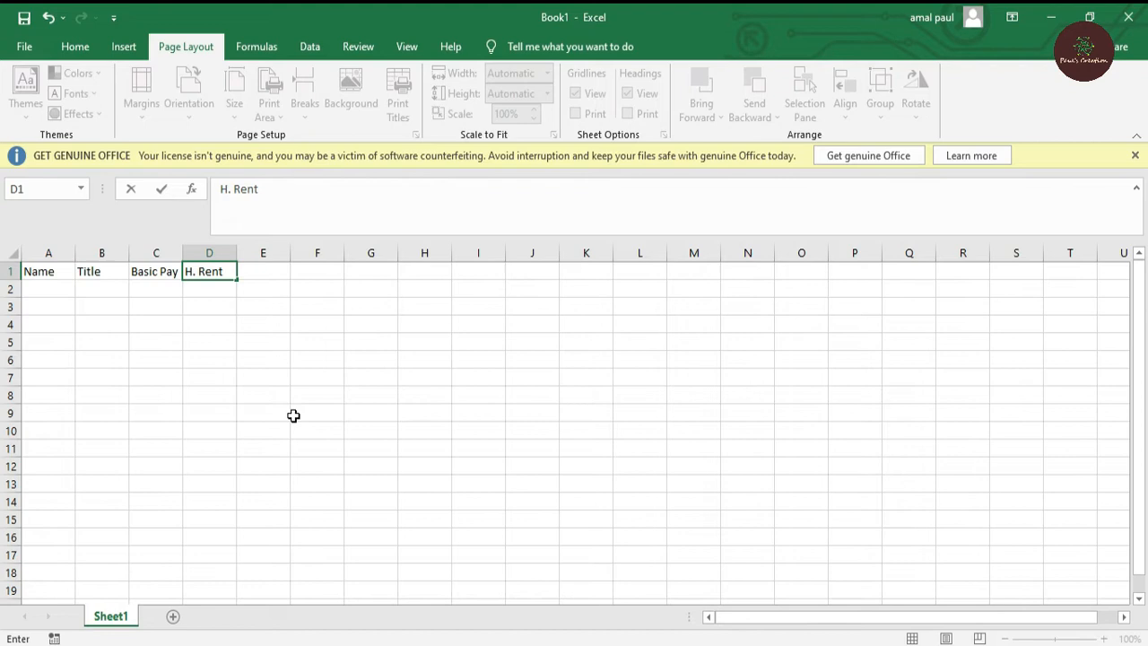
key("Tab")
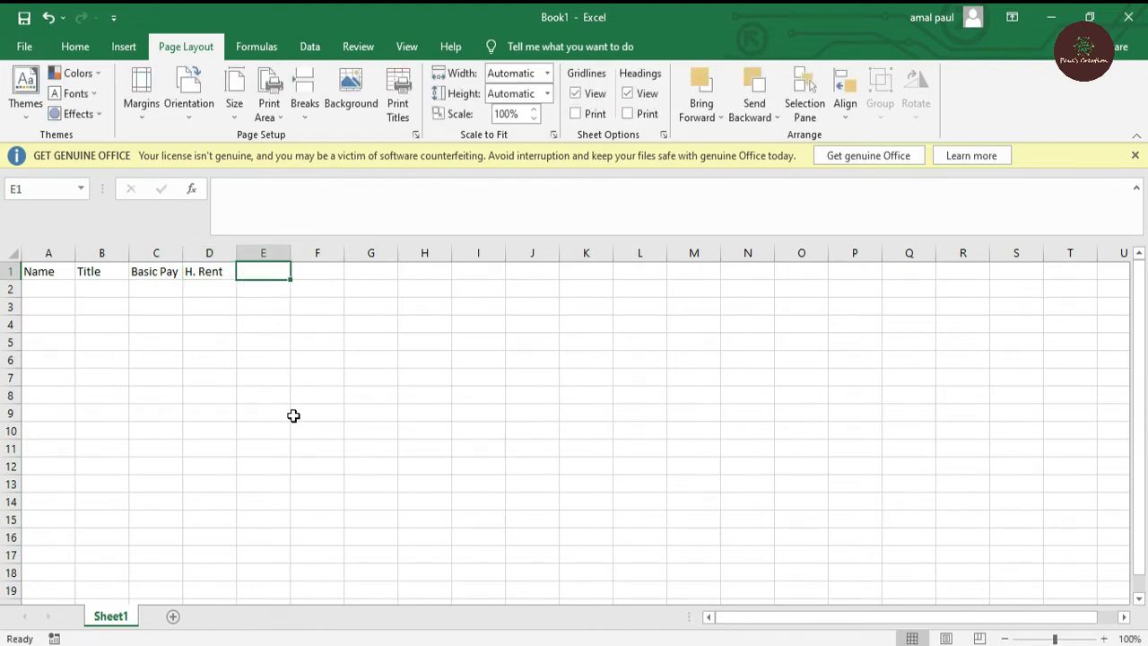
Step: Enter the column headers Medical, Convence, Other, Total and G. Salary in cells E1 to I1
type("Medical")
key("Tab")
type("Convence")
key("Tab")
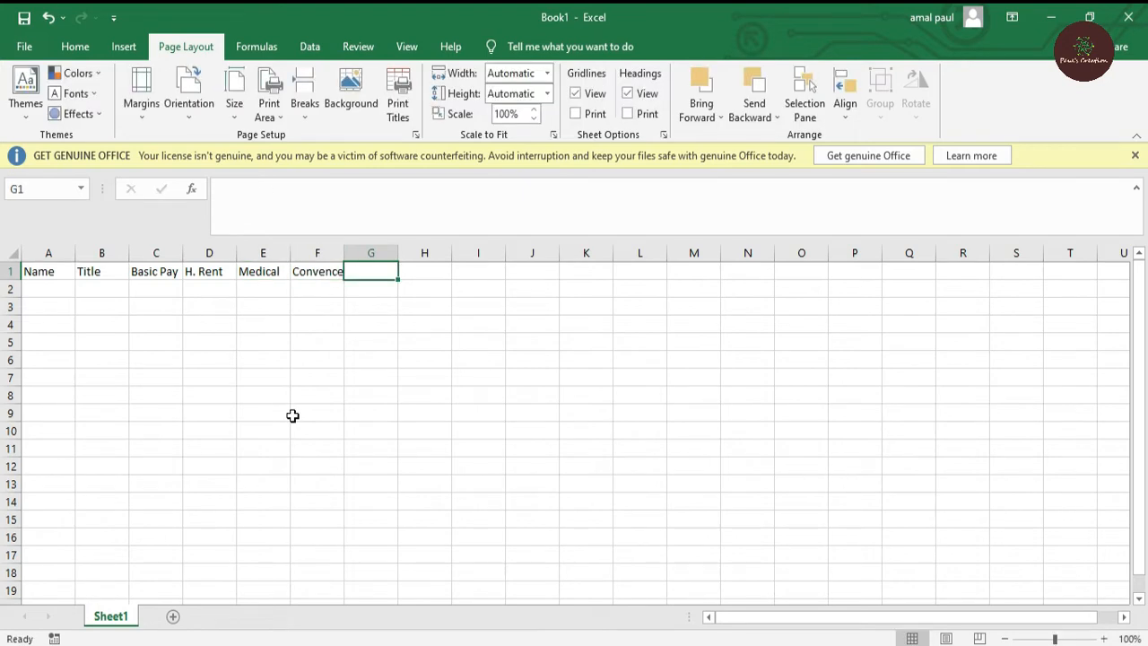
type("Other")
key("Tab")
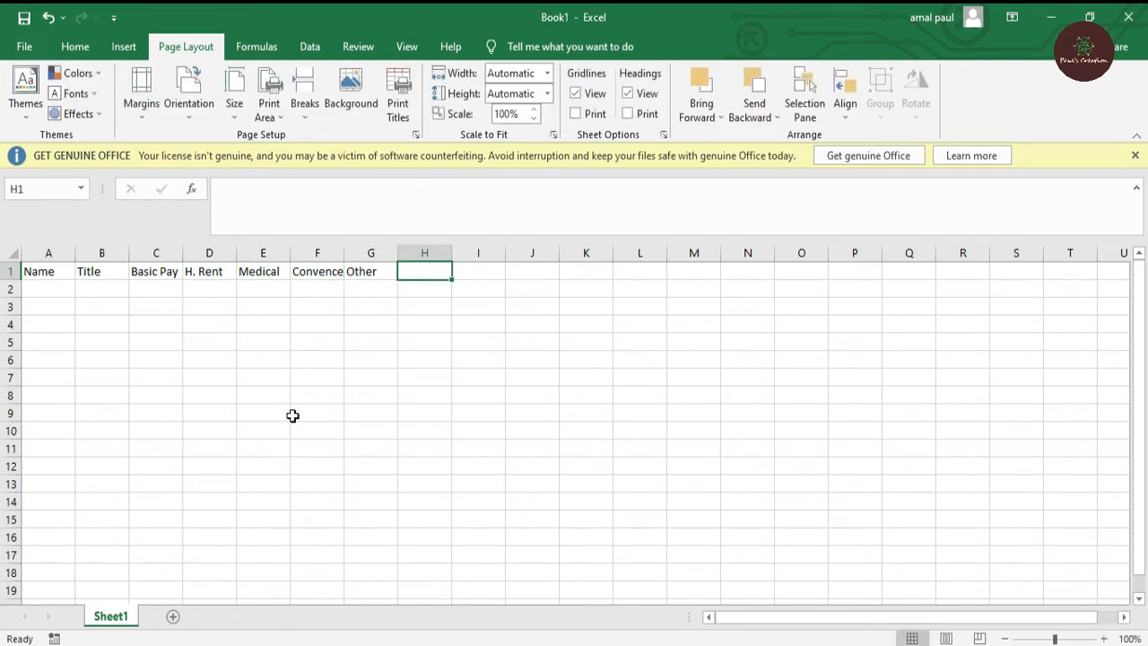
type("Total")
key("Tab")
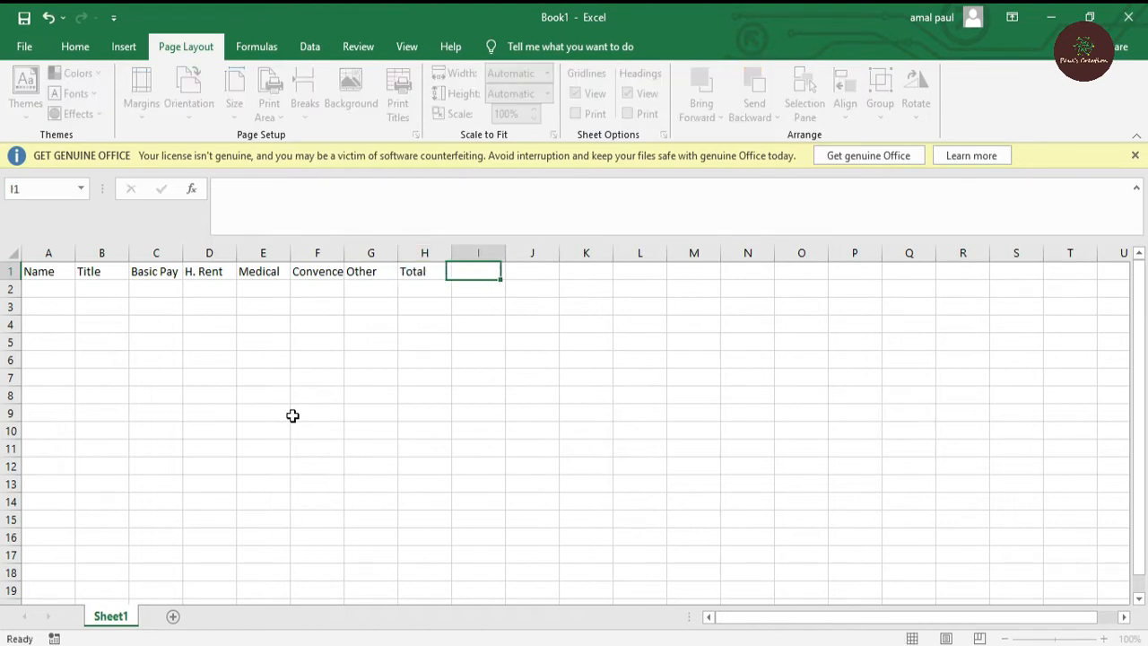
type("G. Salary")
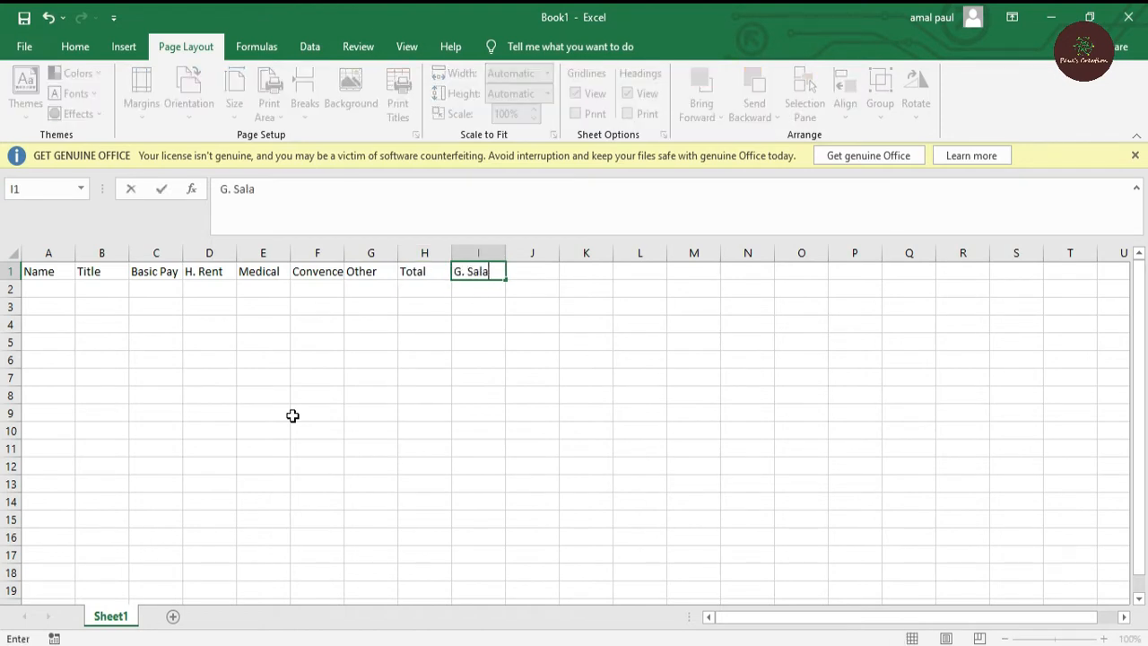
key("Tab")
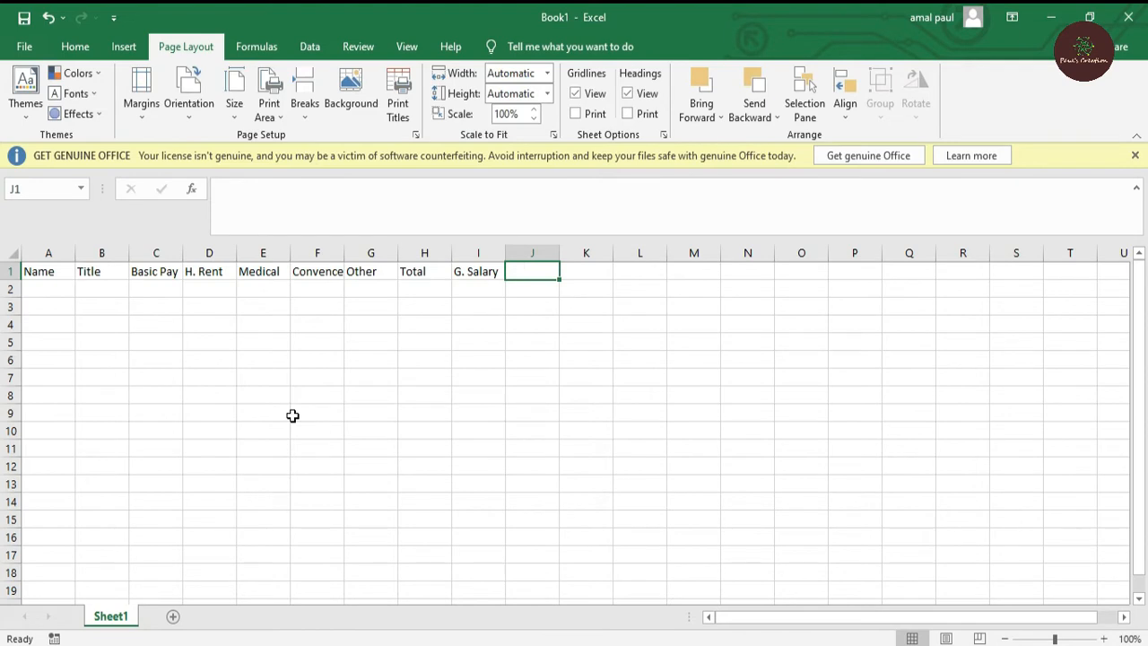
type("I")
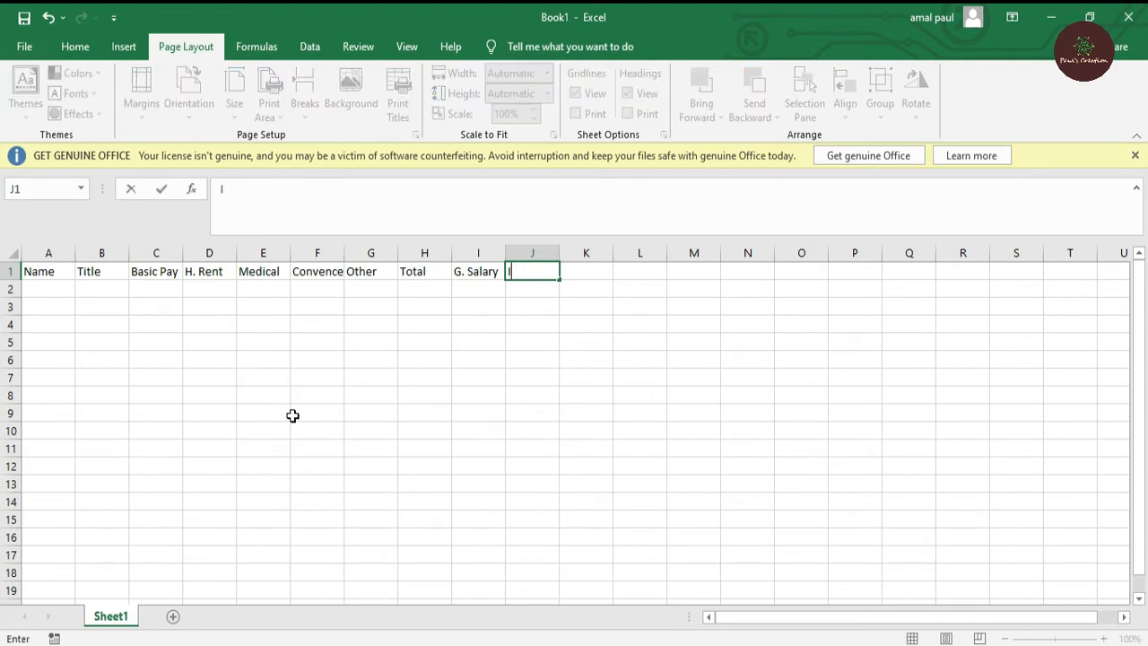
type(". Tax")
key("Tab")
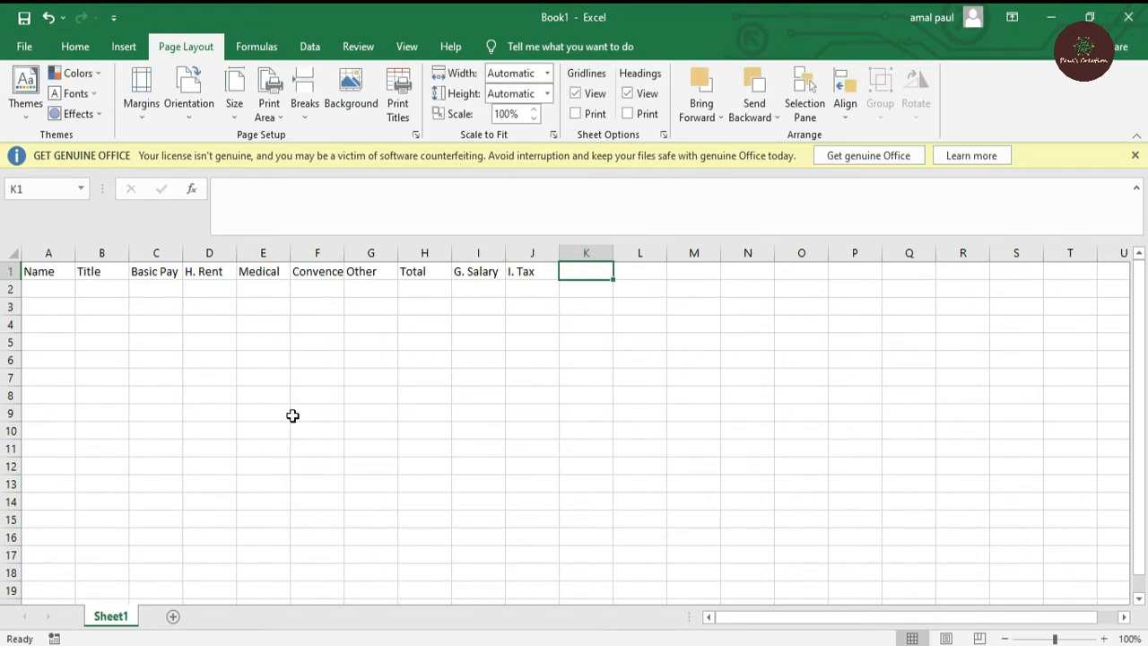
type("P")
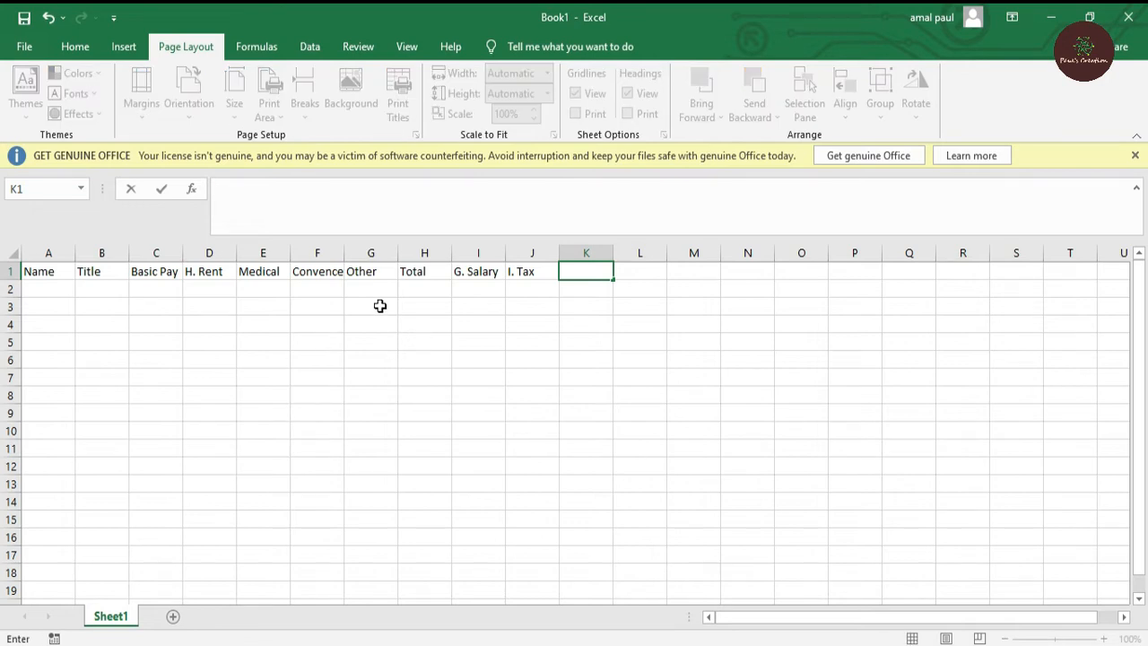
Step: Enter the column headers Income Tax, Provident Fund, Total and Net Pay in cells J1 to M1
left_click(526, 273)
type("Income Tax")
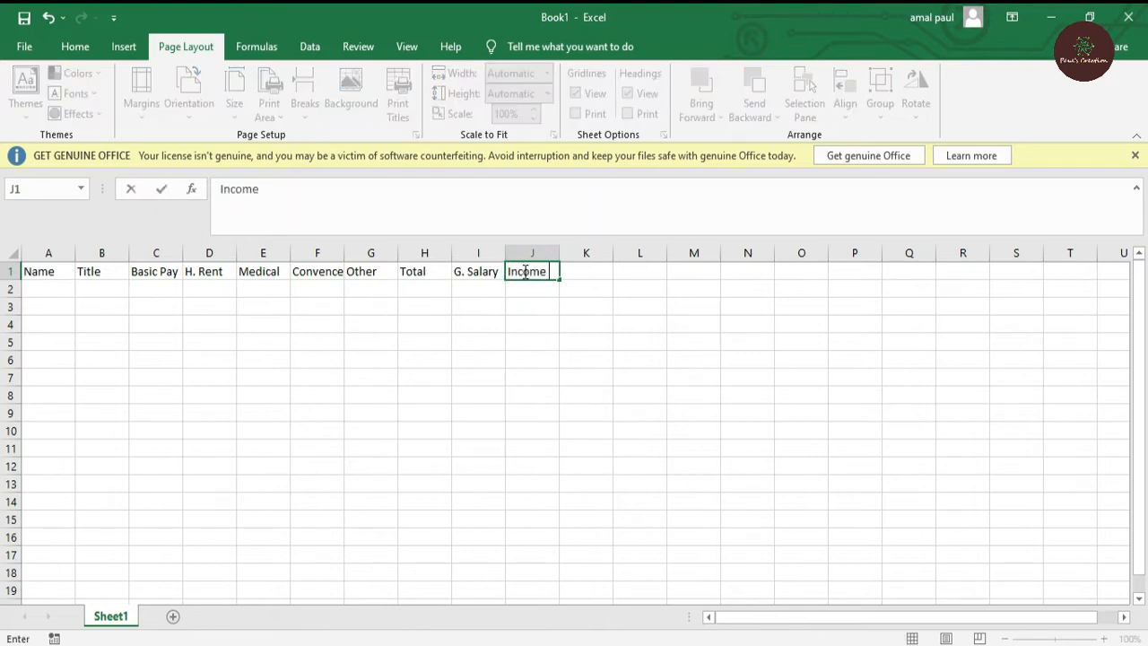
key("Tab")
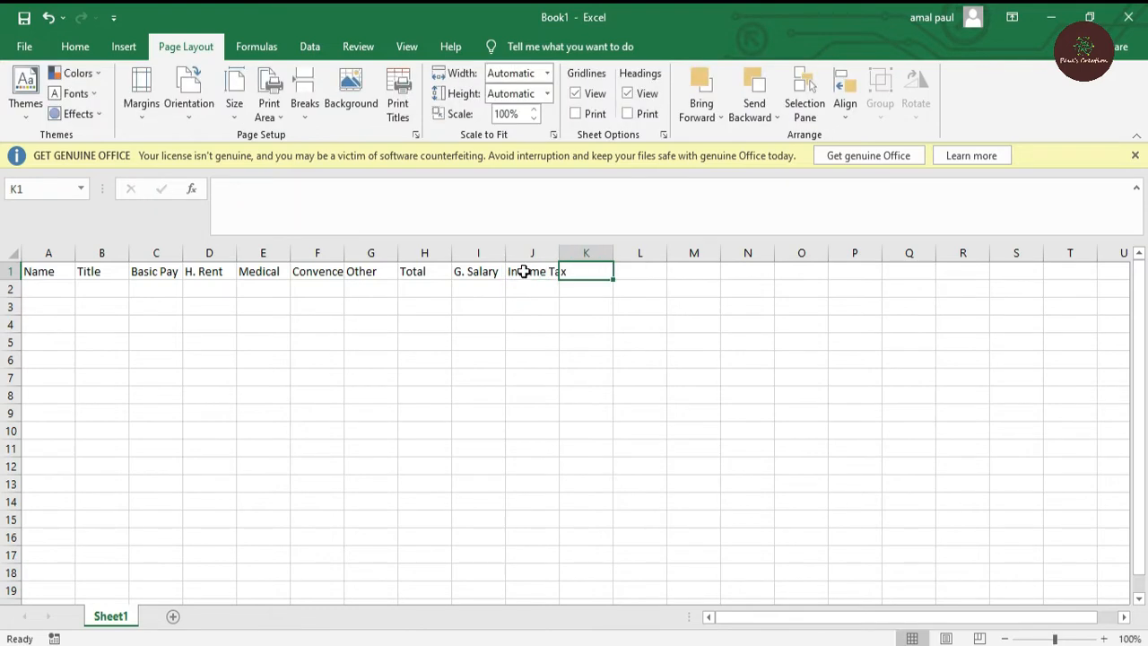
type("Provid")
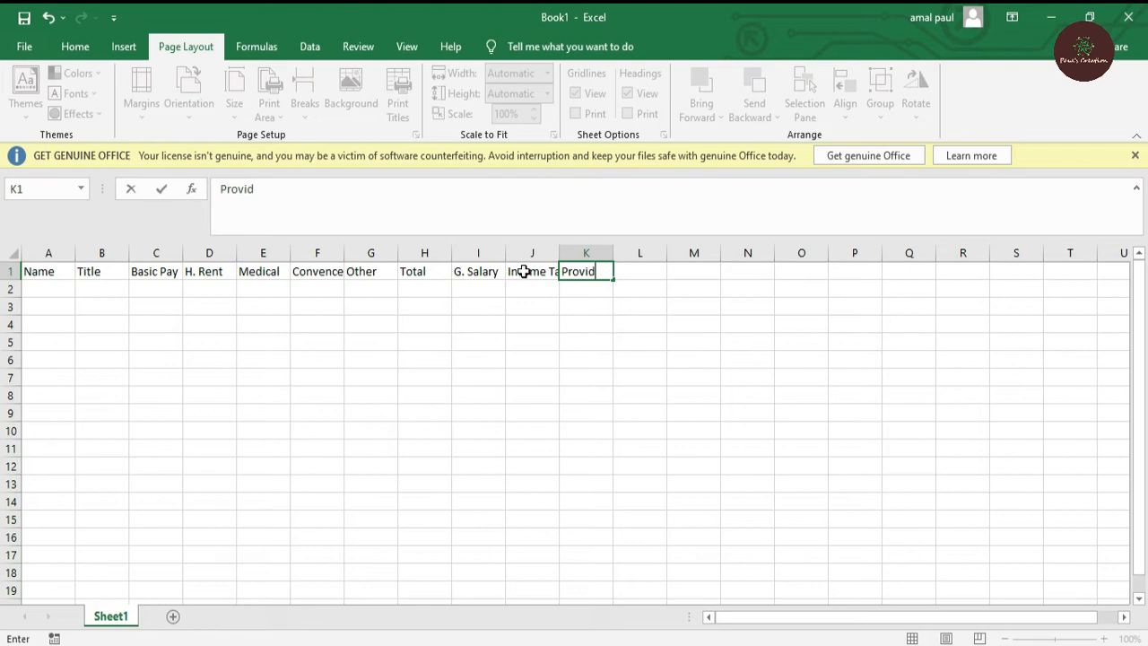
type("ofg")
type("dent Fund")
key("Tab")
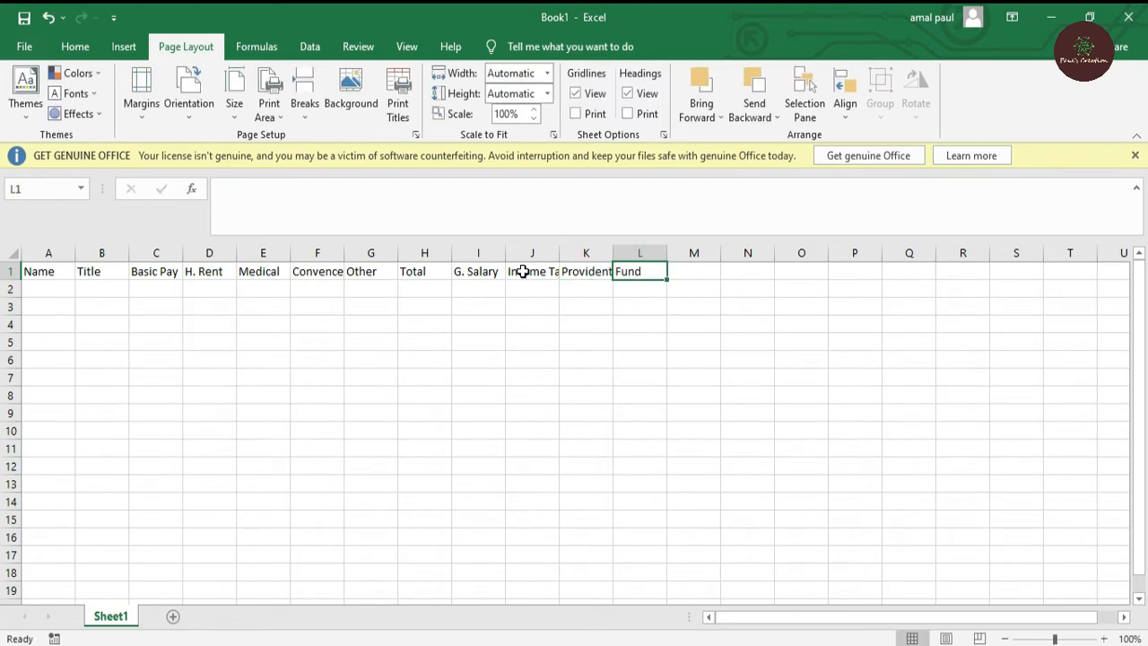
type("Total")
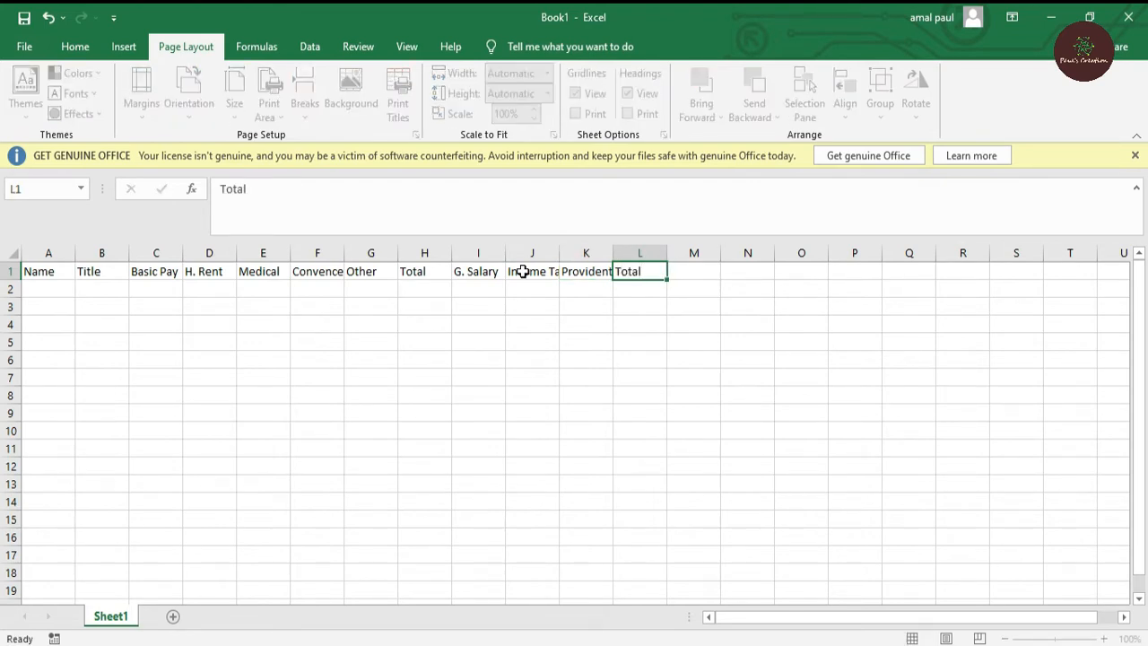
key("Tab")
type("Net Pay")
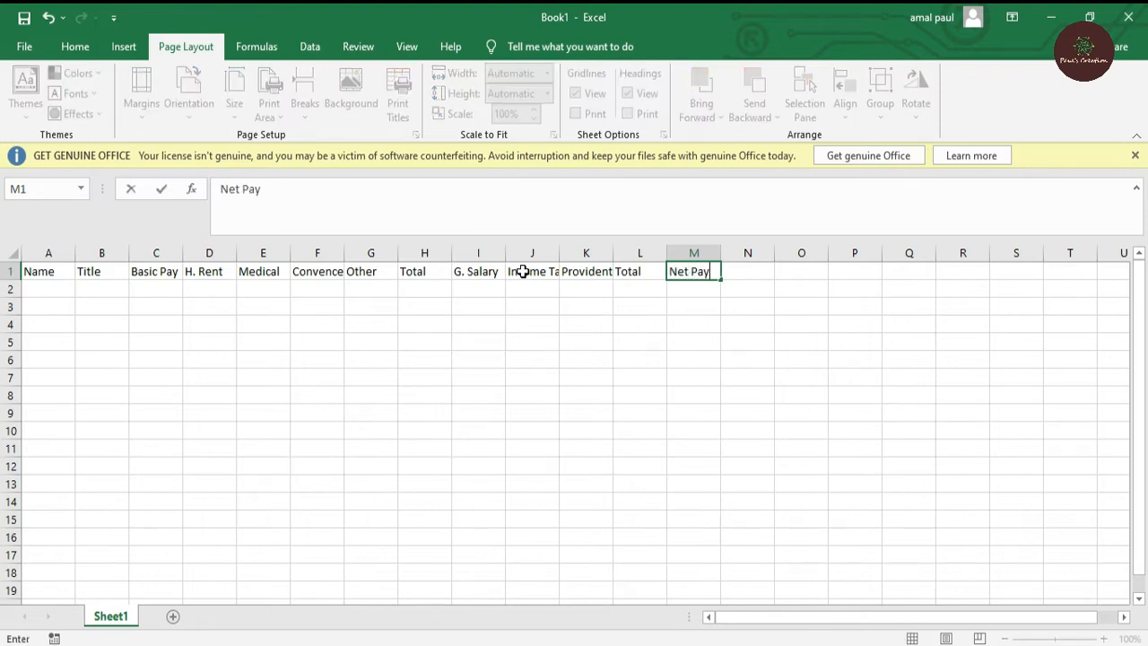
left_click(340, 451)
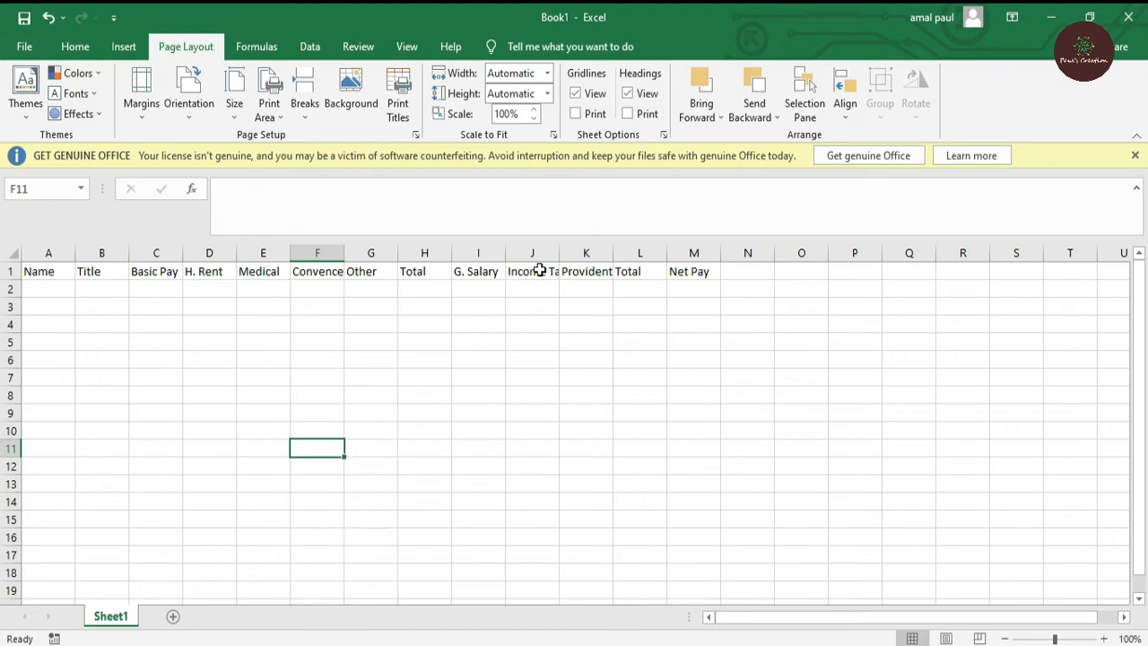
Step: Apply text wrapping to the header cells A1 to M1
left_click(700, 272)
left_click_drag(692, 272, 415, 283)
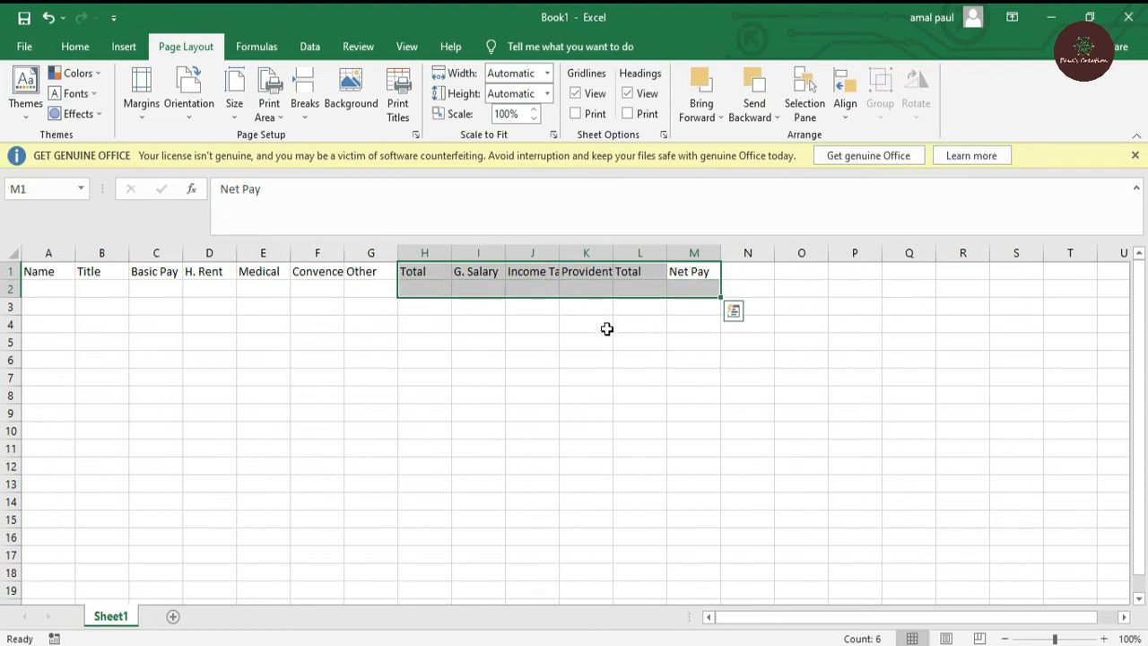
left_click(622, 306)
left_click_drag(692, 270, 26, 266)
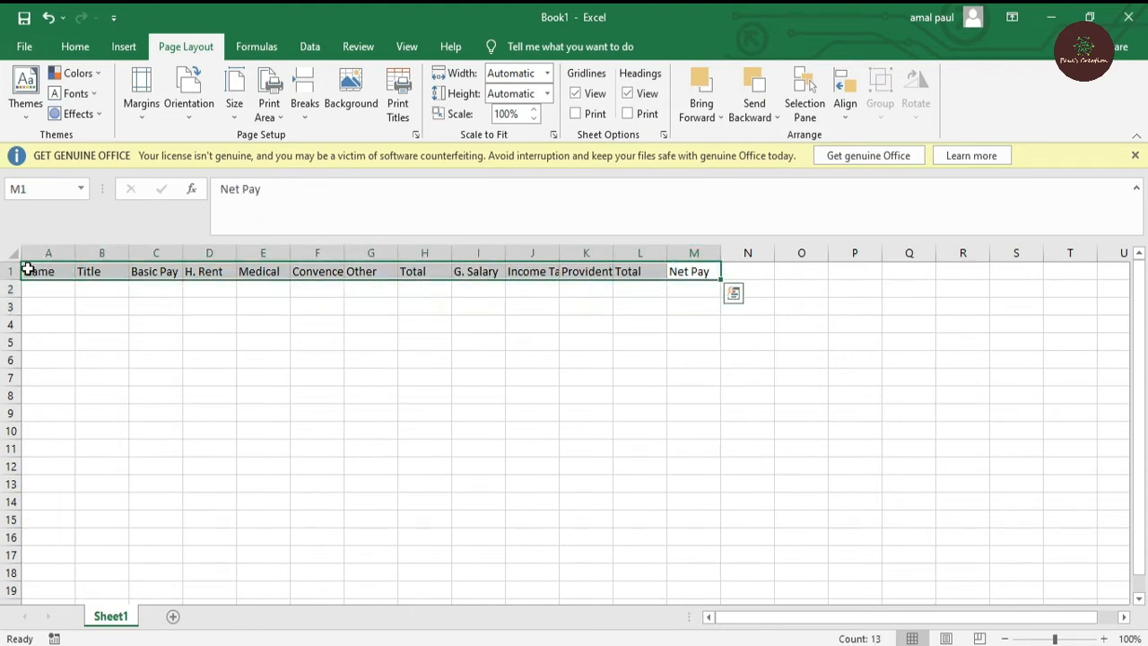
left_click(73, 47)
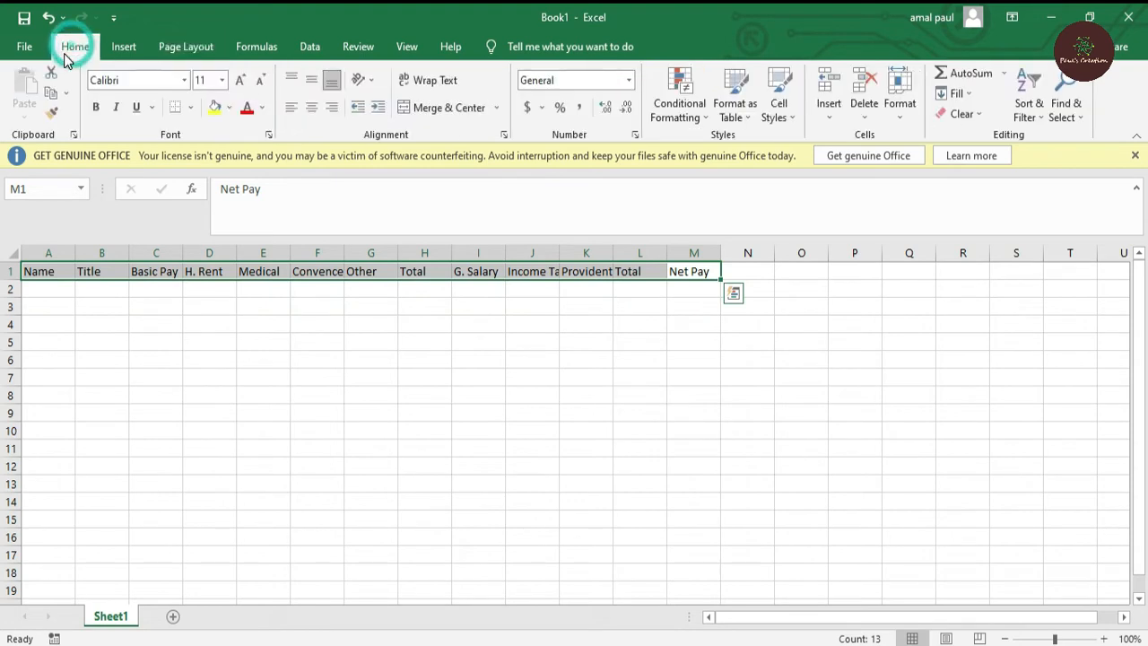
left_click(405, 82)
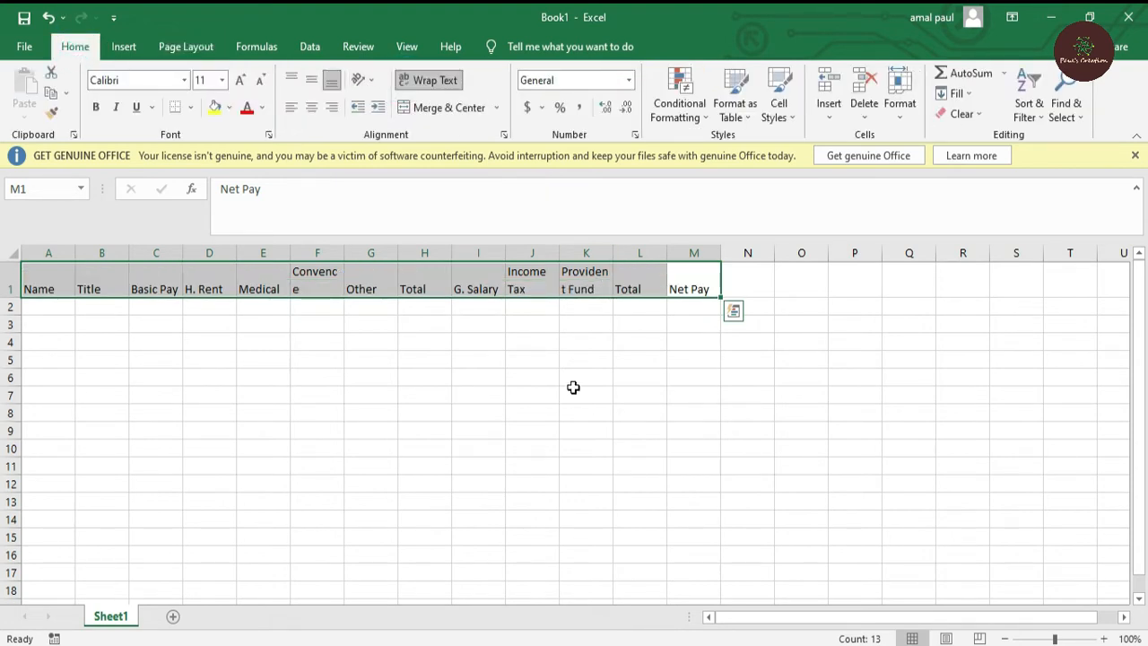
Step: Widen the Convence and Provident Fund columns so that none of their header words break across lines
left_click_drag(346, 252, 360, 251)
left_click(686, 357)
left_click_drag(630, 253, 636, 253)
Step: Centre the header cells A1 to M1 horizontally and vertically and make them bold
left_click_drag(720, 287, 31, 264)
left_click(422, 80)
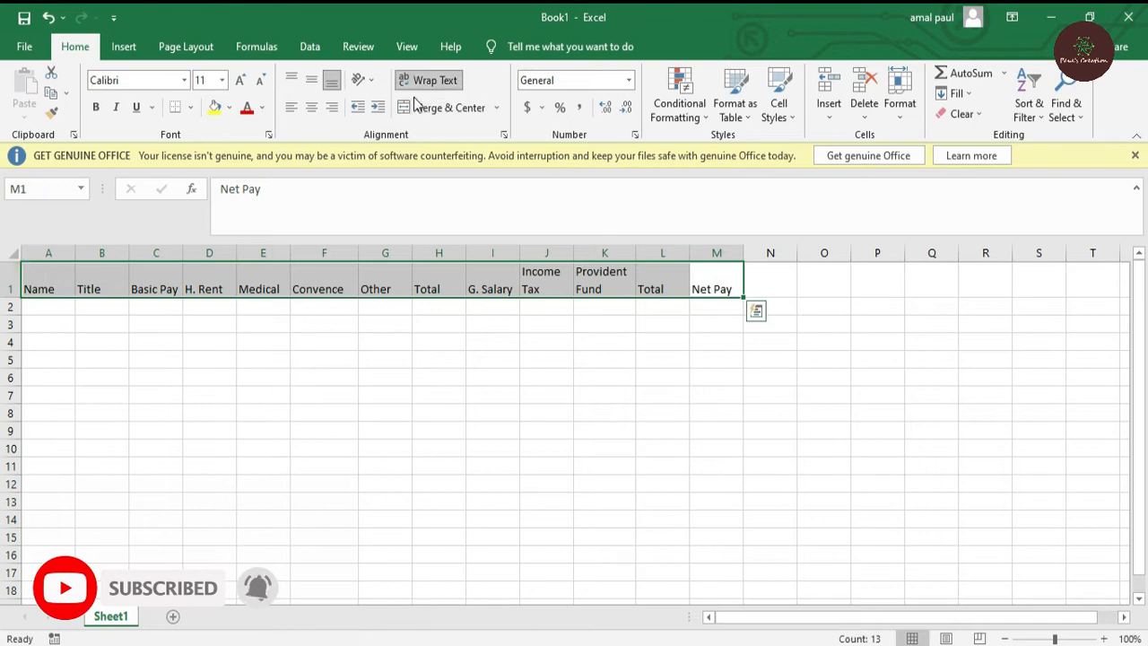
left_click(312, 104)
left_click(311, 82)
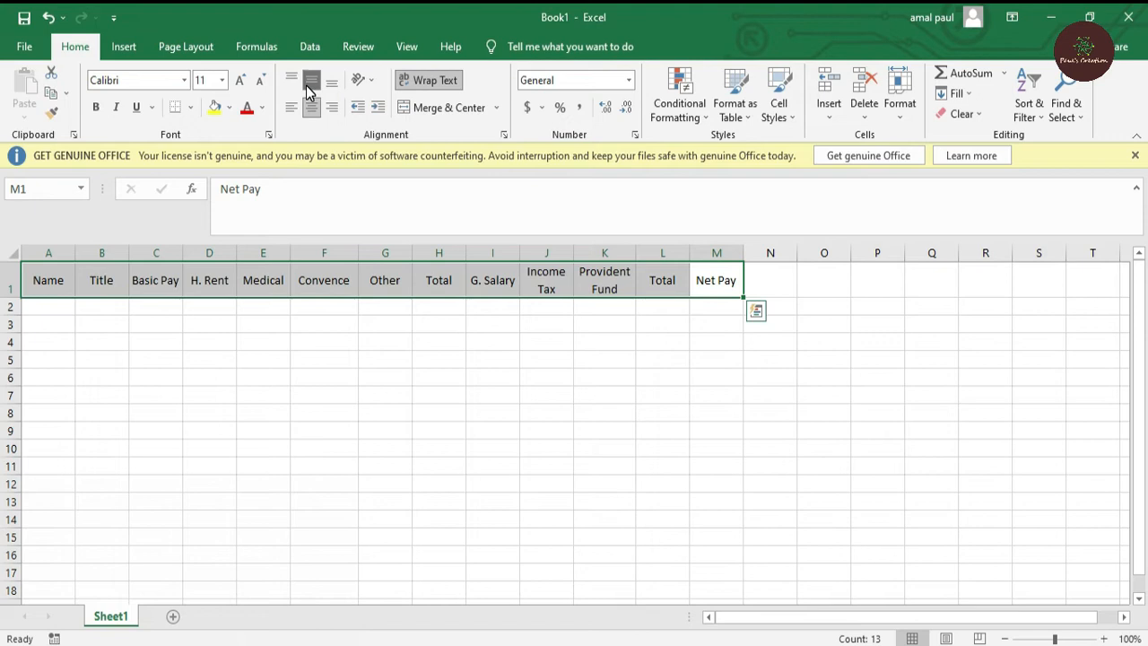
left_click(95, 109)
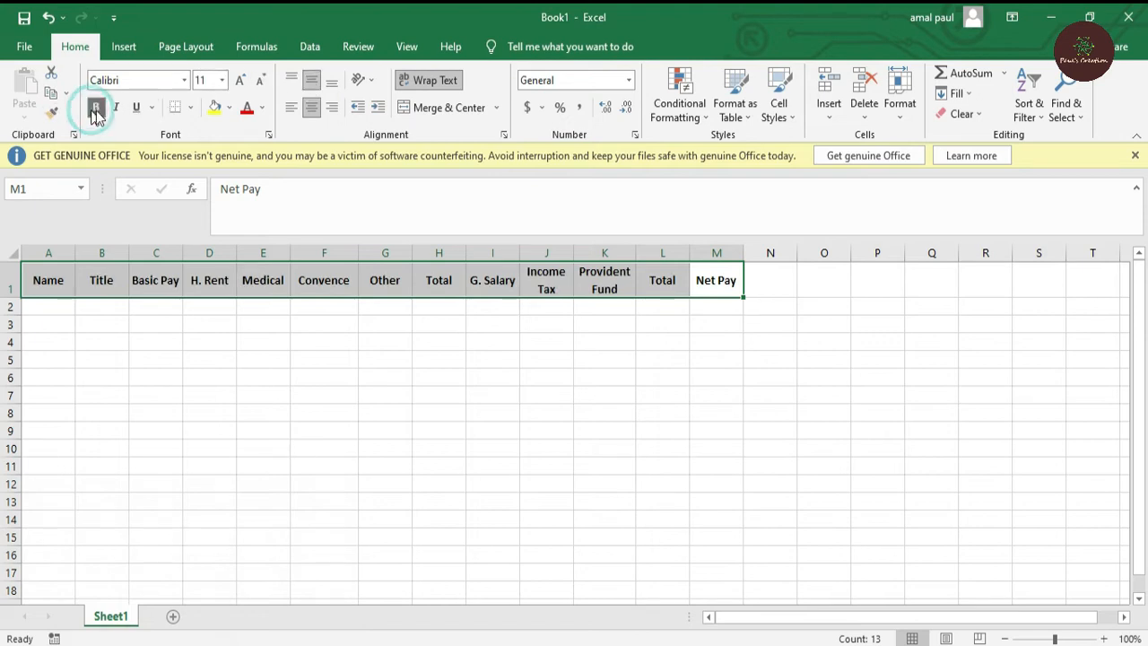
left_click(208, 397)
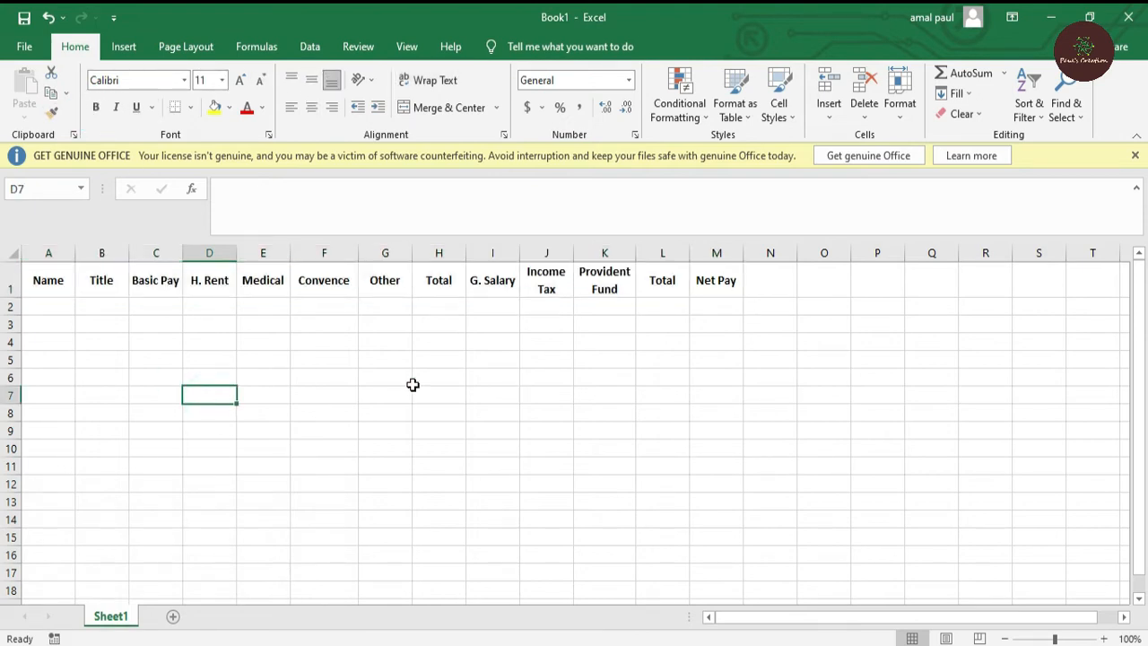
Step: Insert a narrow column before the Name column with the header Sl. NO
left_click(32, 260)
right_click(33, 259)
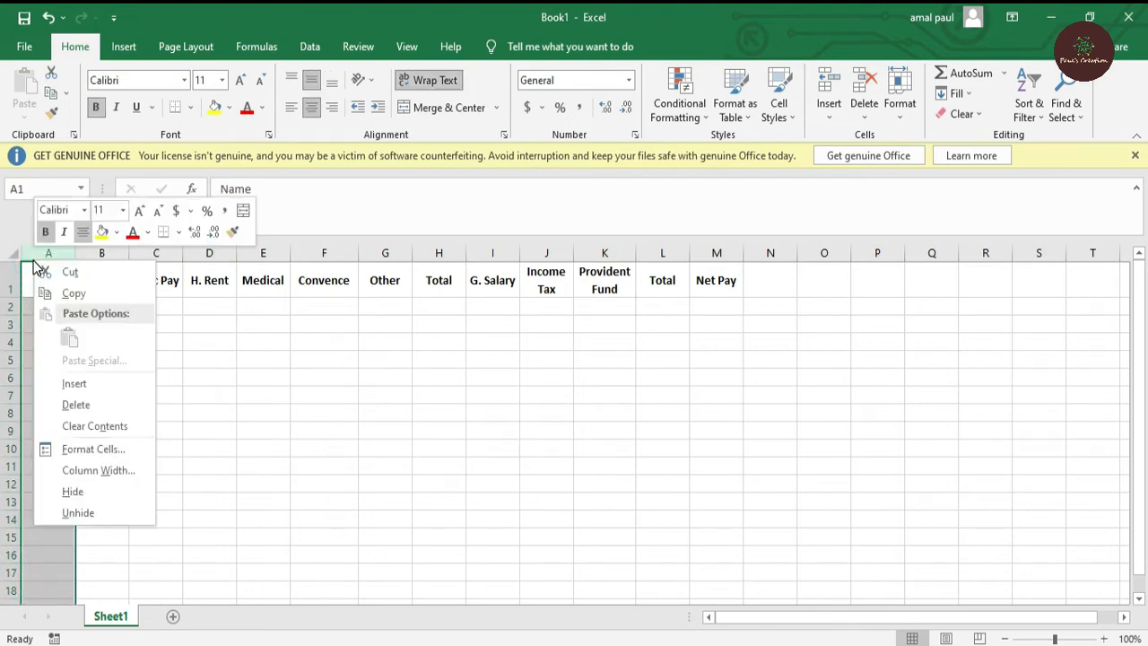
left_click(79, 383)
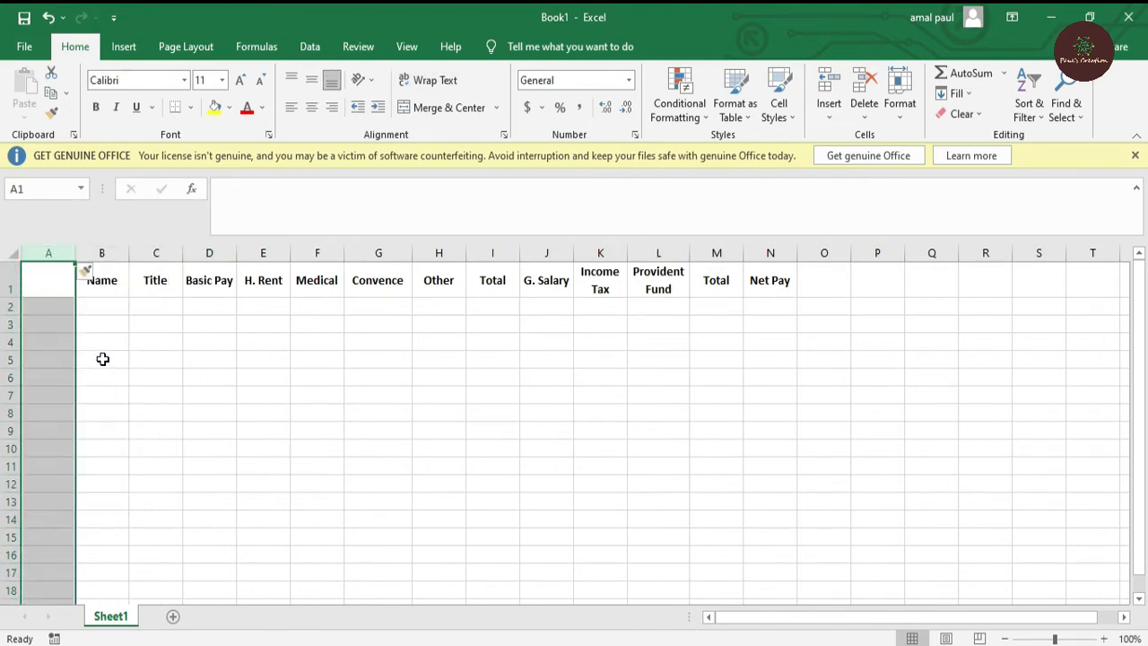
type("Sl>")
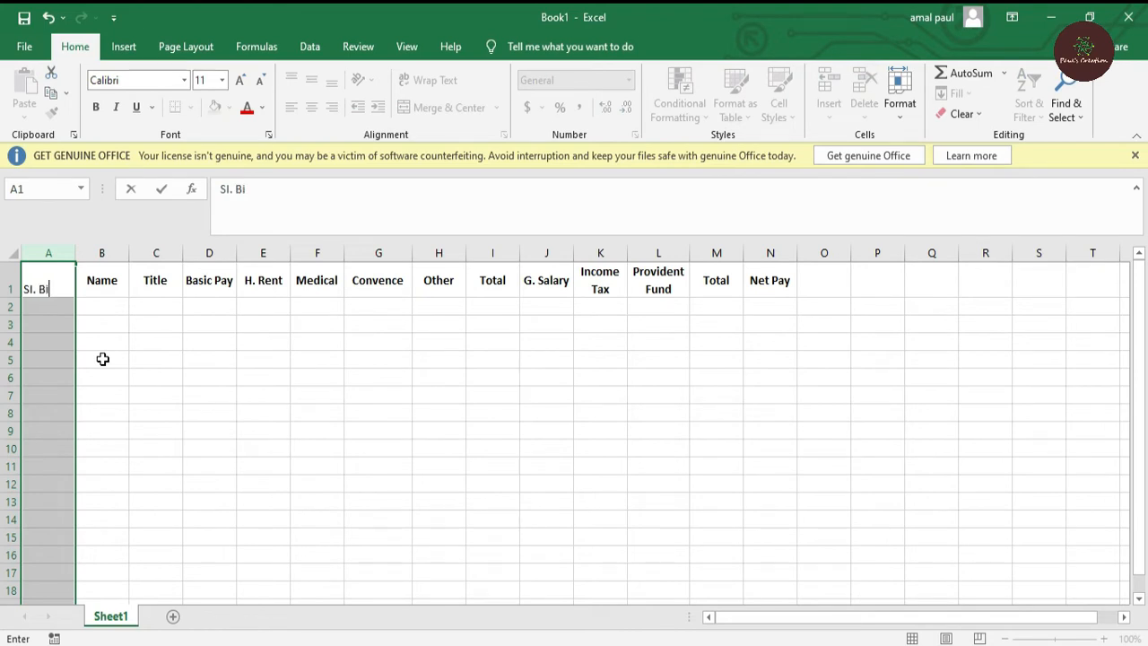
left_click(102, 359)
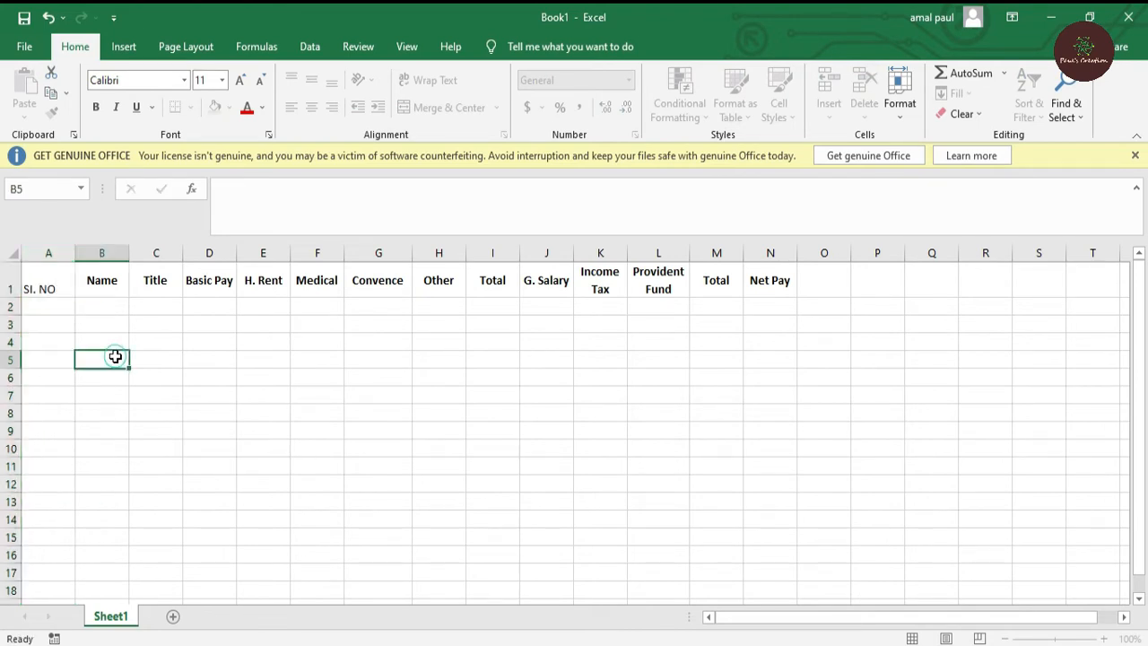
left_click_drag(75, 252, 43, 248)
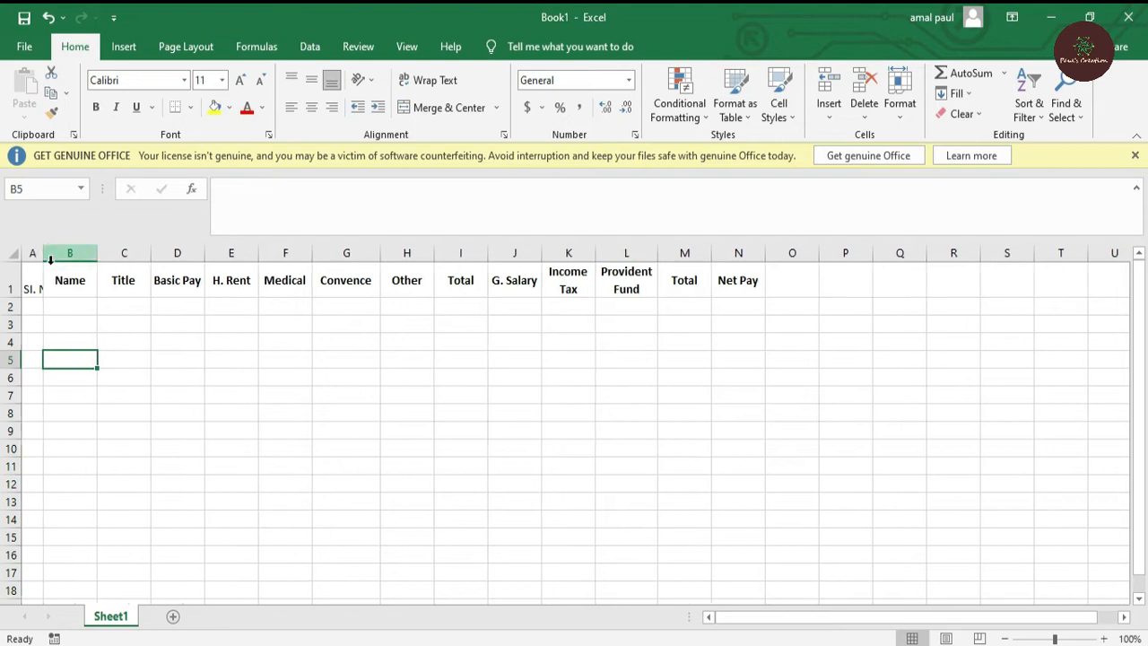
Step: Wrap and vertically centre the Sl. NO header text, and reduce the header row's height to fit
left_click(32, 285)
left_click(404, 79)
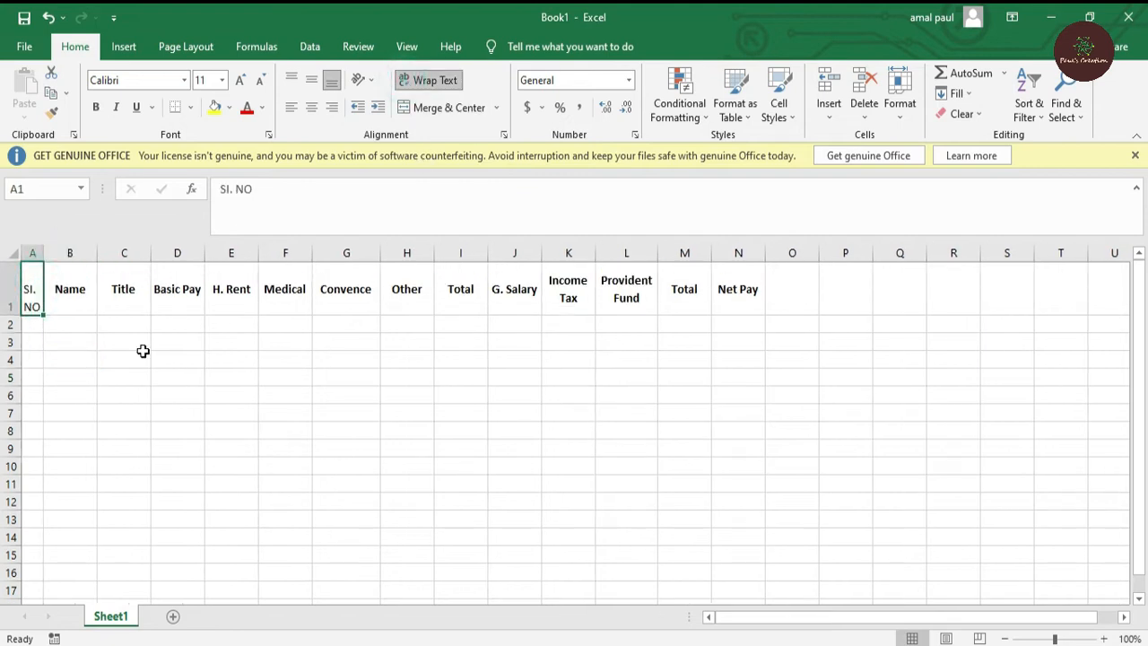
left_click(302, 415)
left_click(31, 287)
left_click(311, 79)
left_click(279, 376)
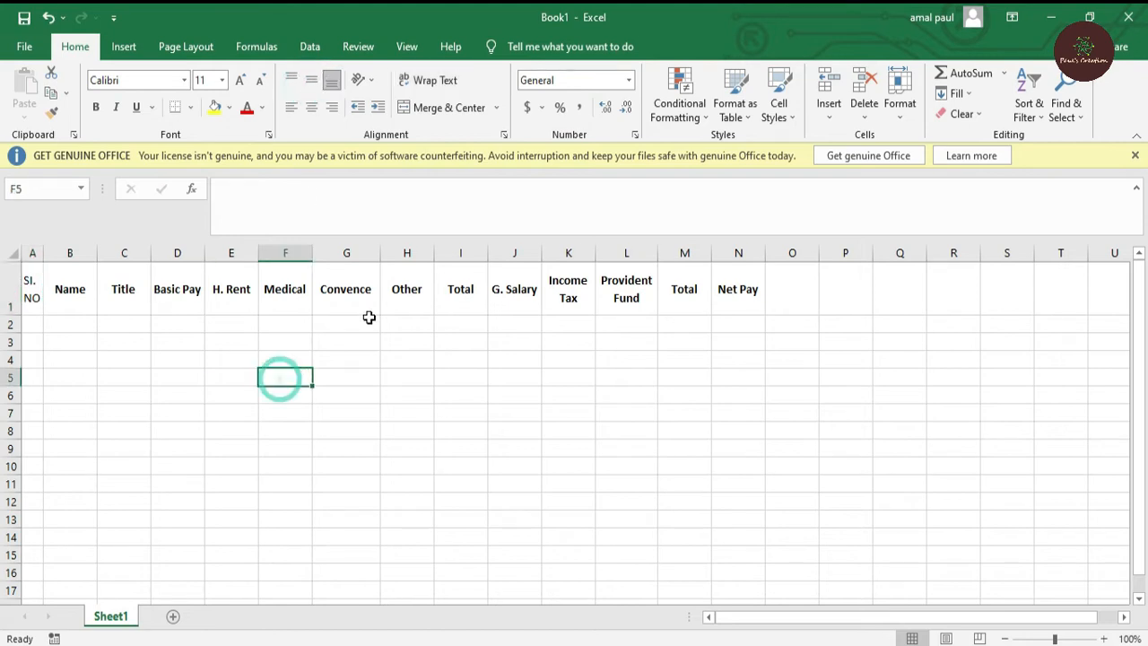
left_click_drag(21, 314, 19, 303)
left_click(626, 418)
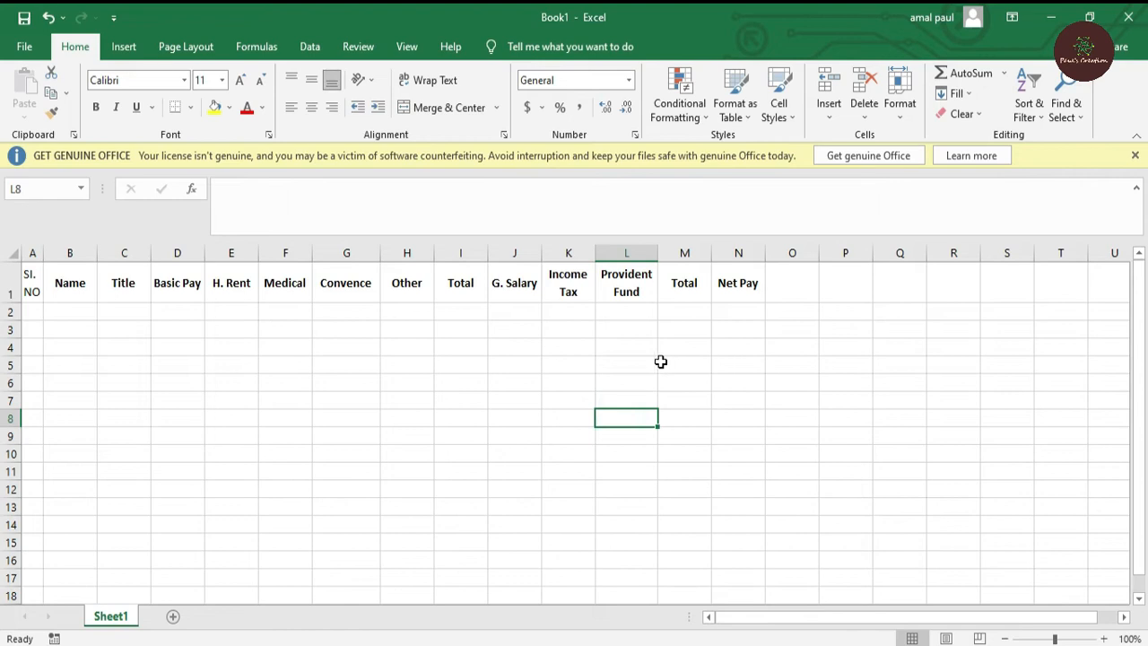
Step: Insert a blank row above the header row
left_click(13, 293)
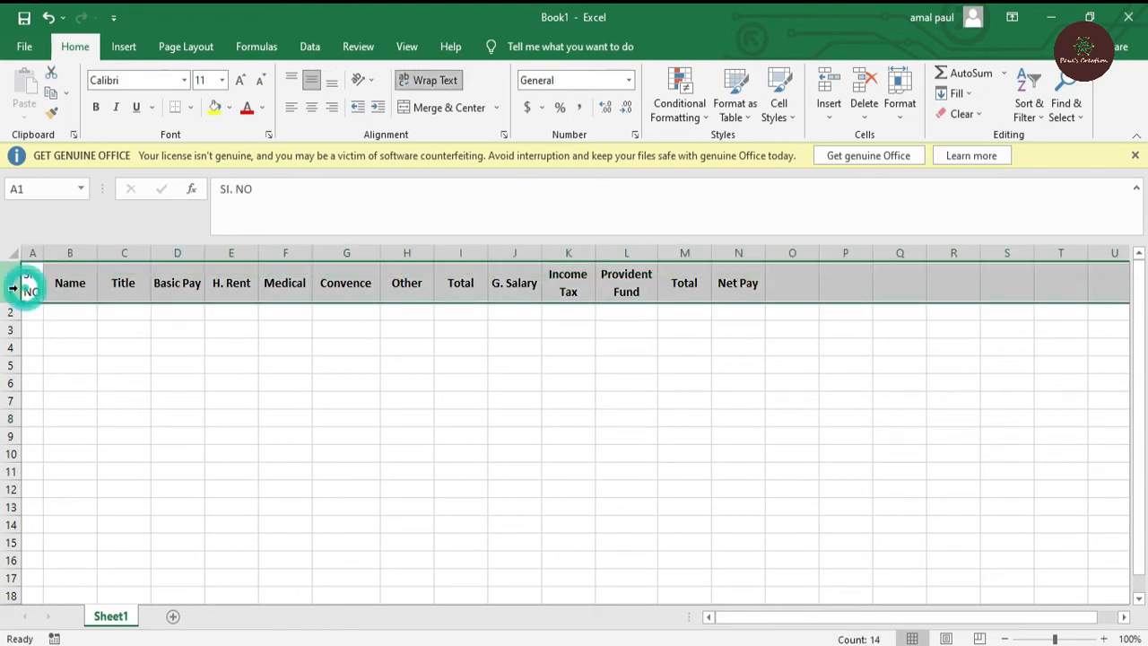
right_click(14, 293)
left_click(54, 411)
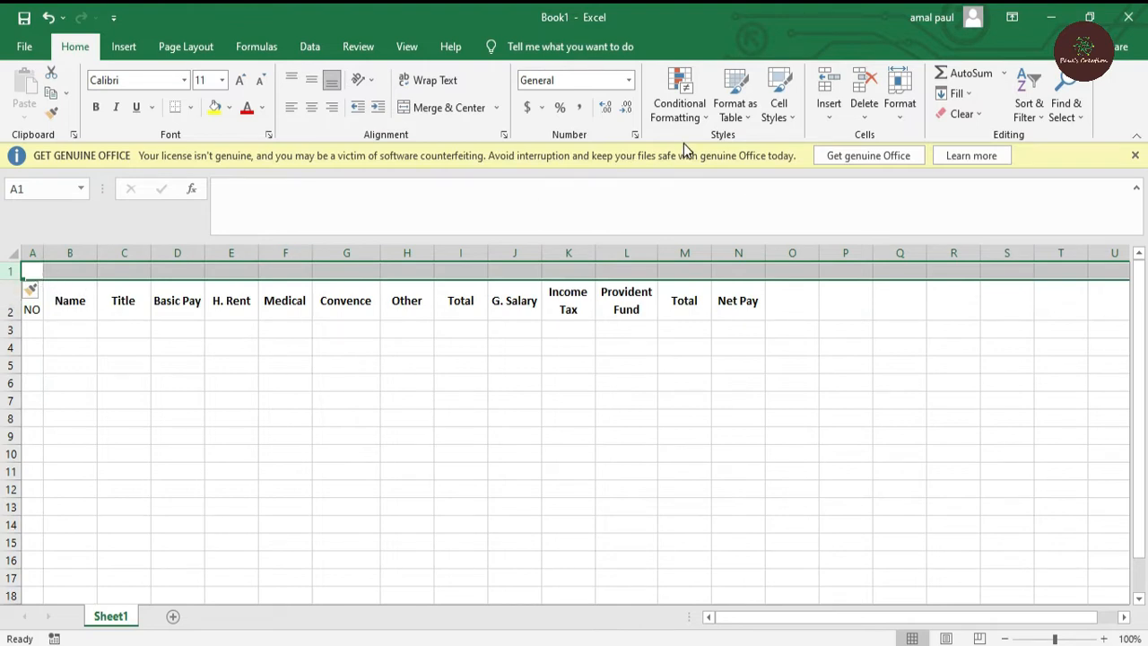
Step: Merge and centre the blank row's cells A1 to N1 across the width of the table
left_click(401, 108)
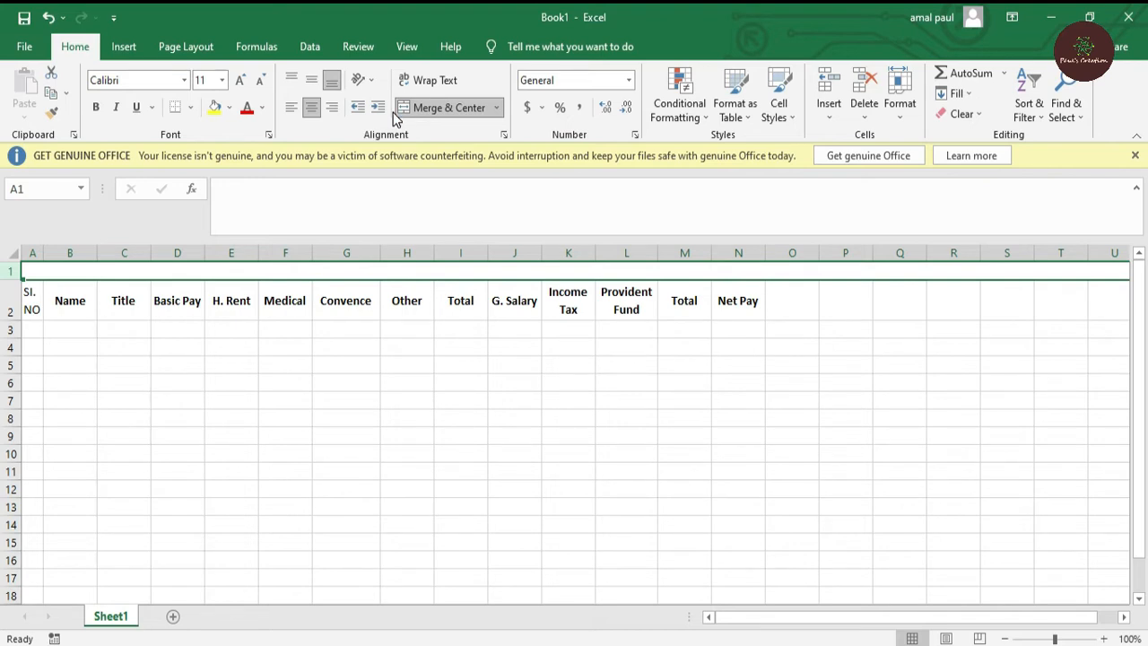
left_click(948, 476)
left_click_drag(738, 269, 628, 305)
left_click_drag(511, 361, 36, 265)
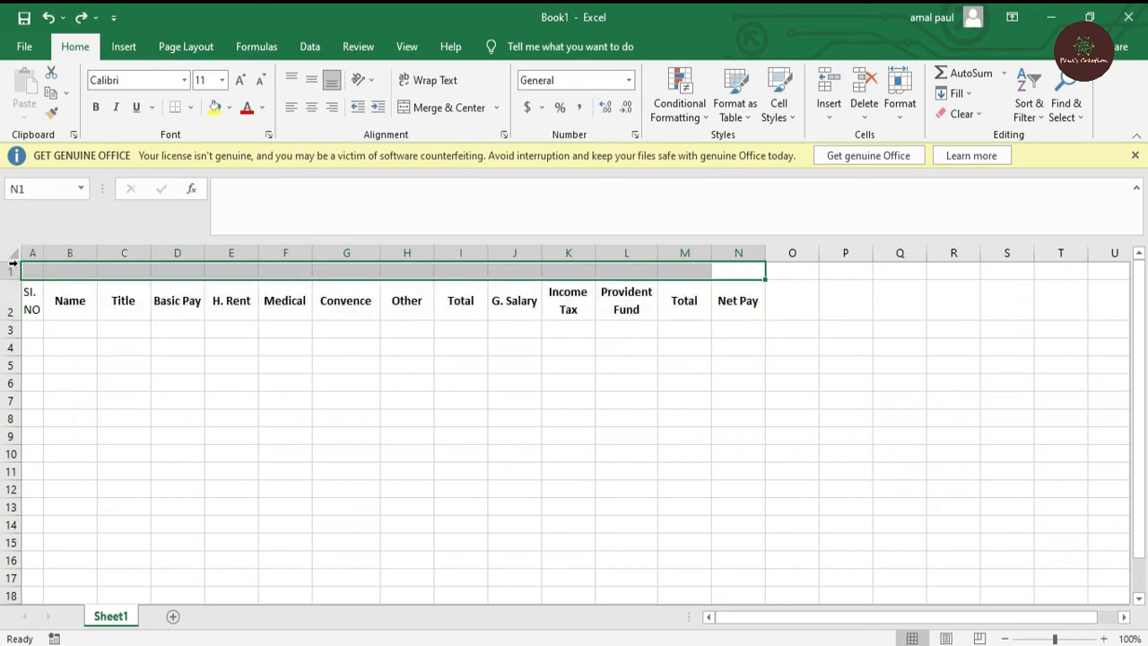
left_click(401, 108)
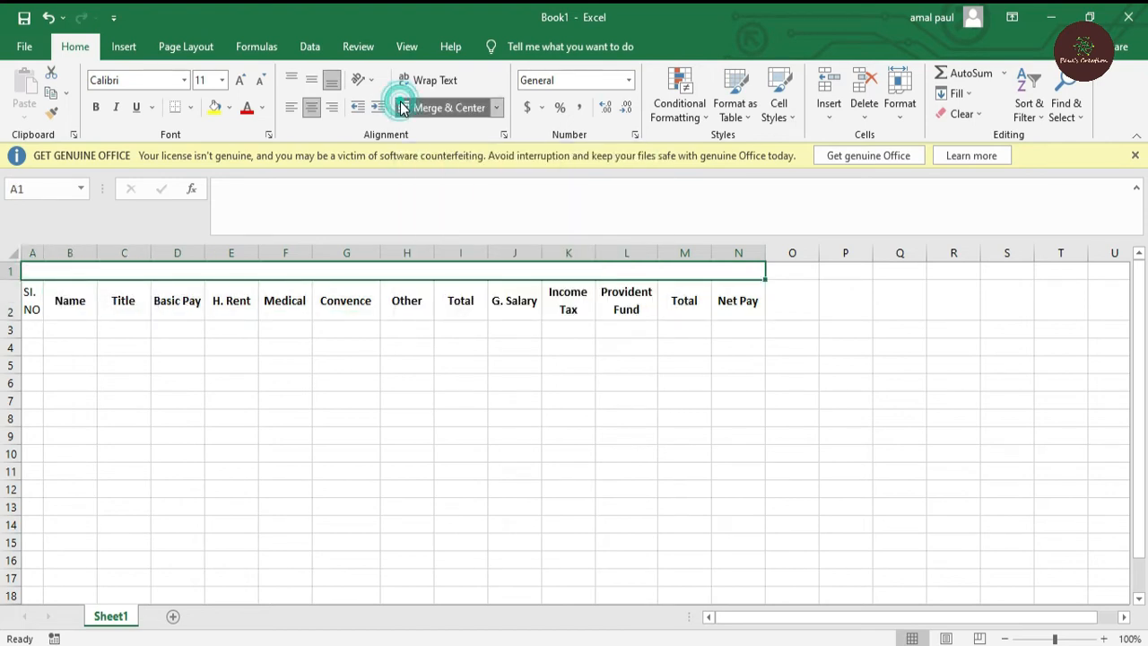
Step: Enter the title SALARY SHEET in the merged cell above the headers
type("SA")
key("BackSpace")
key("BackSpace")
type("SAALar")
key("BackSpace")
key("BackSpace")
key("BackSpace")
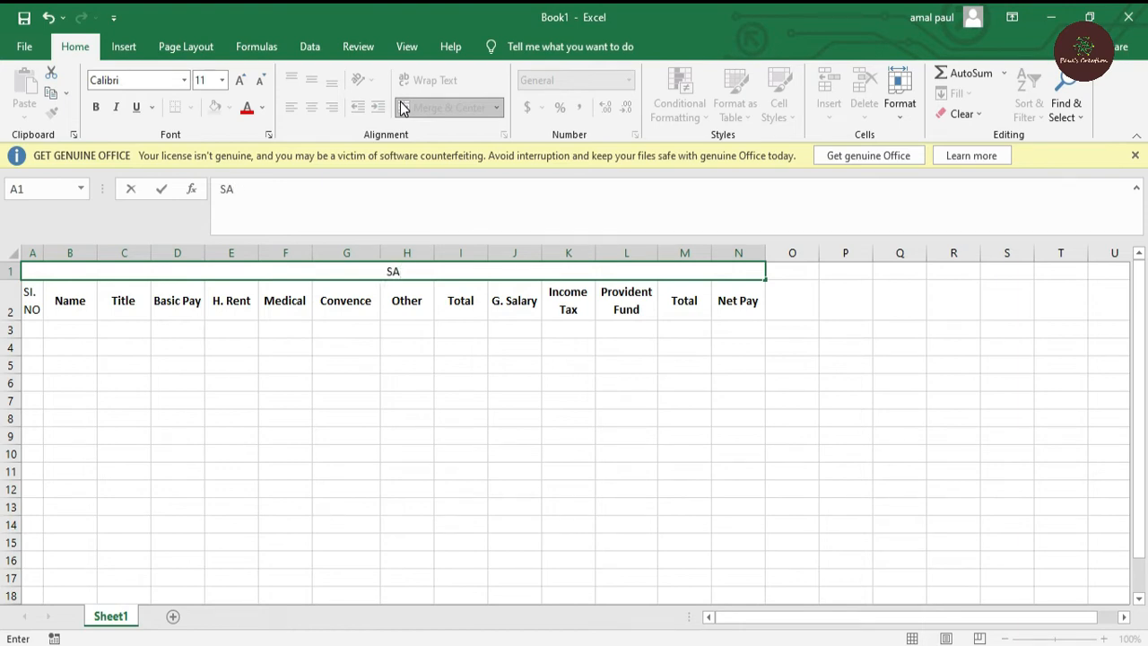
type("LARY SHEET")
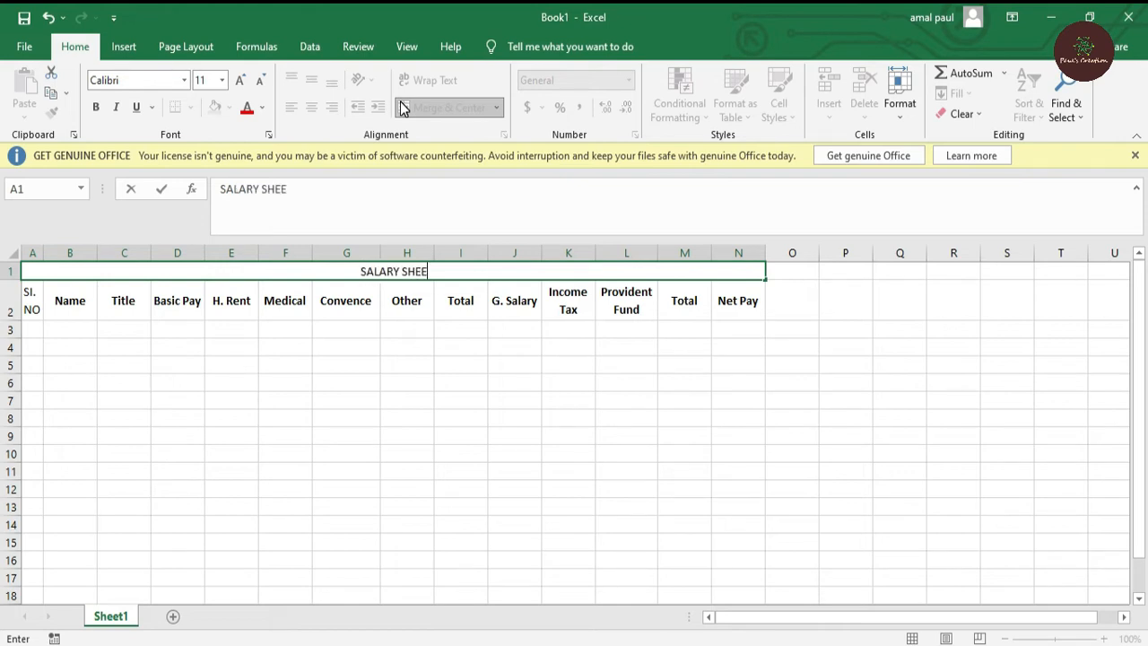
left_click(500, 386)
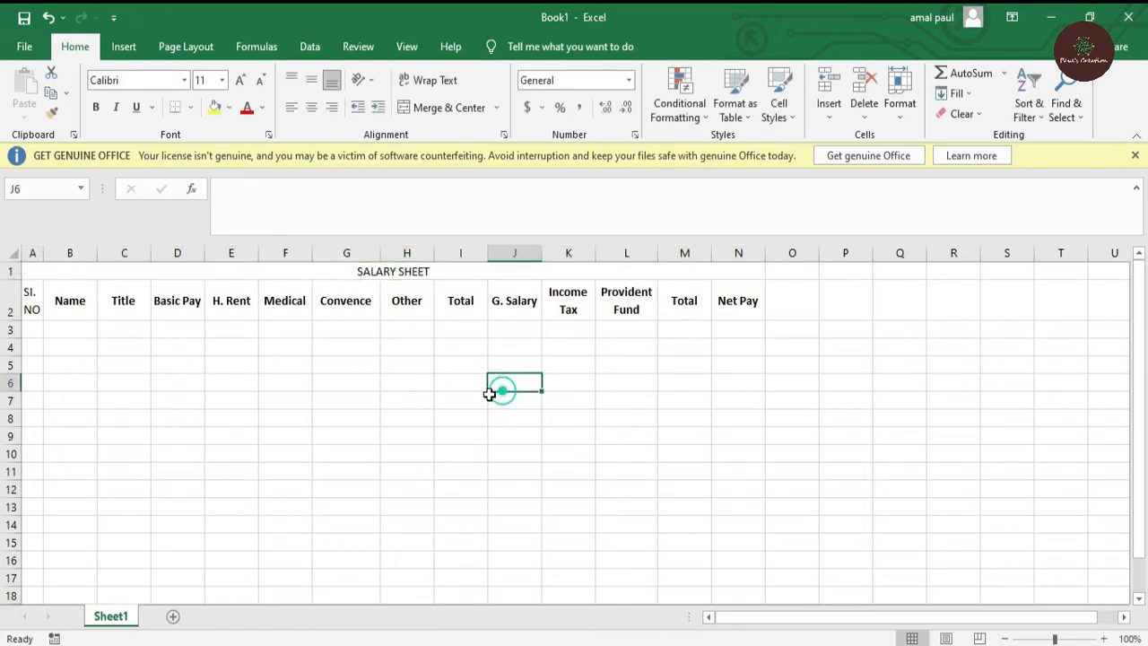
Step: Make the SALARY SHEET title bold and give its cell a border
left_click(397, 272)
left_click(95, 106)
left_click(173, 106)
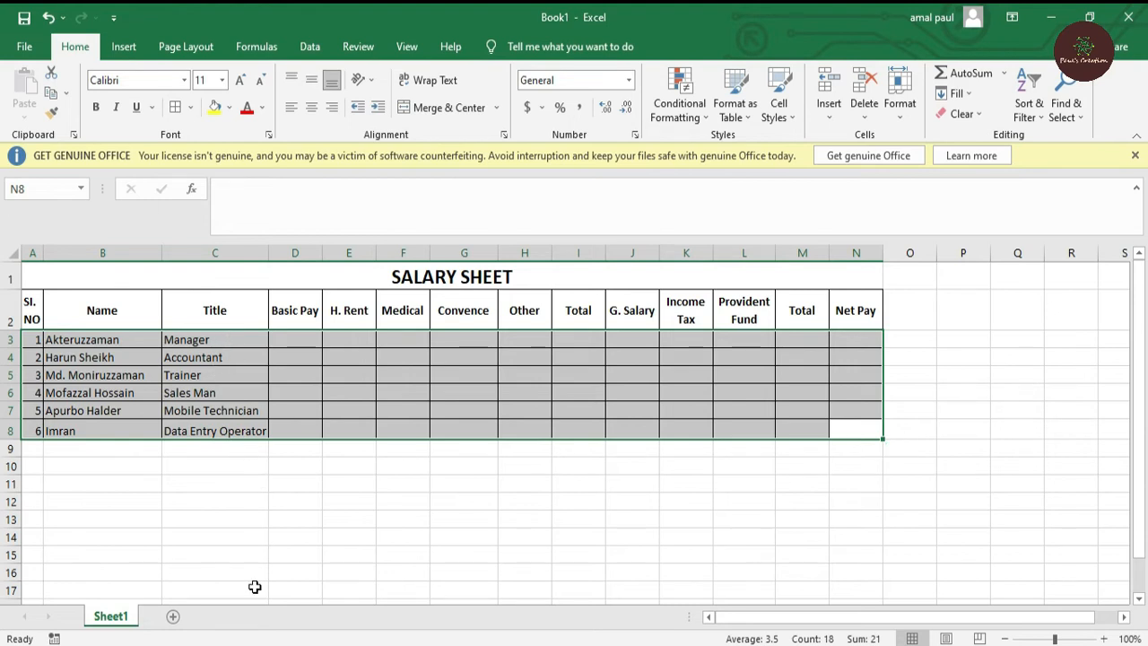
Step: Enter the Basic Pay amounts 9000, 6000, 5000, 4000, 5000 and 5000 in cells D3 to D8
left_click(305, 337)
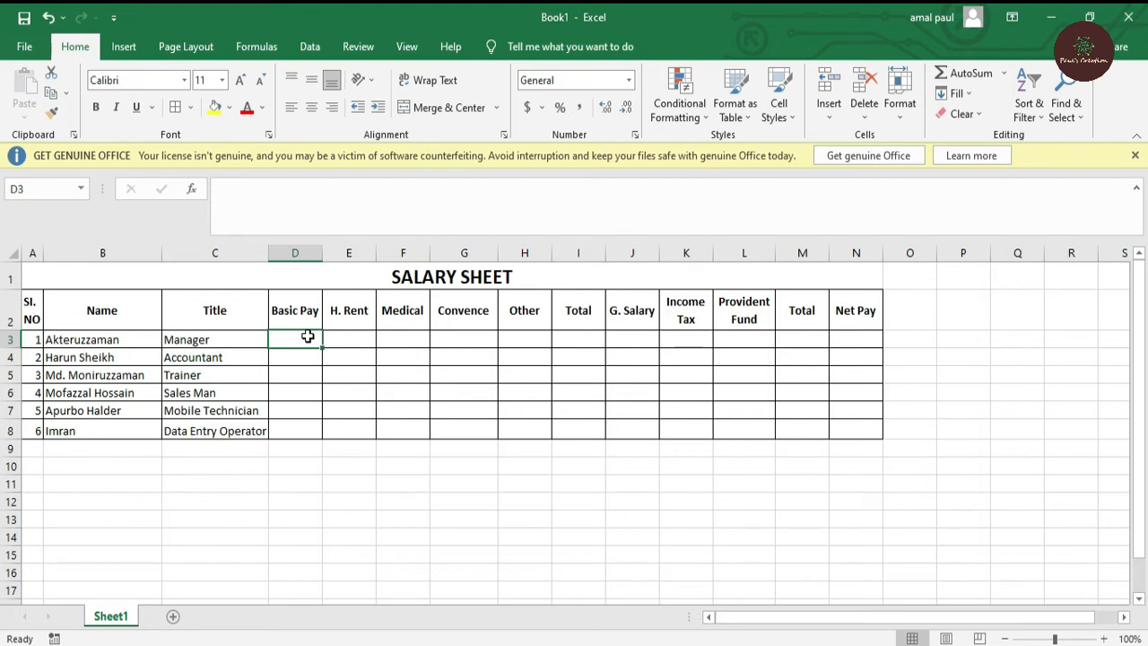
type("9000")
key("Return")
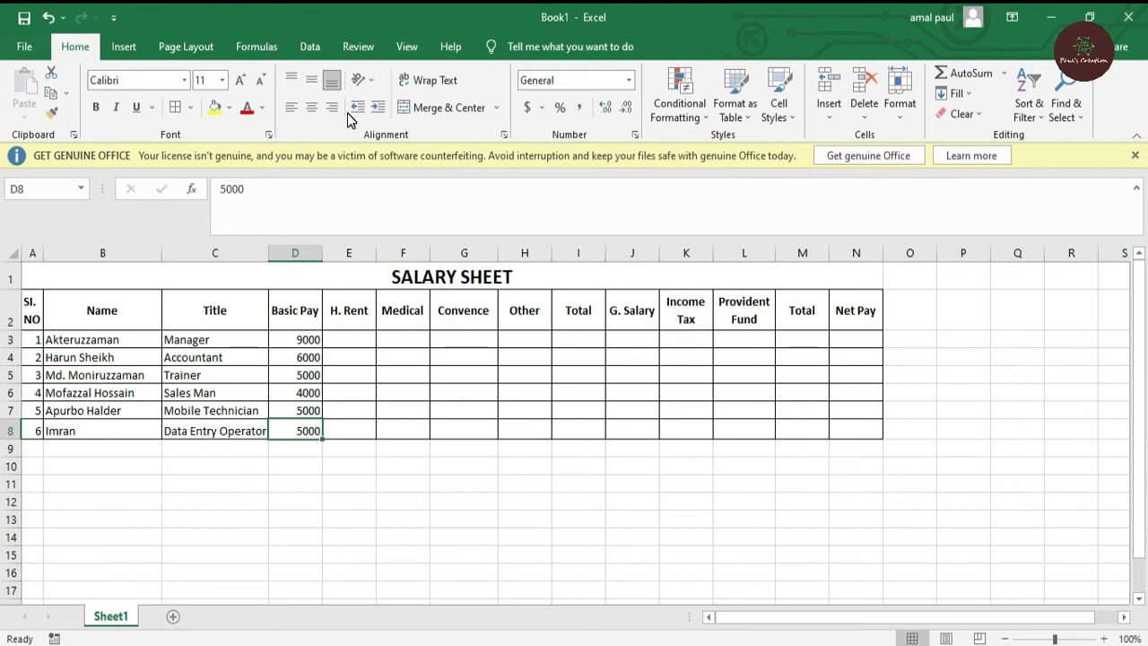
Step: Calculate H. Rent in E3 with the formula =D3*50% and fill it down to E8
left_click(359, 338)
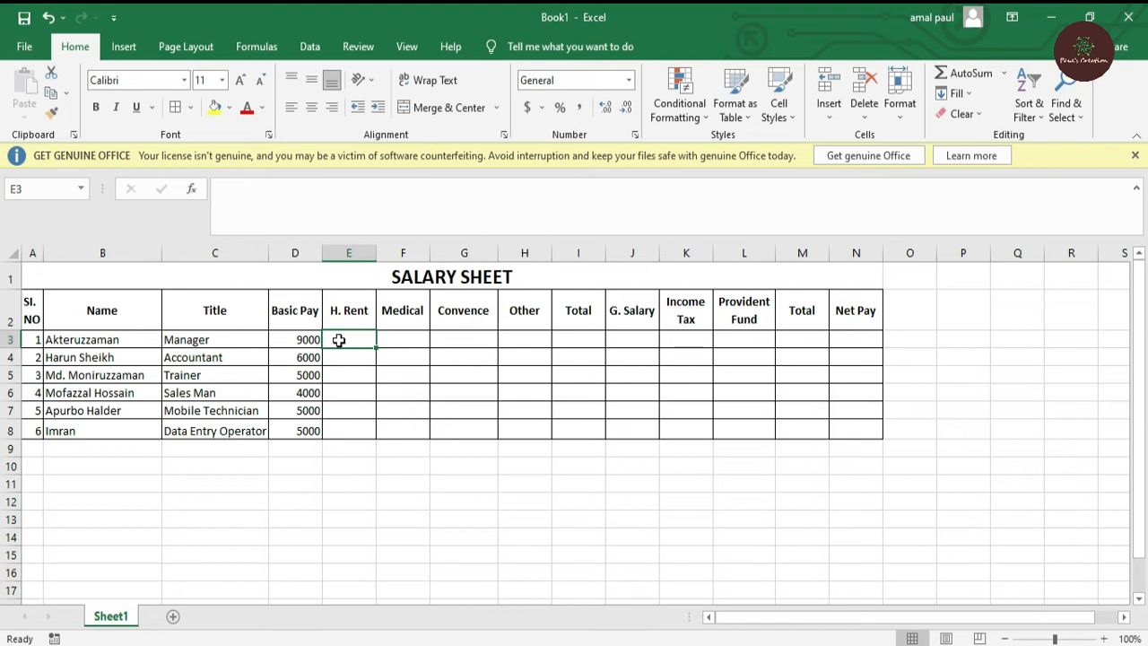
type("=")
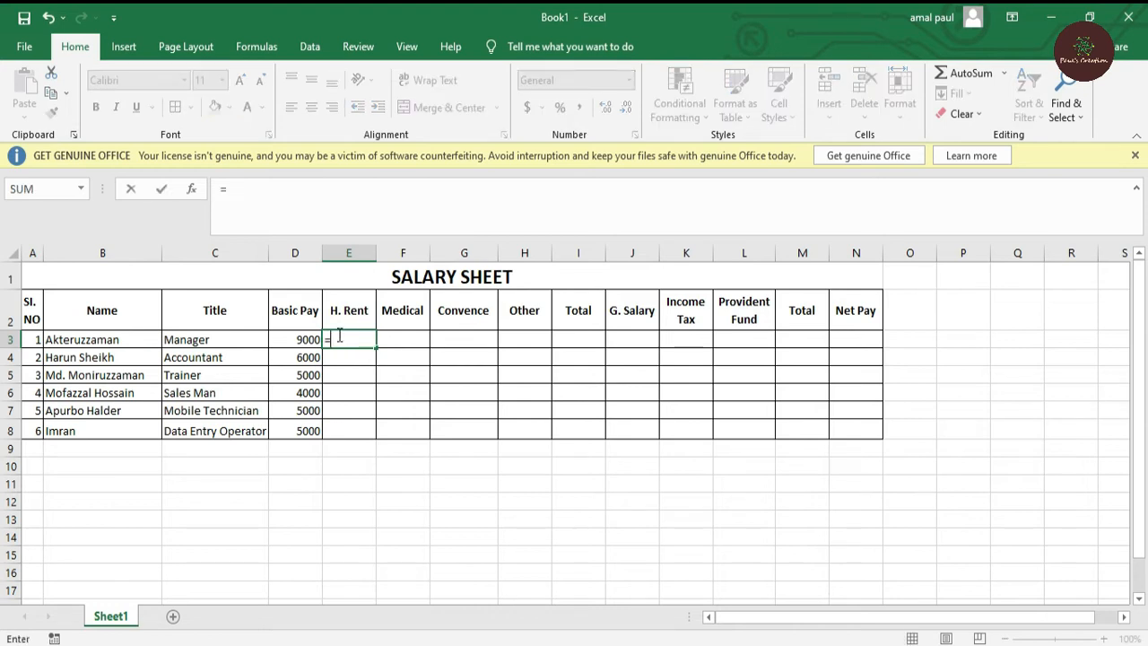
left_click(301, 339)
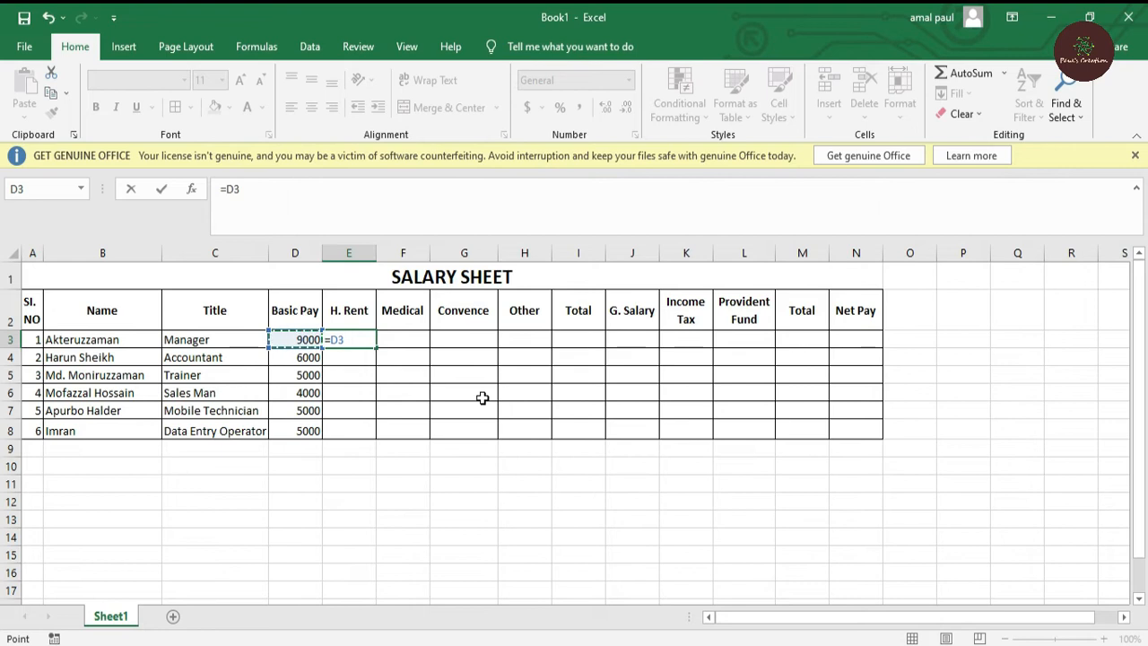
type("*50%")
key("Return")
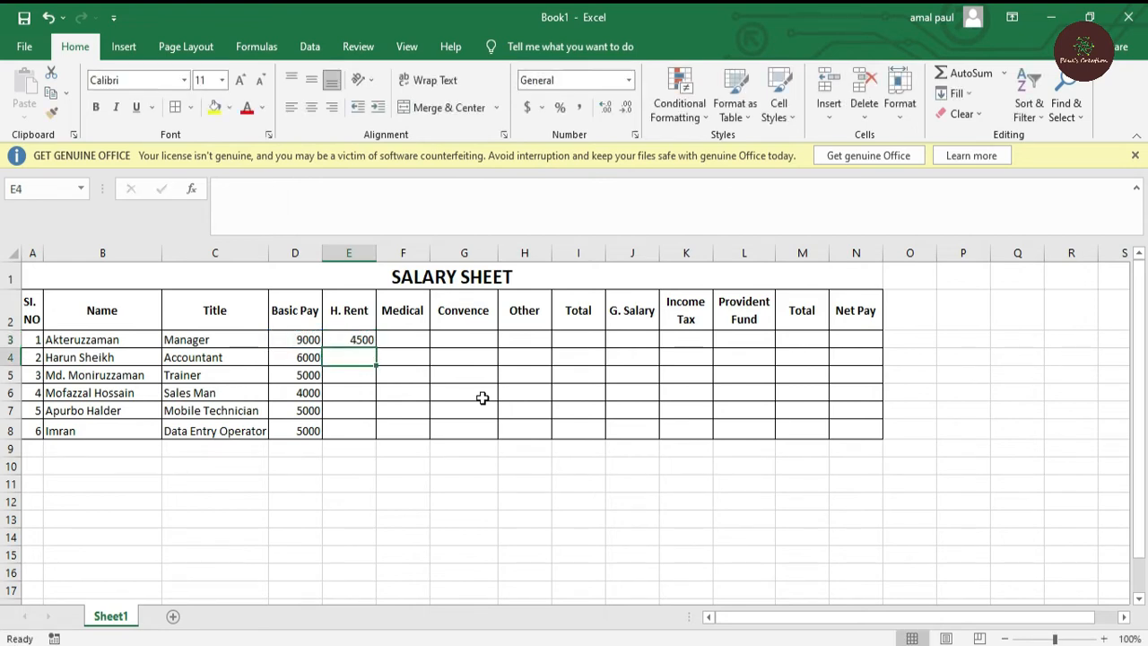
left_click(315, 342)
left_click(361, 340)
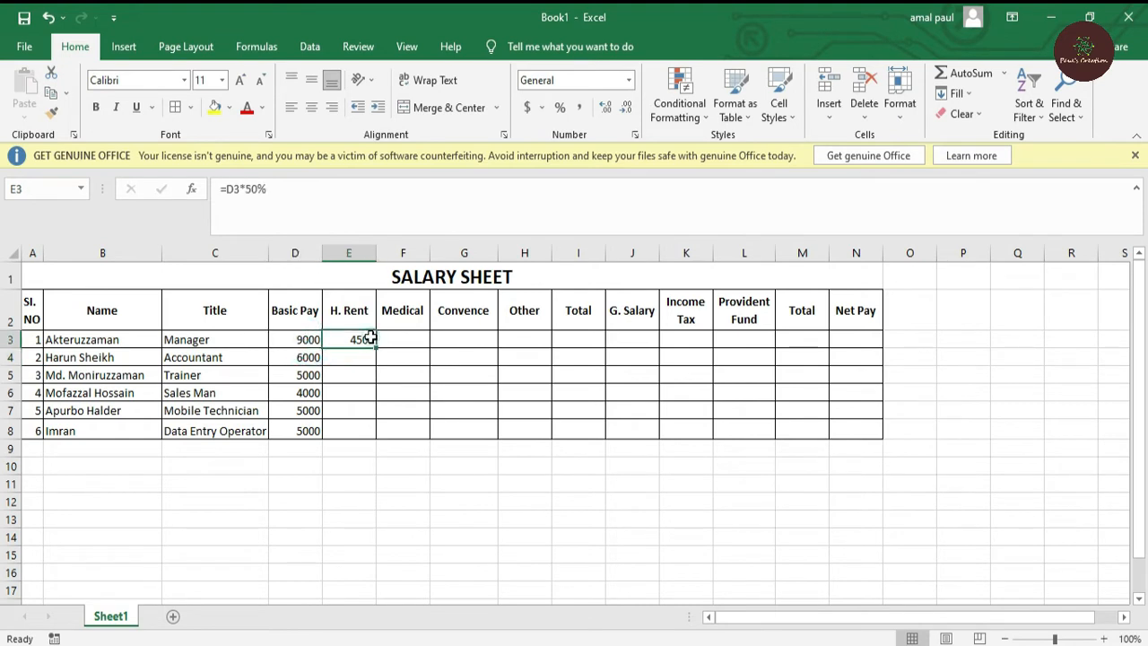
left_click_drag(375, 347, 378, 432)
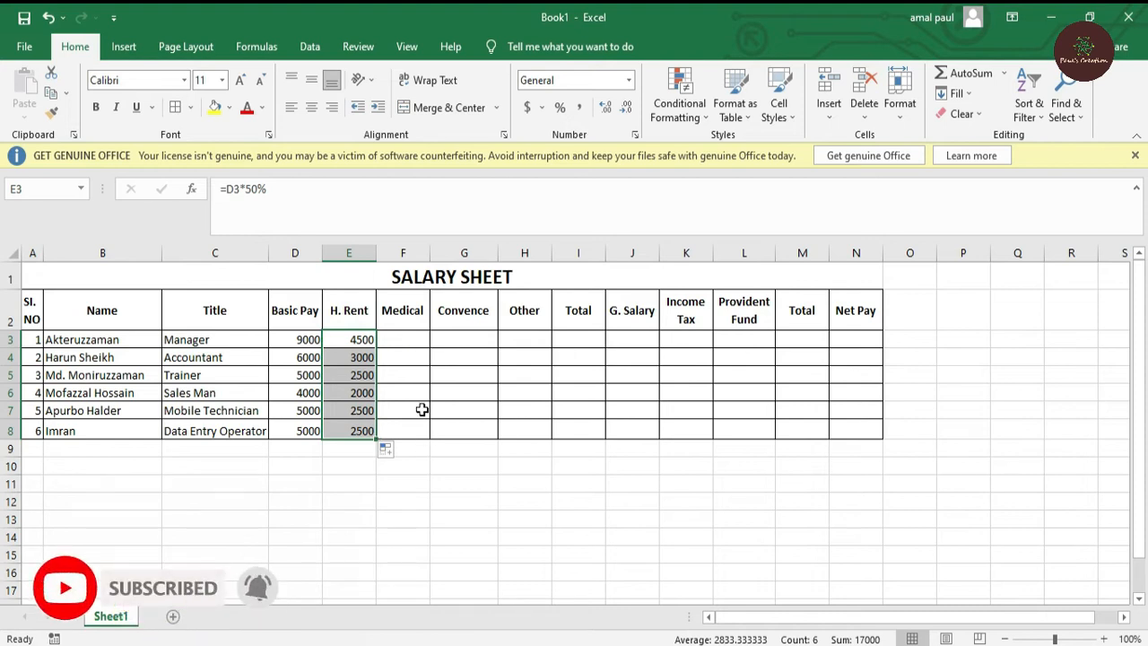
Step: Calculate the Medical allowance in F3 with the formula =D3*20% and fill it down to F8
left_click(399, 347)
left_click(399, 341)
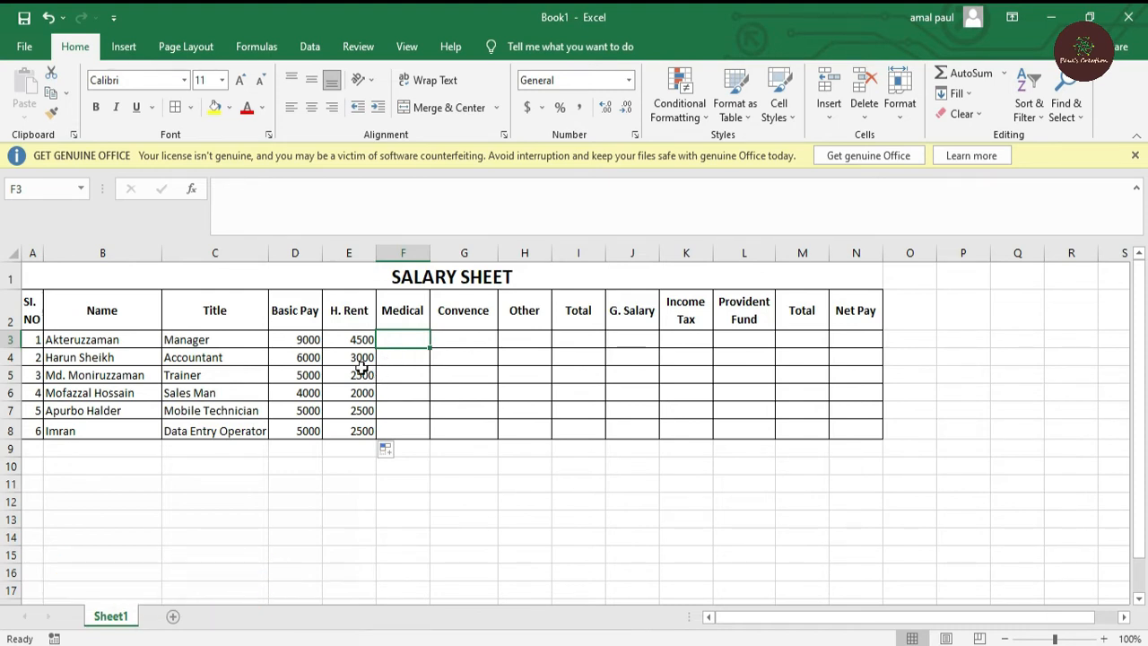
type("=")
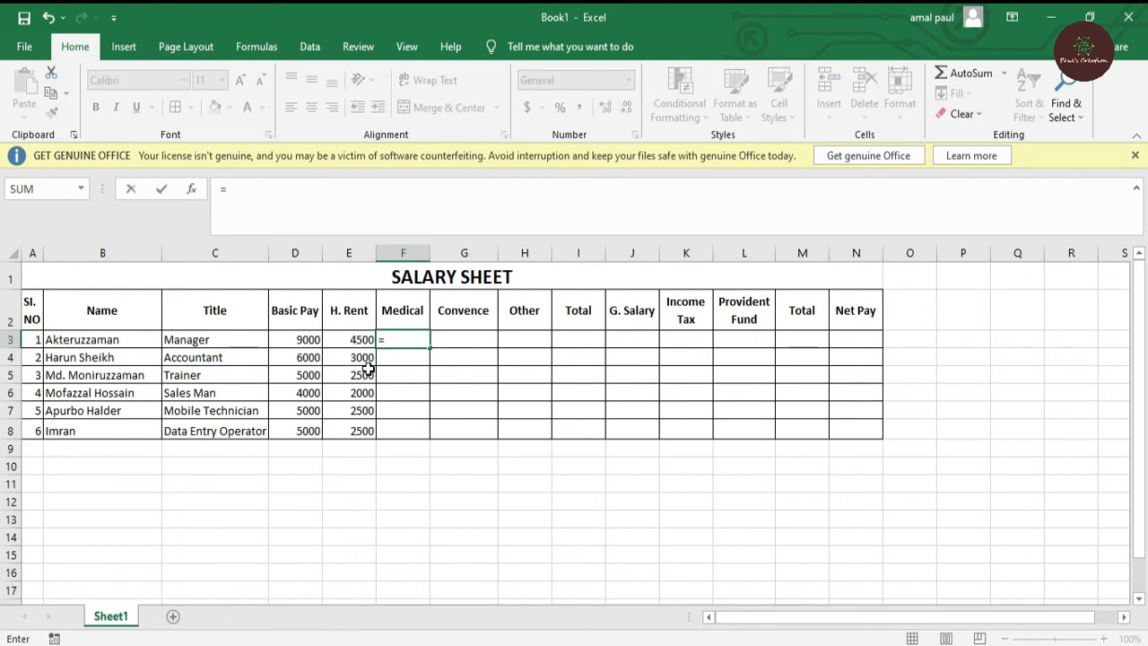
left_click(309, 339)
type("*20%")
key("Return")
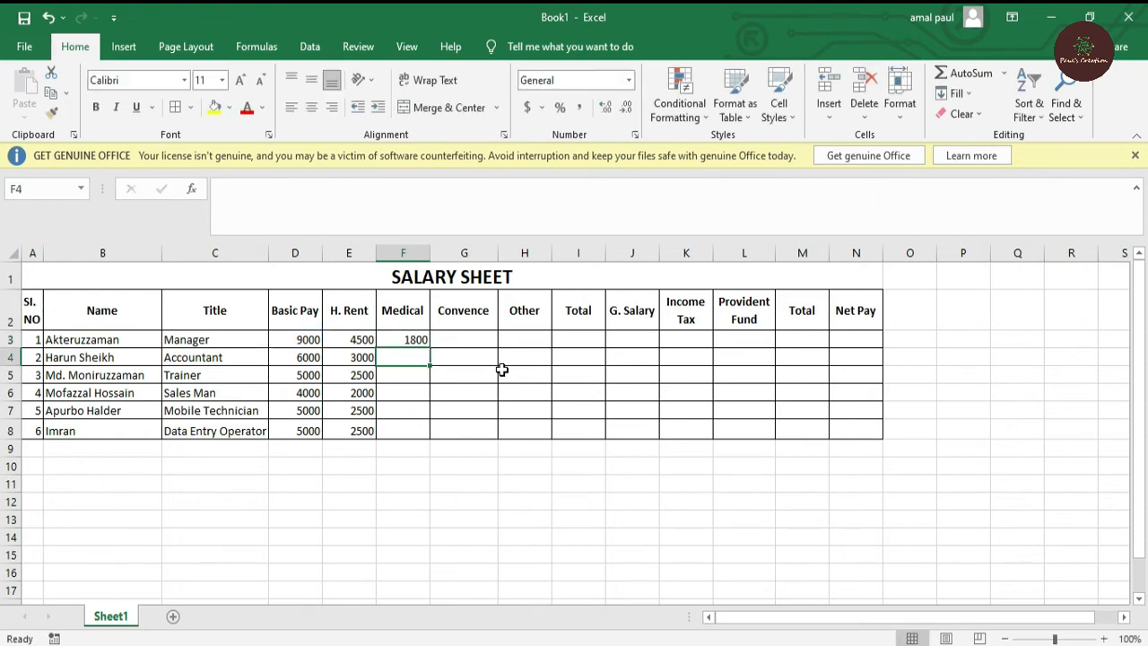
left_click(404, 339)
left_click_drag(430, 348, 434, 437)
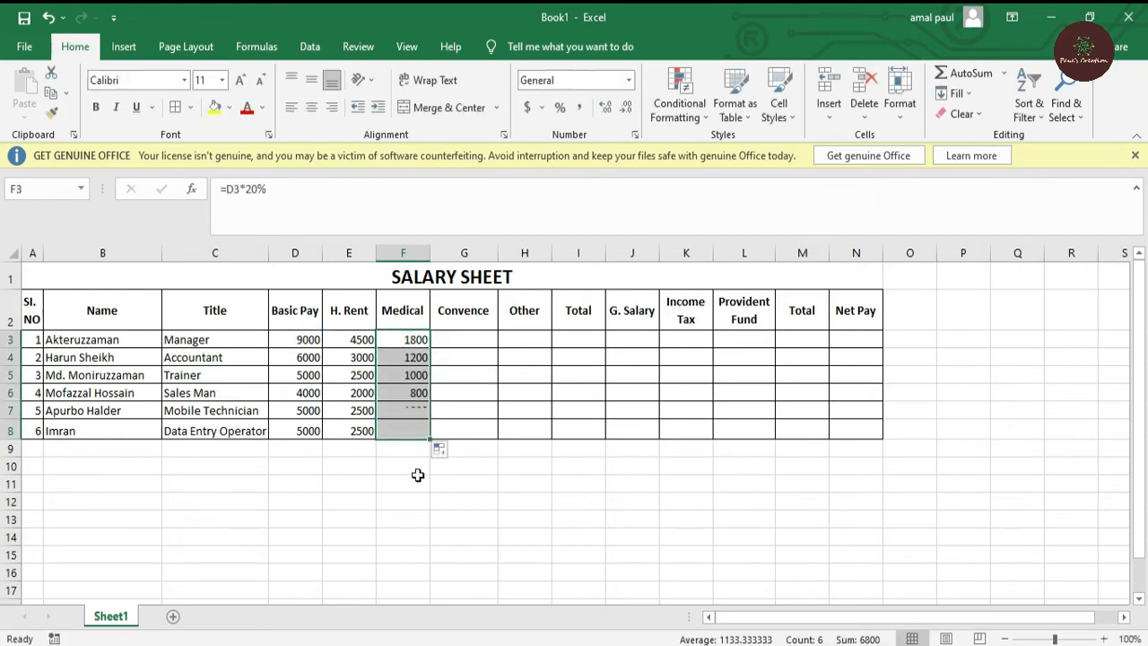
Step: Calculate the Convence allowance in G3 with the formula =D3*15% and fill it down to G8
left_click(474, 337)
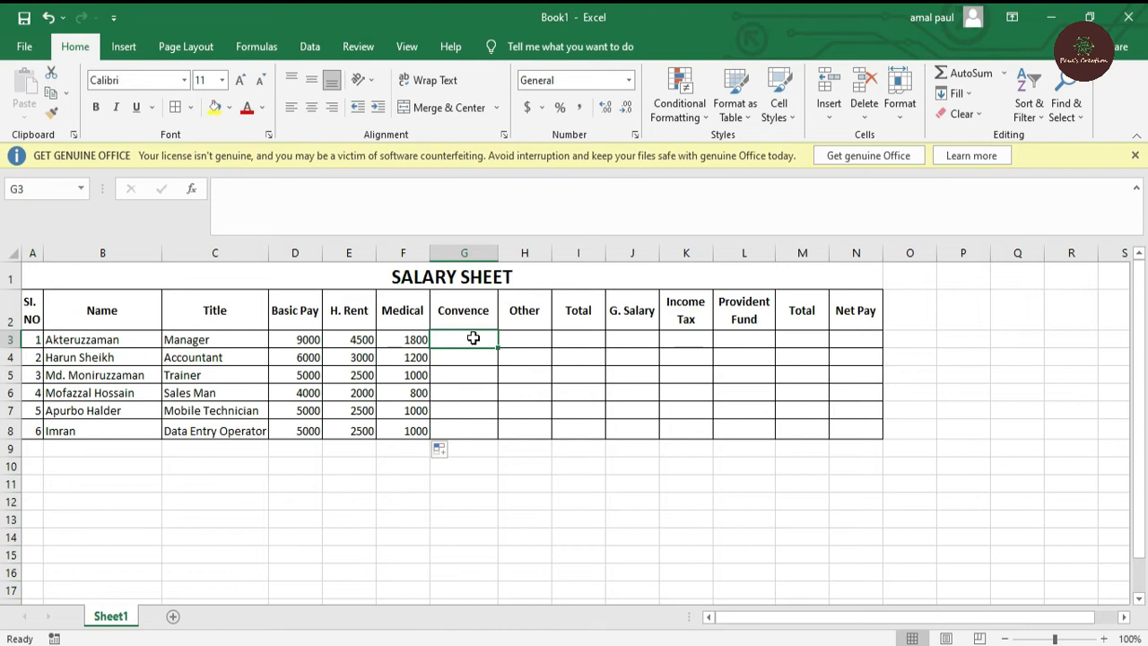
type("=")
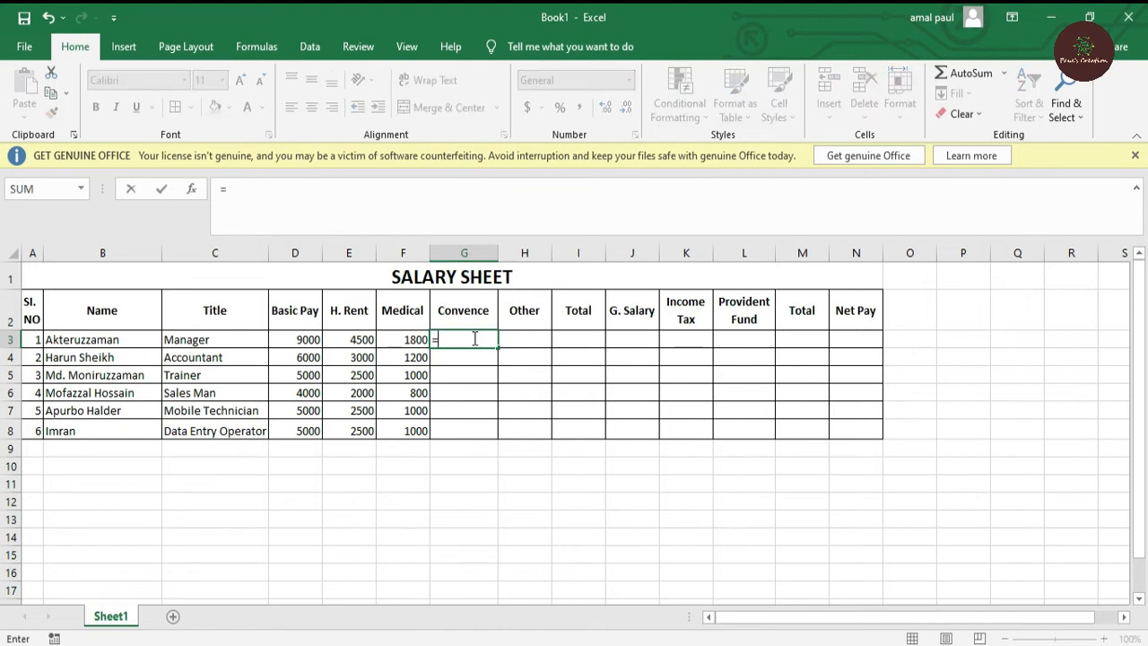
left_click(312, 339)
type("*15")
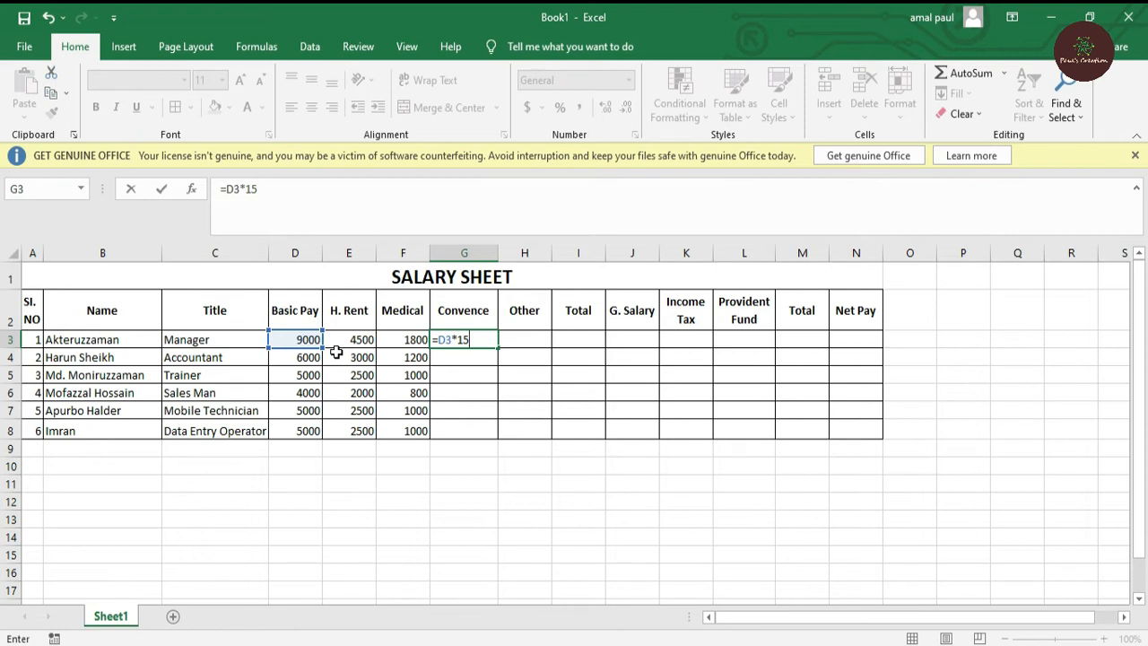
key("Return")
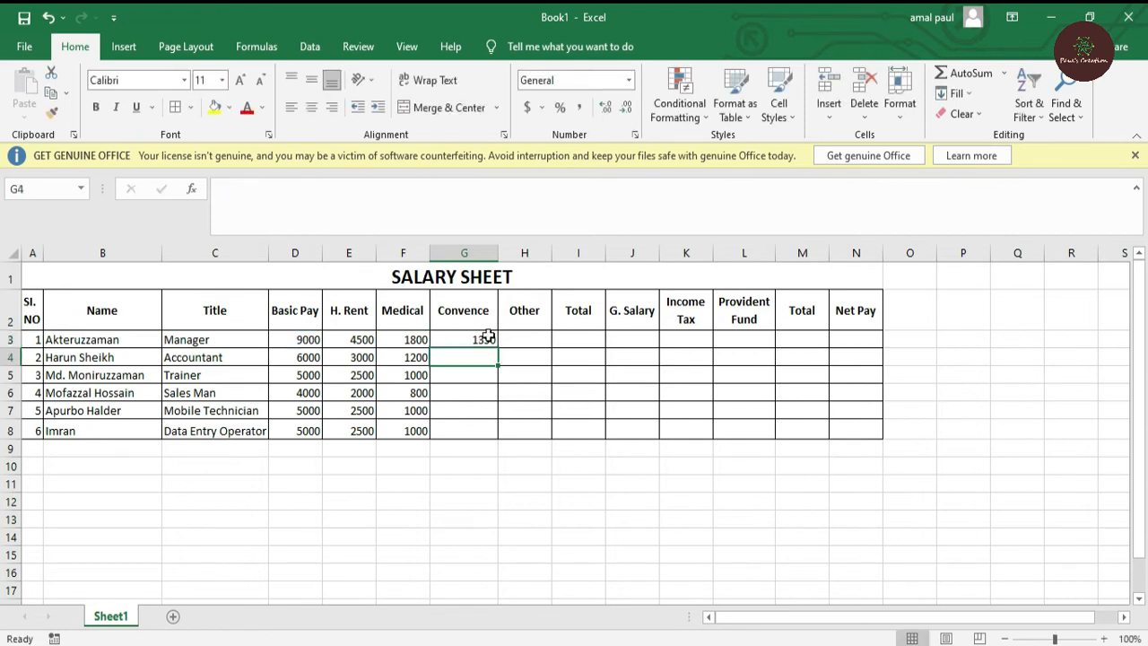
left_click(485, 338)
left_click_drag(498, 348, 501, 439)
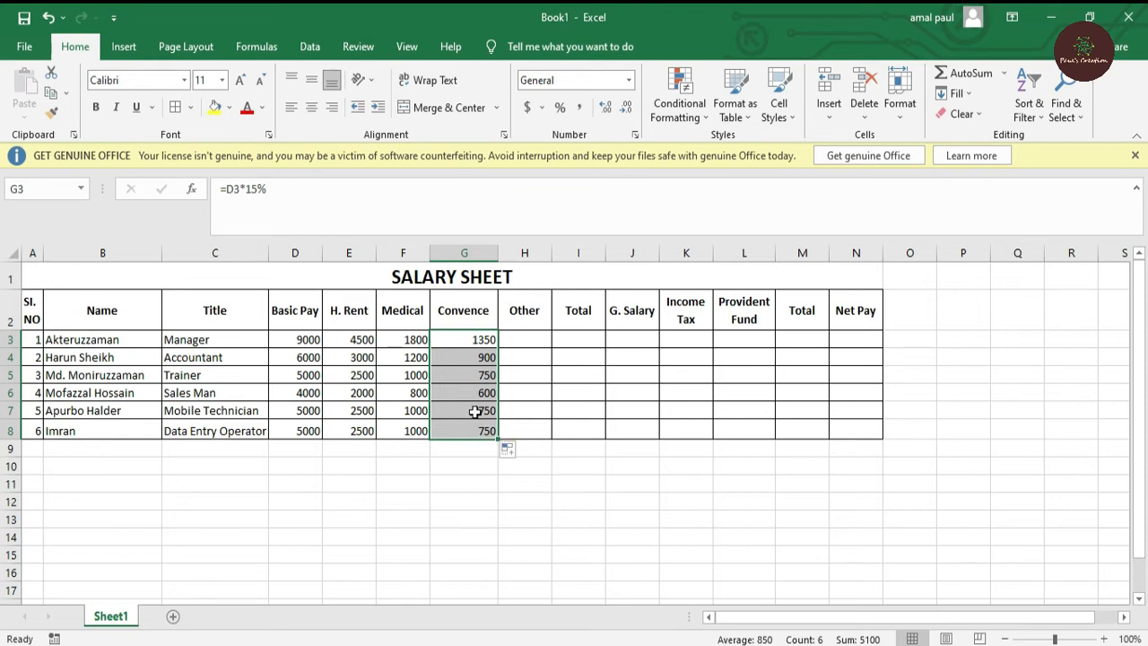
Step: Calculate the Other allowance in H3 with the formula =D3*5% and fill it down to H8
left_click(526, 338)
type("=")
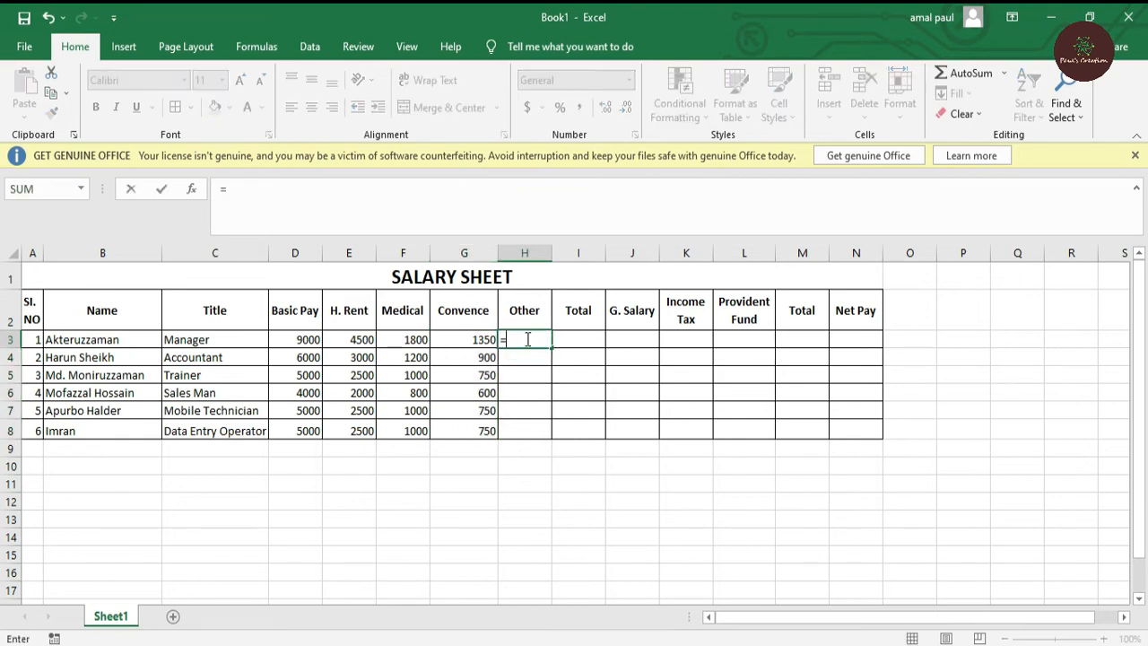
left_click(285, 340)
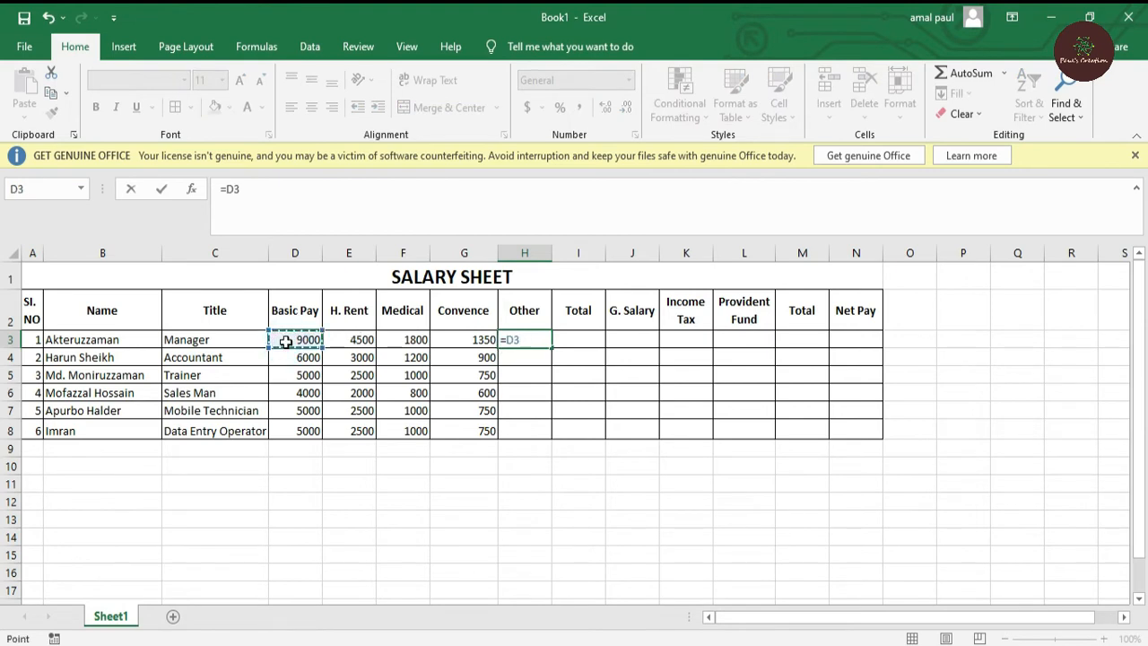
type("*5$")
key("BackSpace")
type("%")
key("Return")
left_click(533, 341)
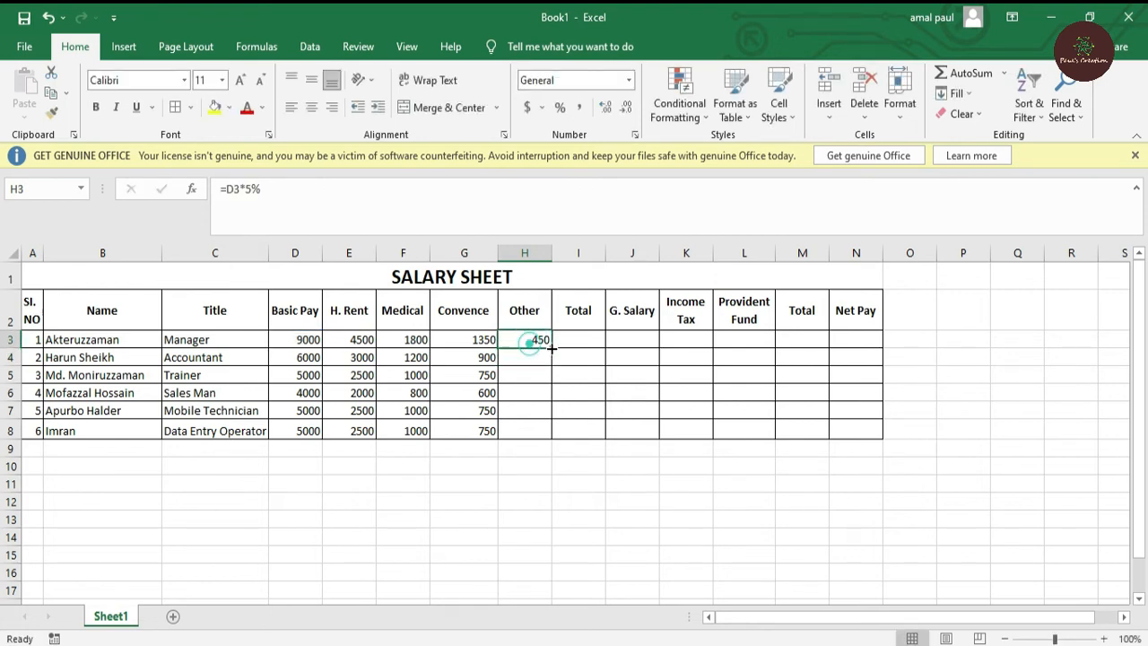
left_click_drag(551, 348, 556, 453)
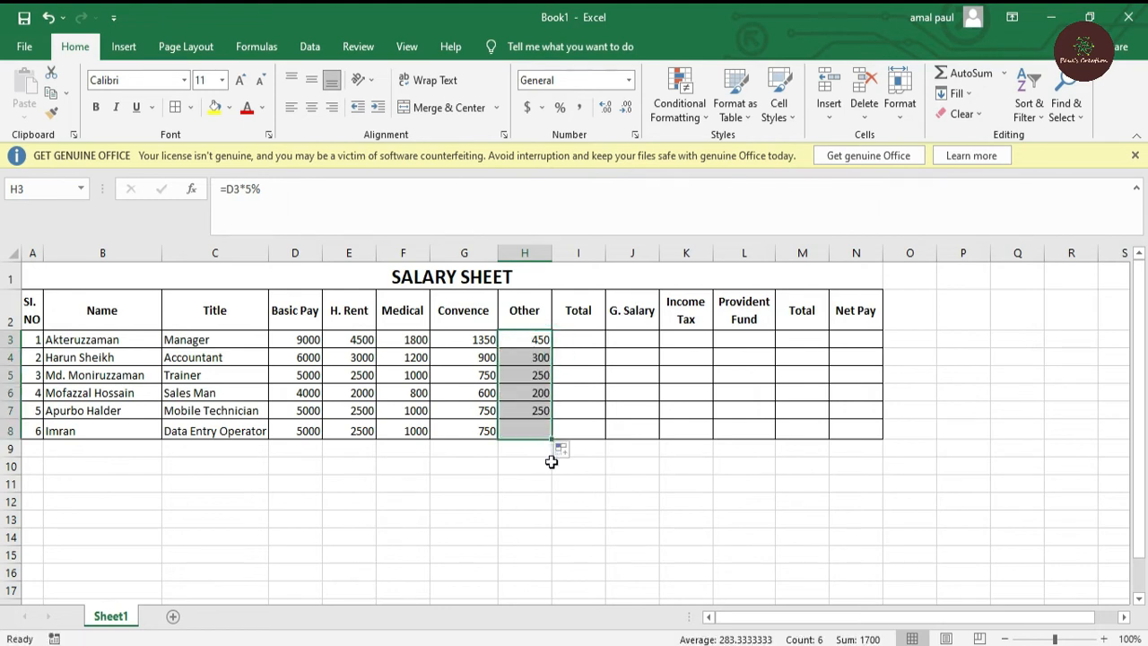
Step: Calculate the first employee's allowance Total in I3 with the formula =SUM(E3:H3)
left_click(589, 411)
left_click(576, 343)
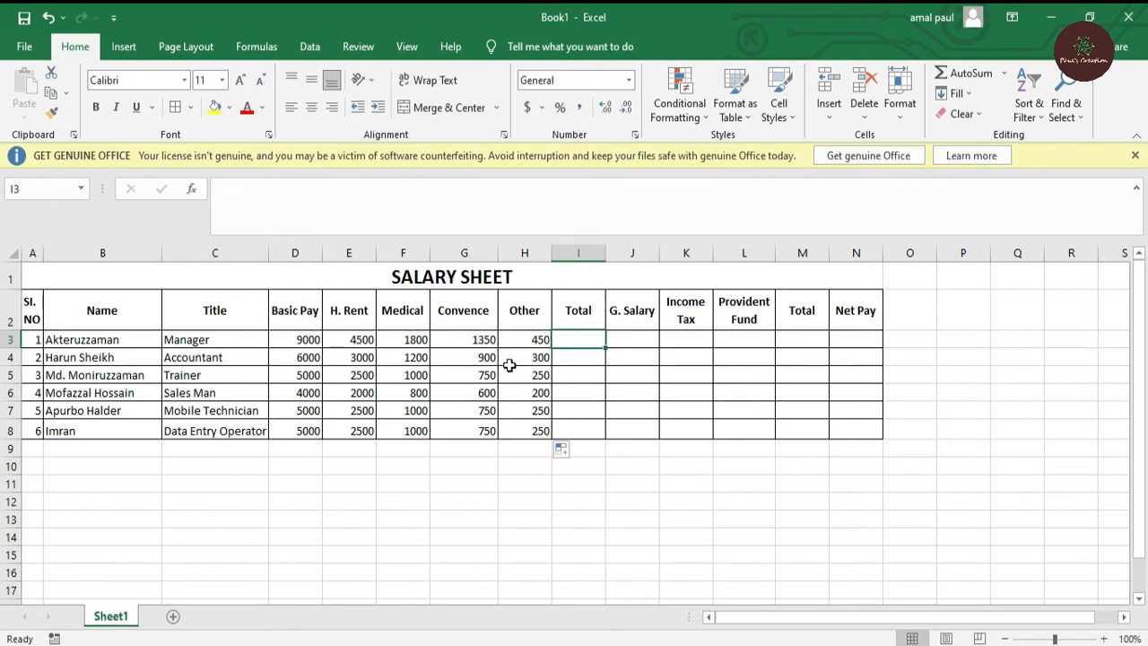
left_click(349, 339)
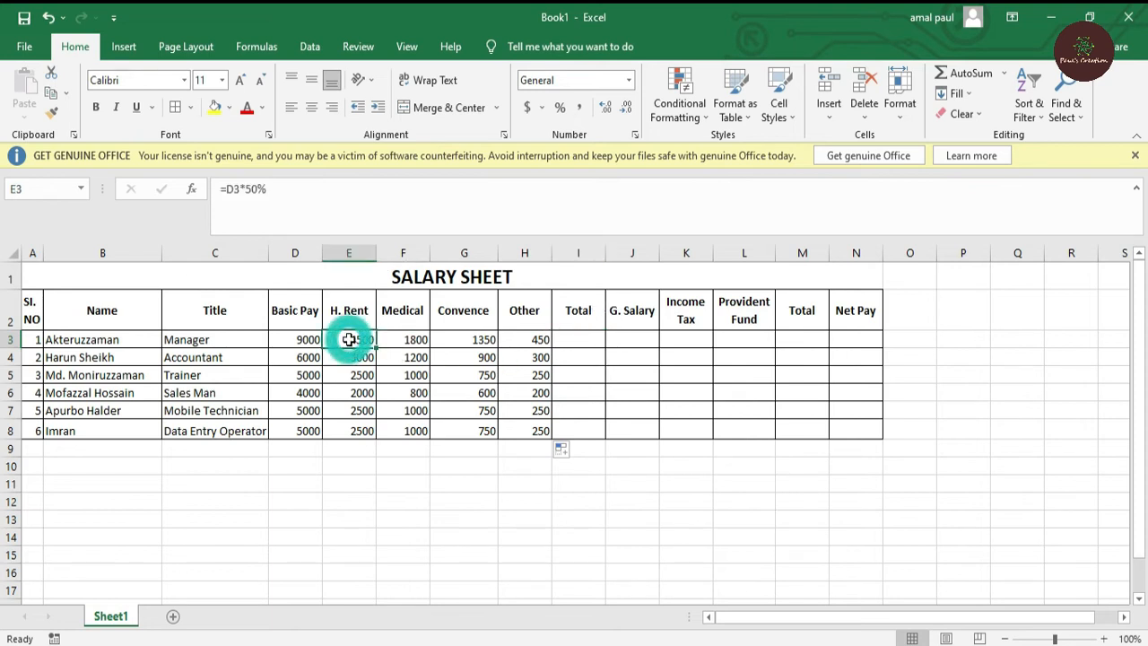
left_click(418, 340)
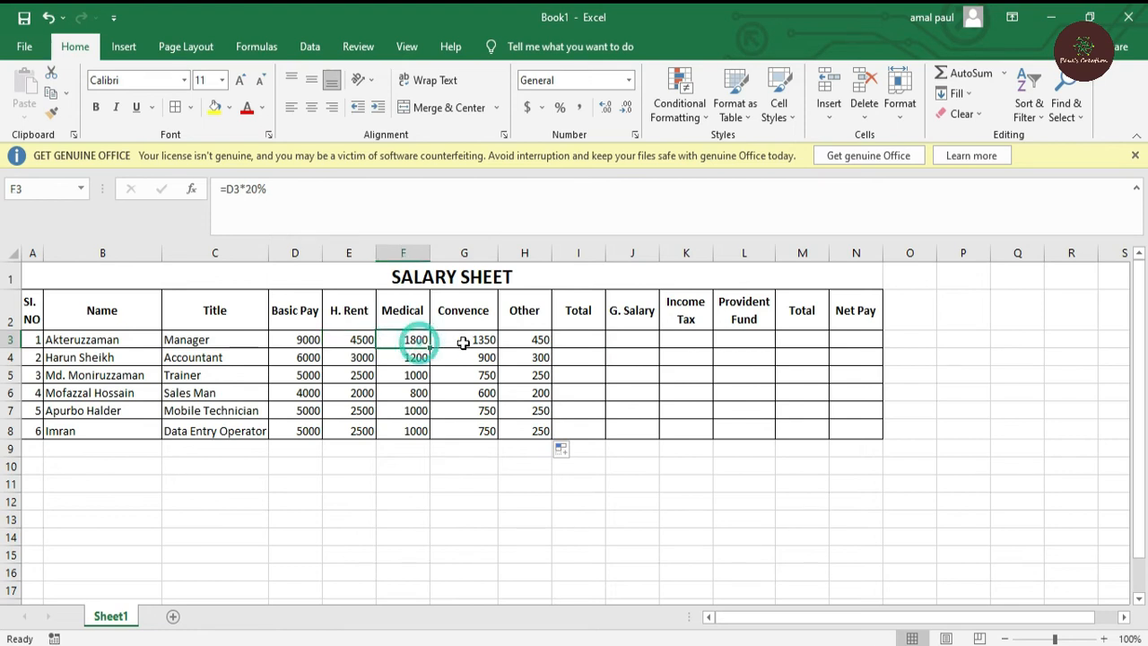
left_click(463, 341)
left_click(529, 345)
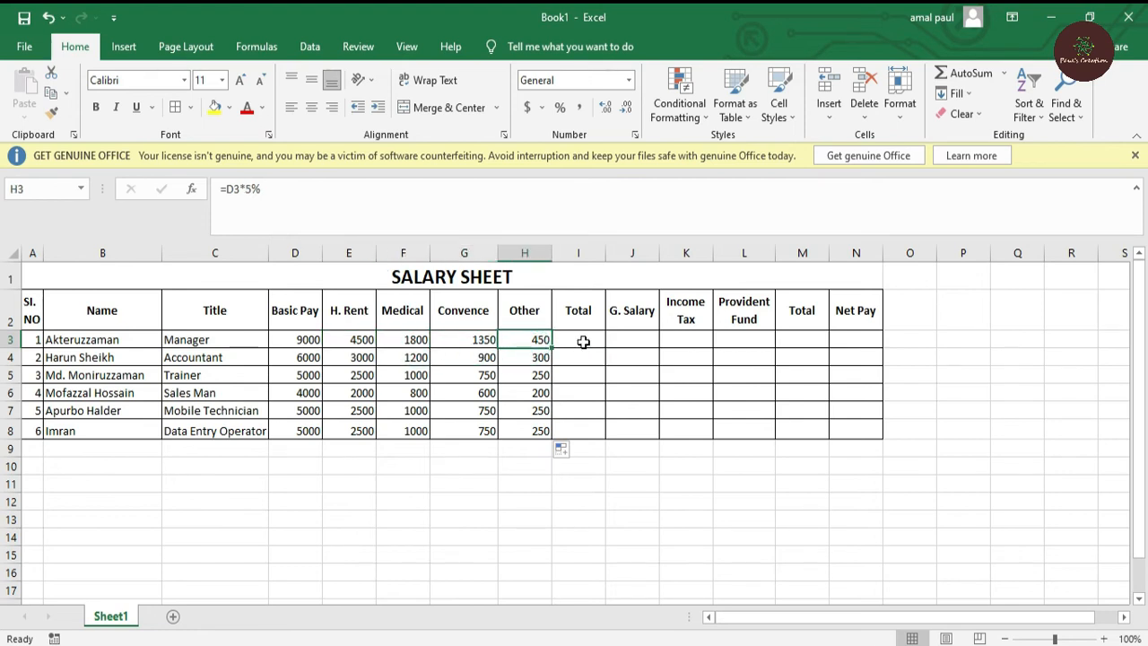
left_click(583, 342)
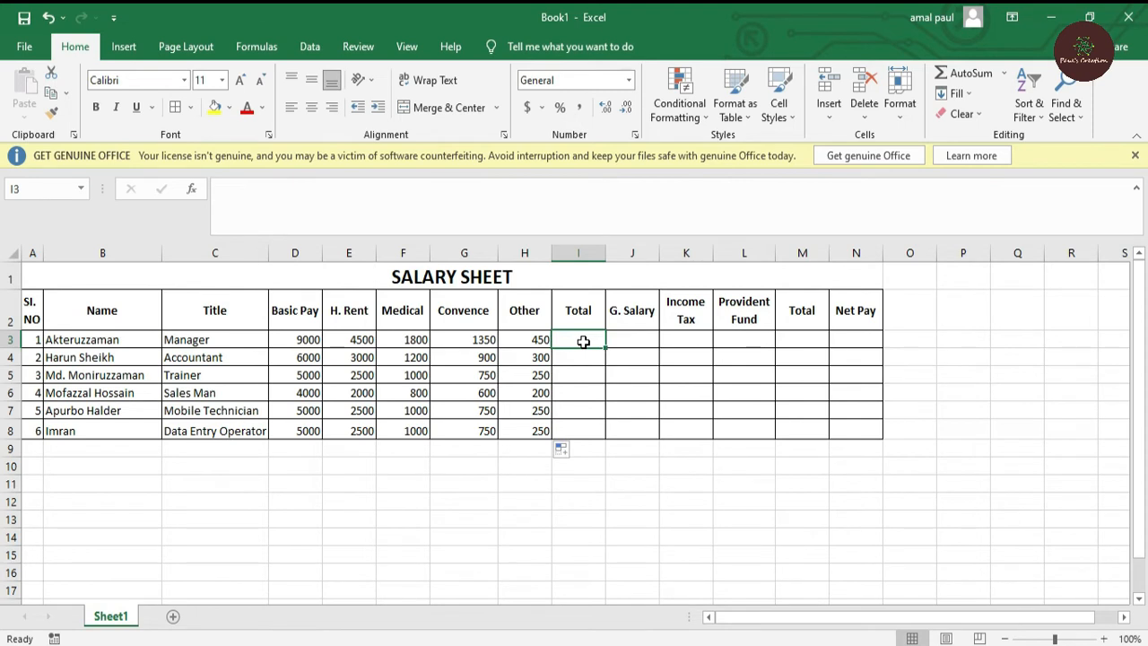
type("=sum")
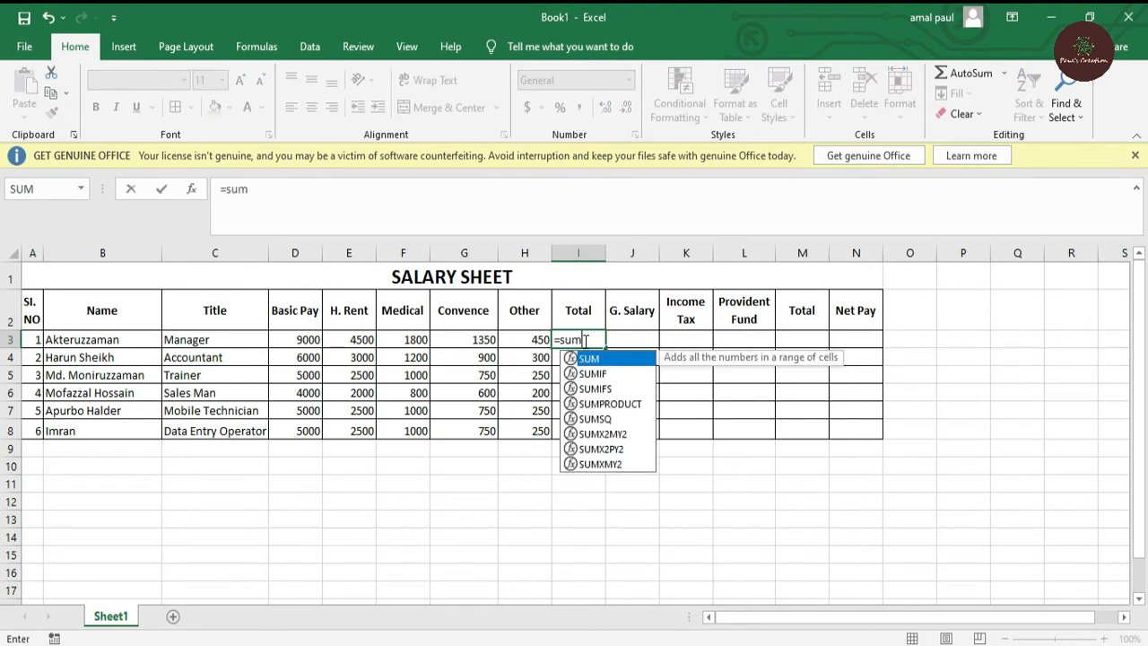
type("(")
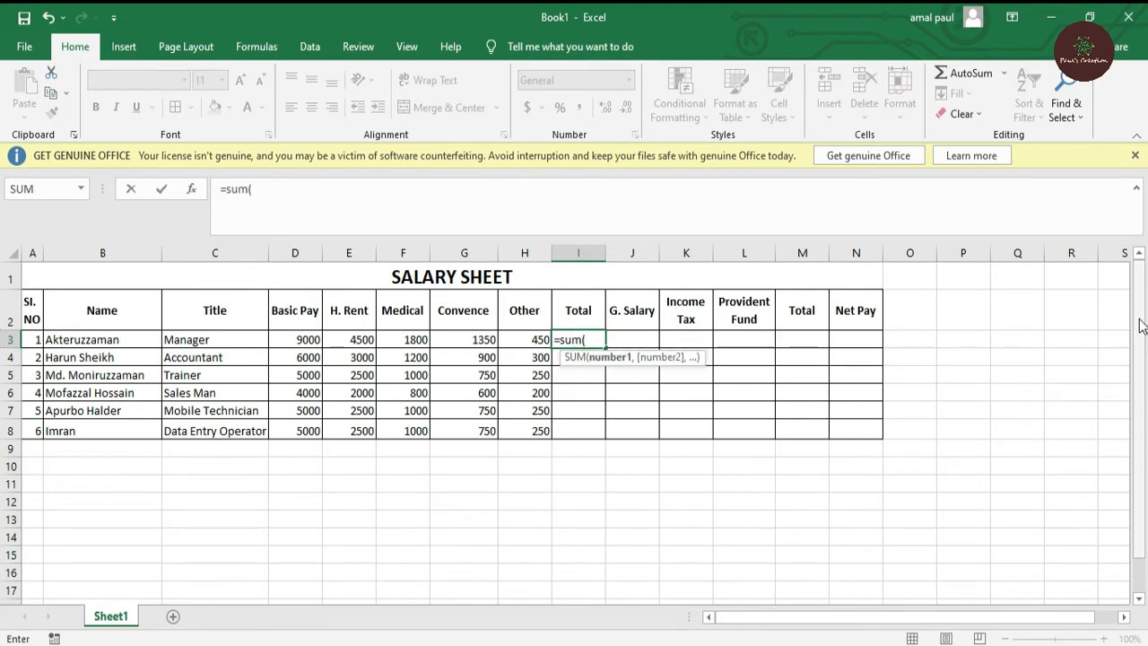
left_click(346, 338)
left_click_drag(347, 339, 516, 337)
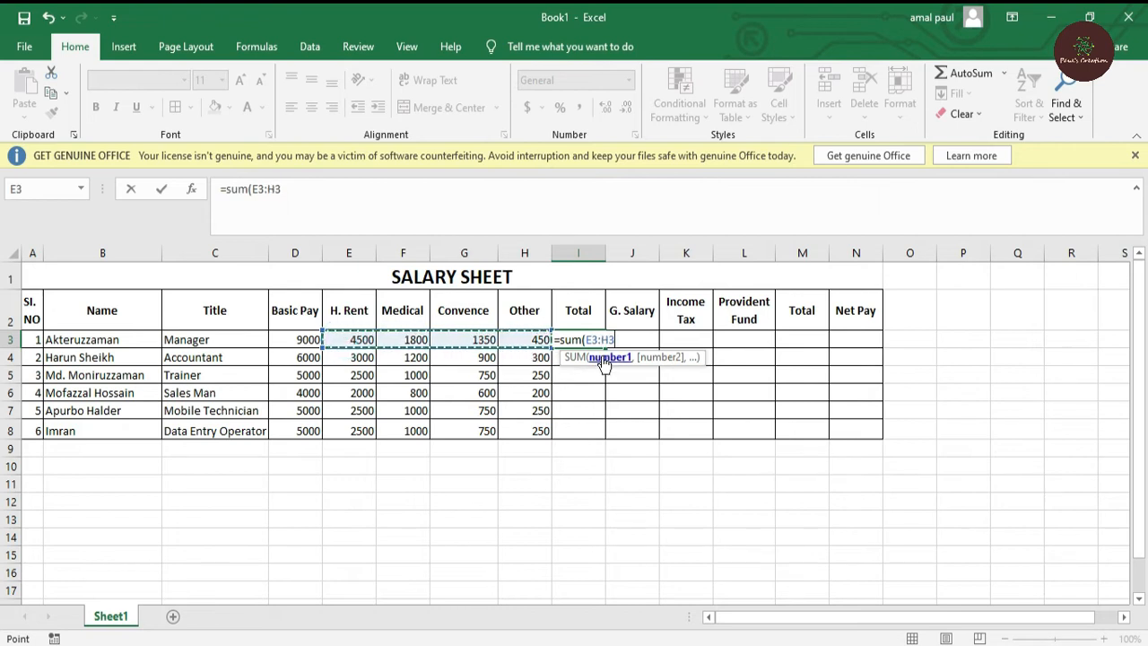
type(")")
key("Return")
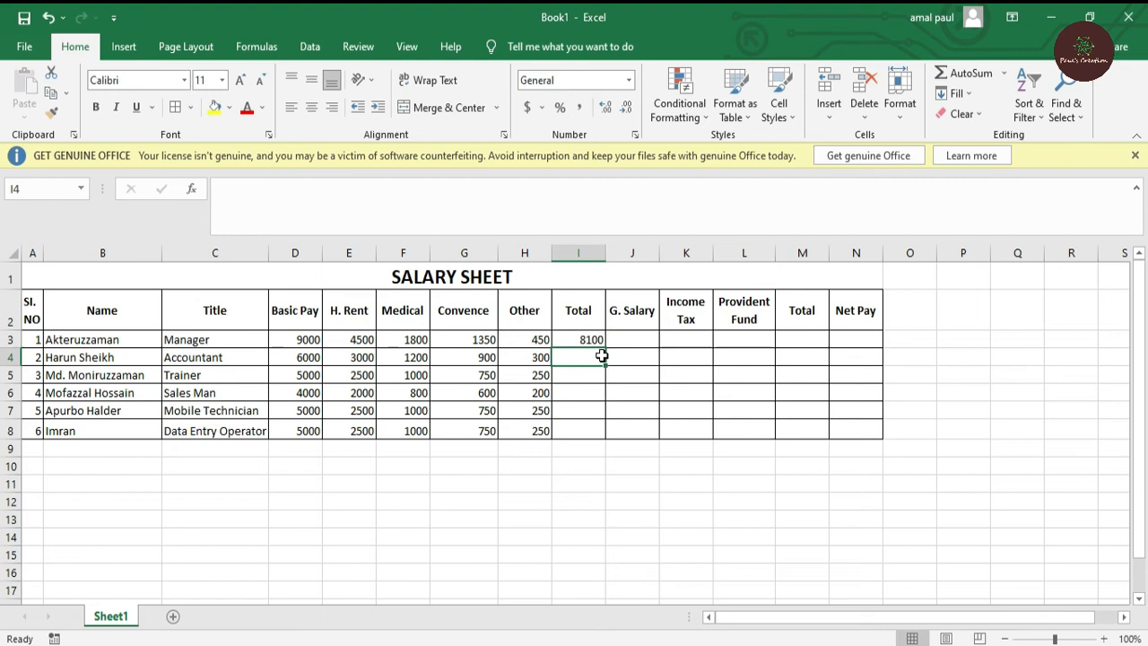
Step: Fill the allowance Total formula from I3 down to I8
left_click(589, 342)
left_click(358, 339)
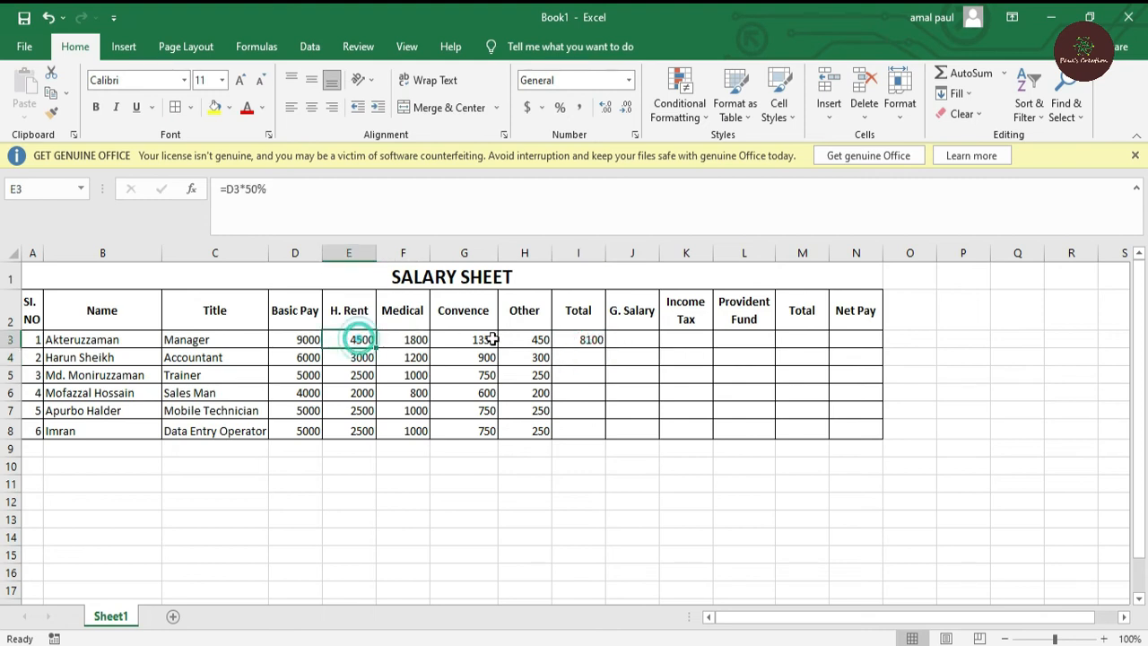
left_click(526, 339)
left_click(590, 341)
left_click_drag(606, 348, 601, 440)
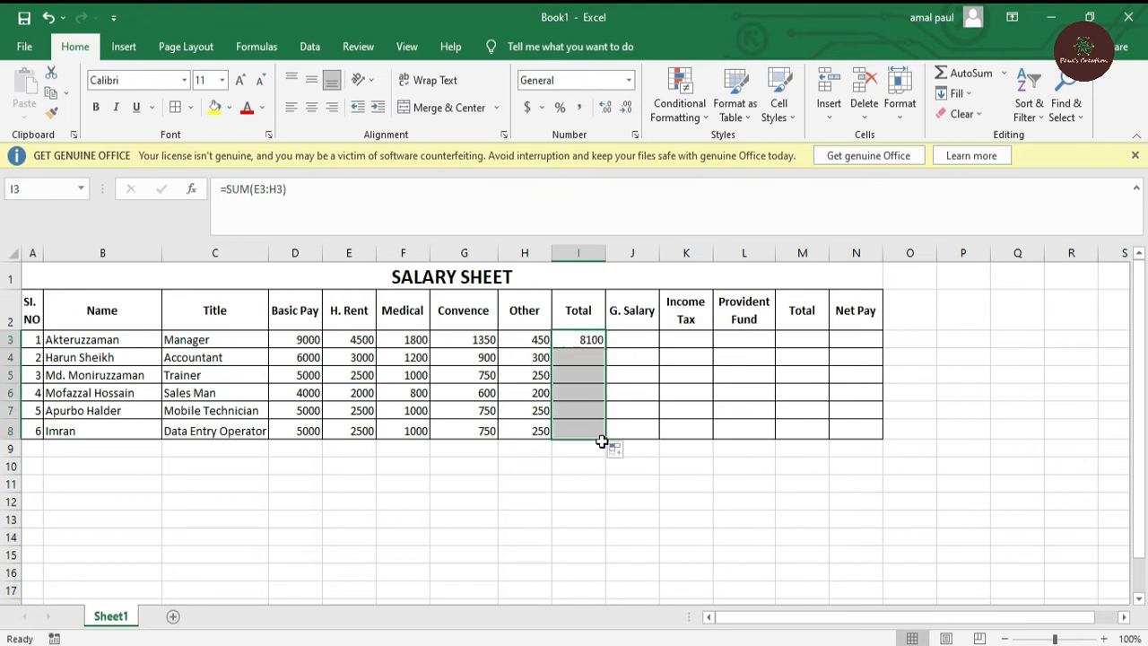
left_click(592, 500)
left_click(594, 340)
left_click(592, 432)
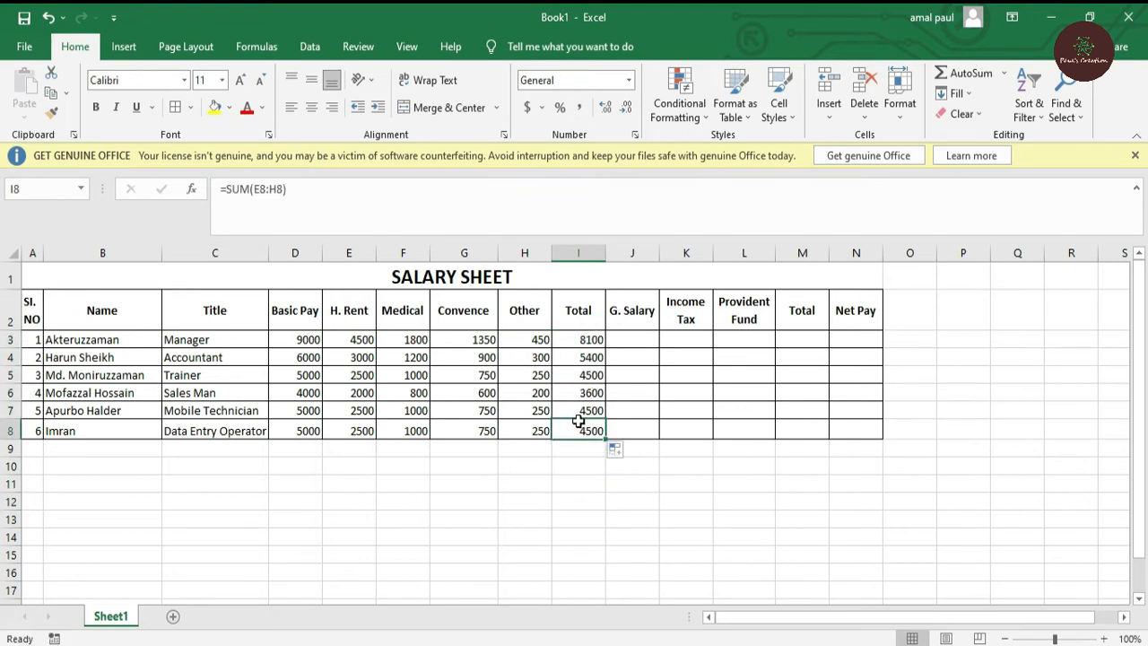
Step: Calculate the first employee's G. Salary in J3 with the formula =SUM(D3+I3)
left_click(636, 337)
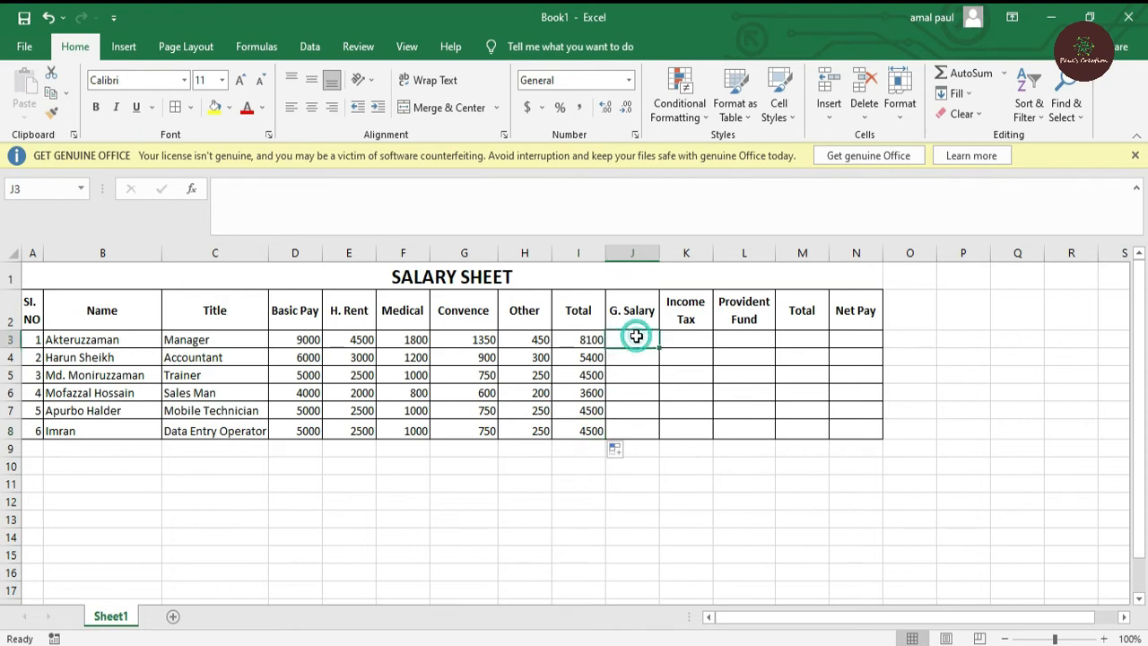
left_click(587, 341)
left_click(290, 339)
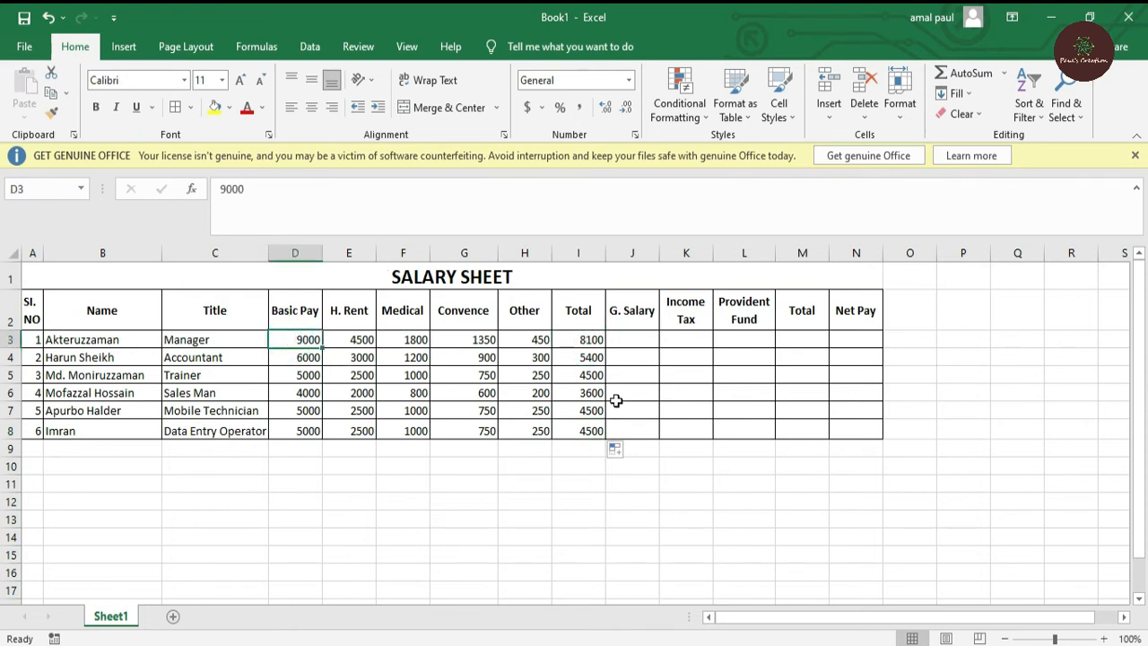
left_click(632, 338)
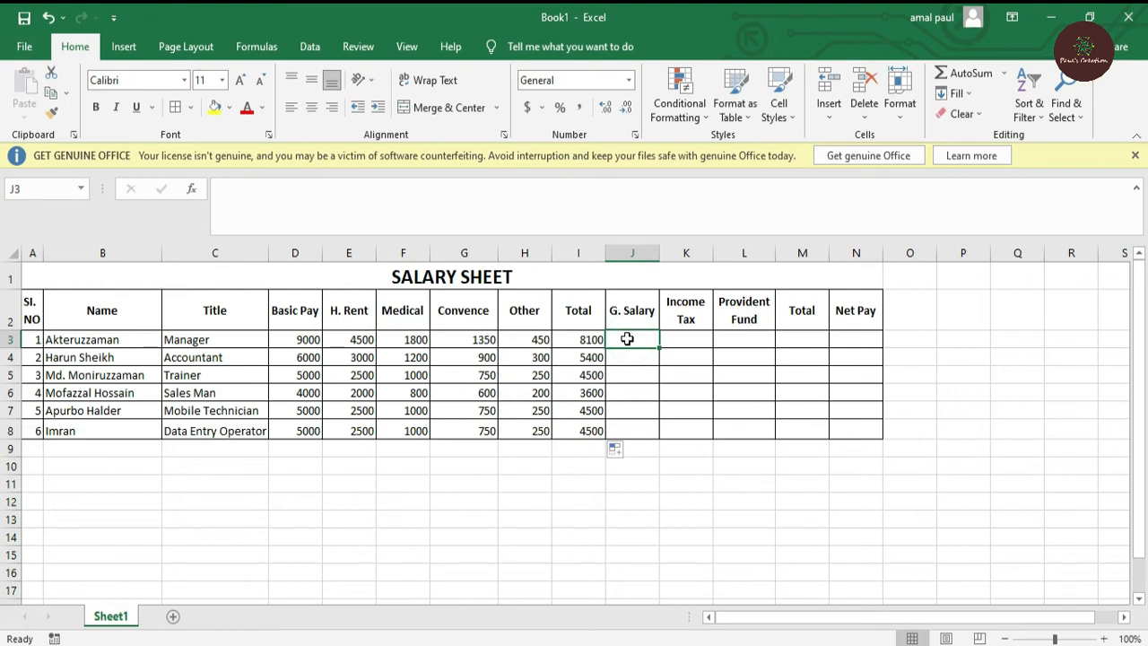
type("=")
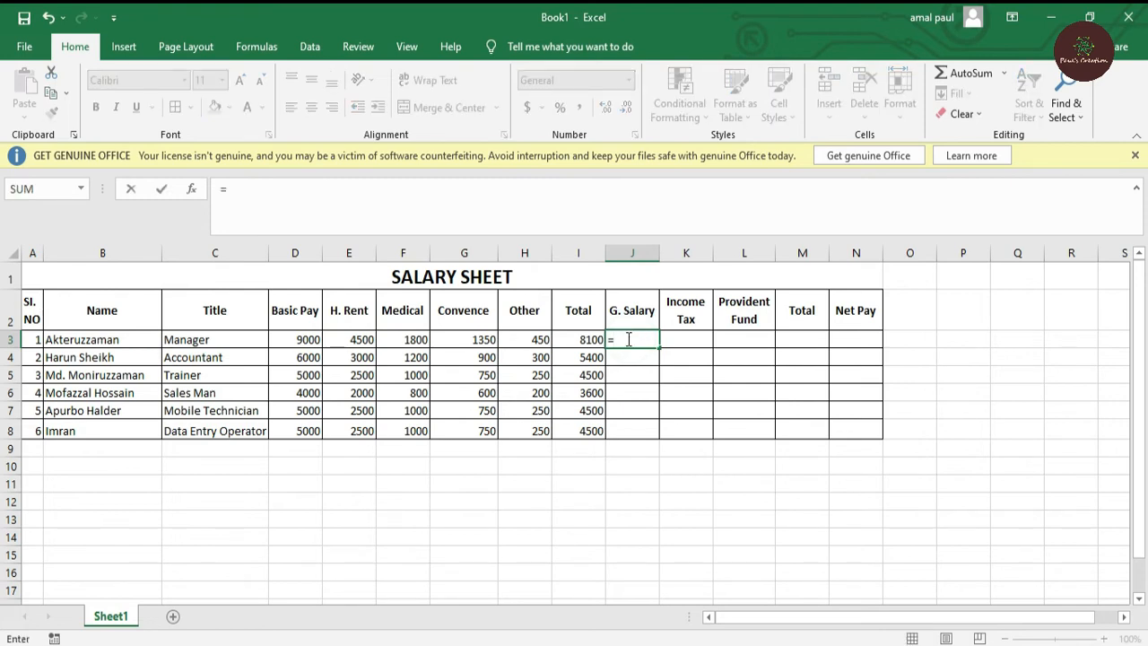
type("sum")
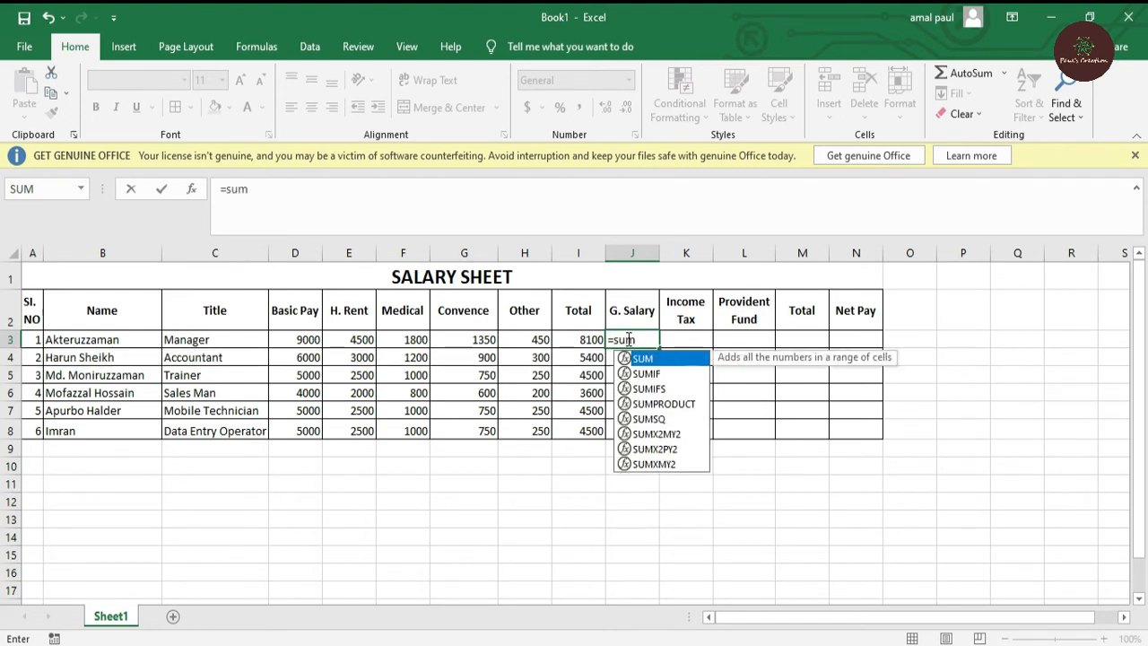
type("(")
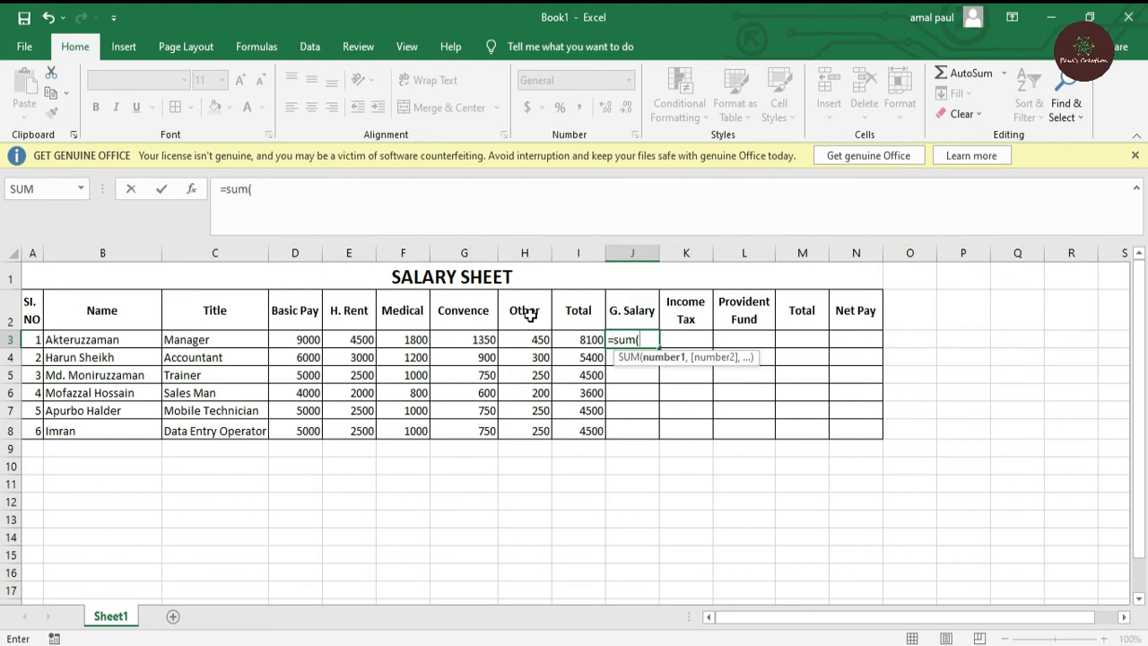
left_click(302, 341)
type("+")
left_click(584, 339)
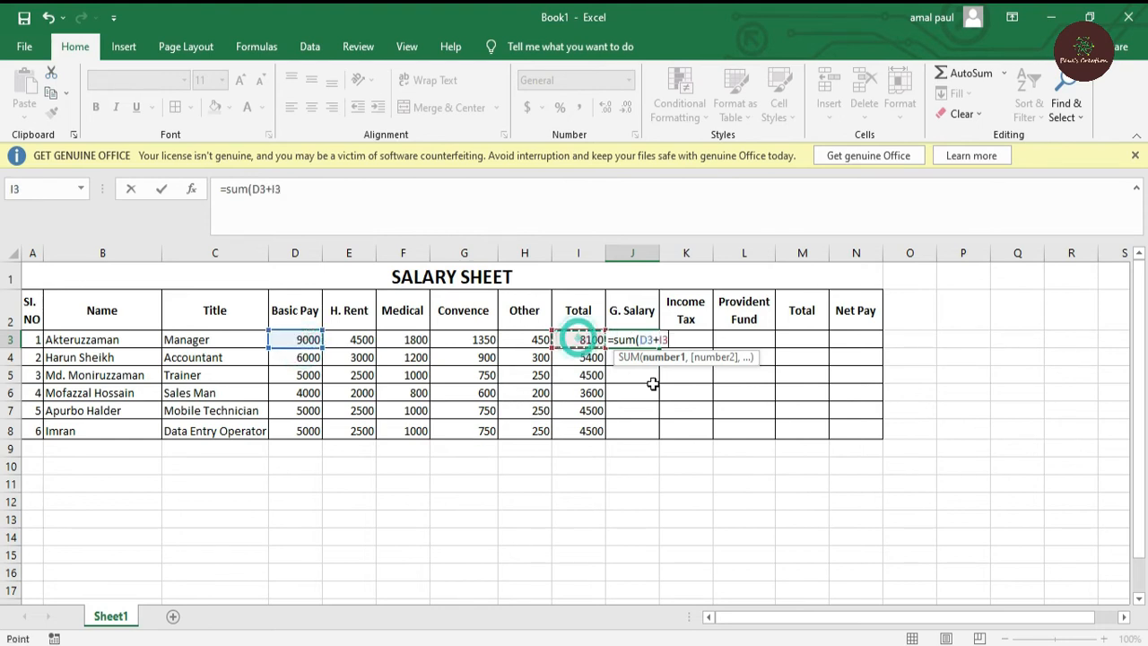
type(")")
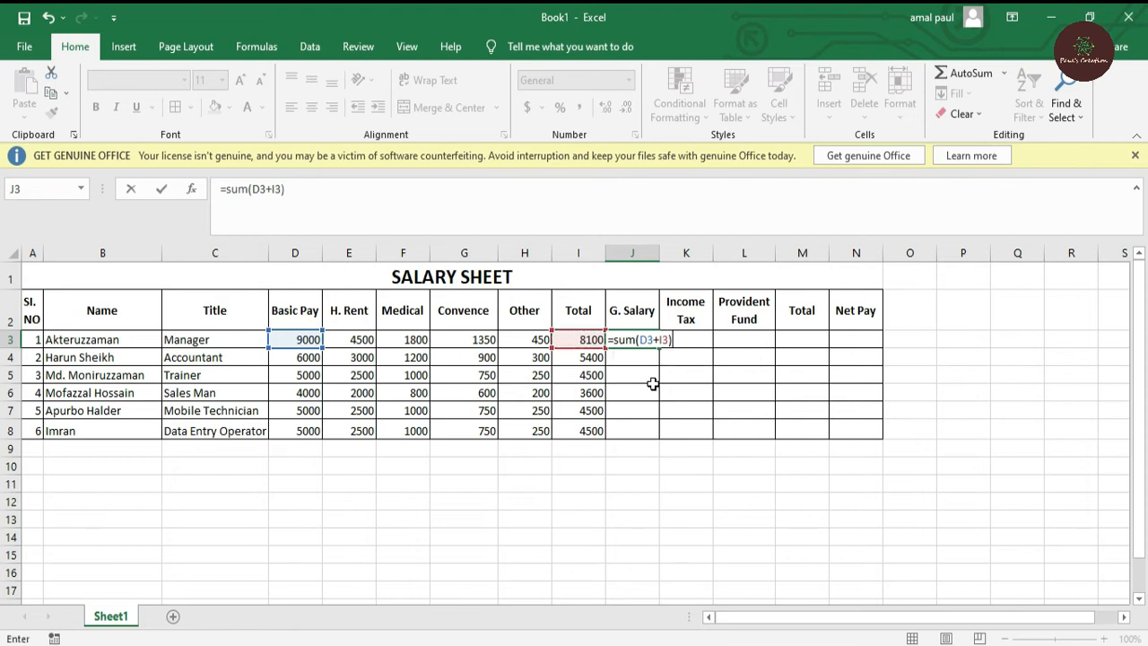
key("Return")
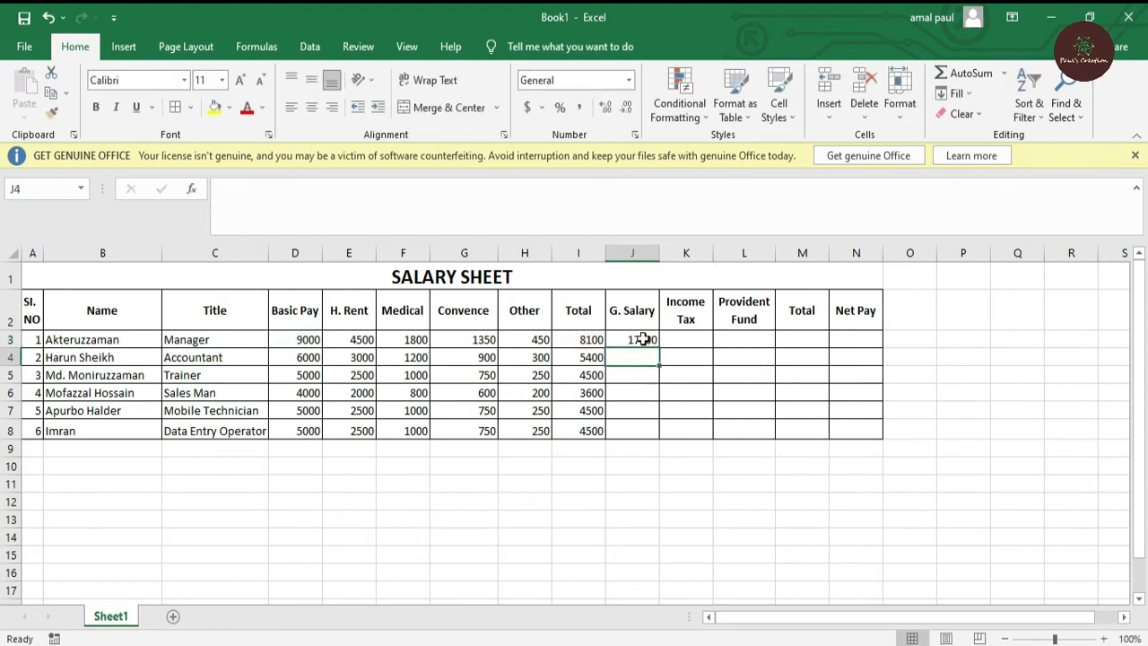
Step: Fill the G. Salary formula from J3 down to J8
left_click(641, 339)
left_click_drag(657, 350, 661, 435)
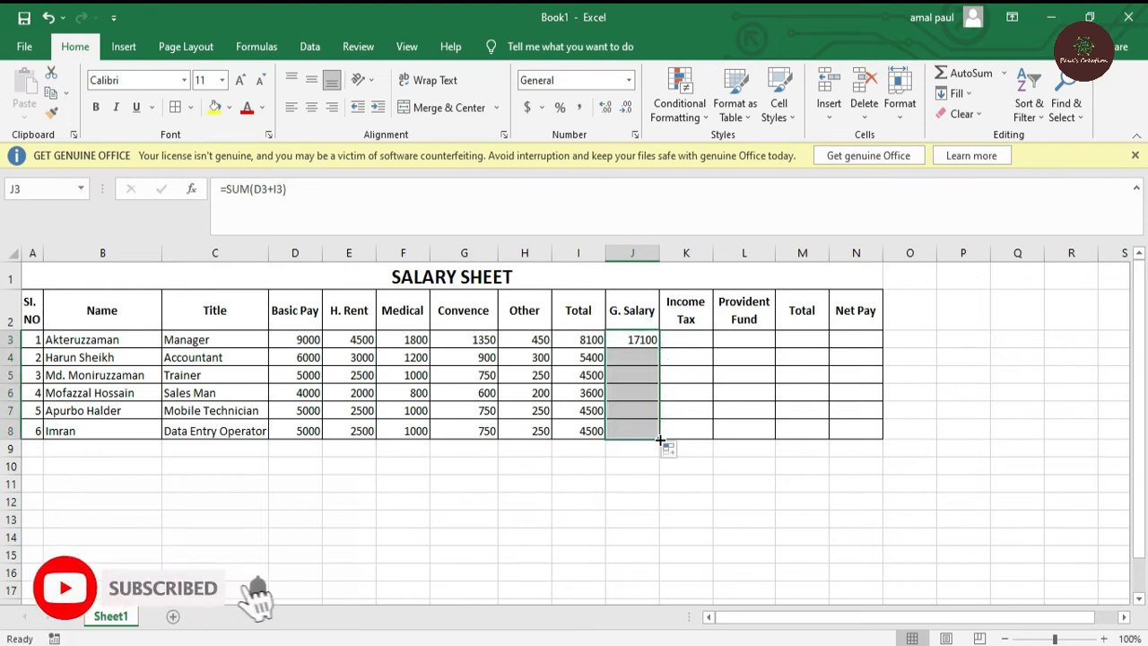
left_click(672, 506)
left_click_drag(642, 343, 643, 431)
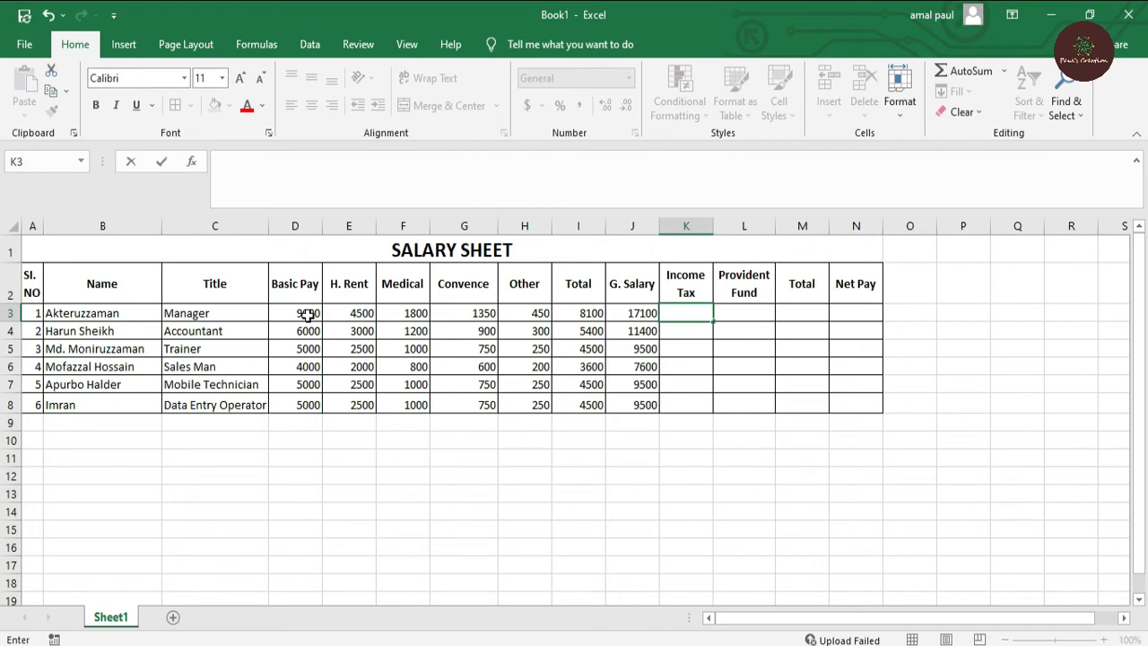
Step: Start the Income Tax formula in K3 with =IF(D3<=1500,D3*0%, followed by a nested IF
type("=if(")
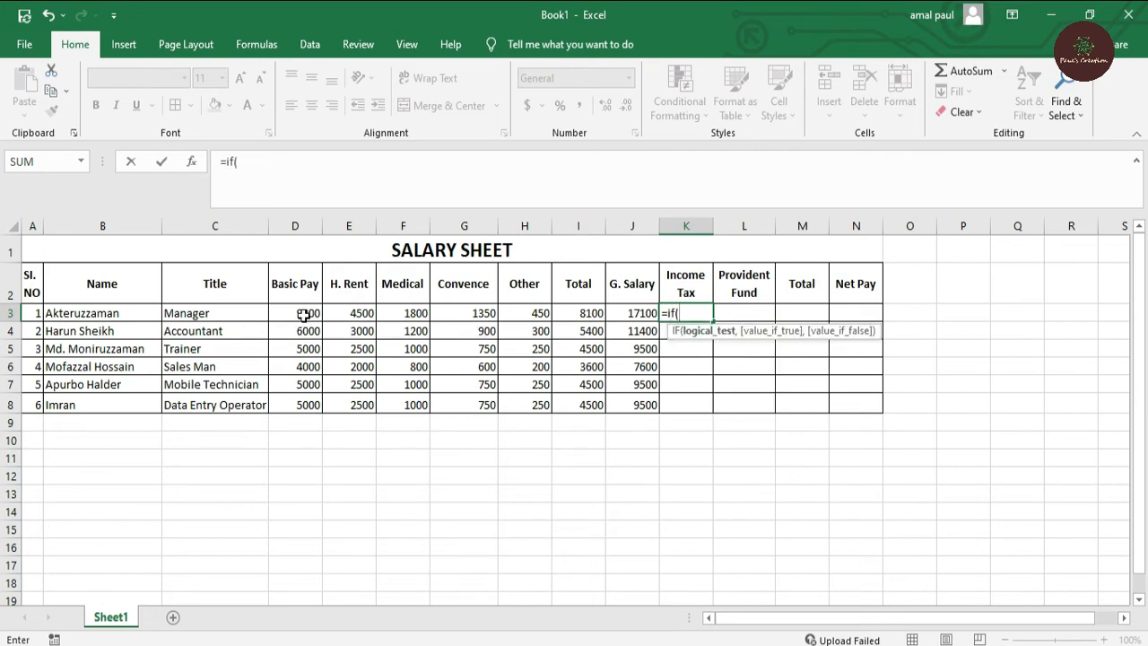
left_click(303, 314)
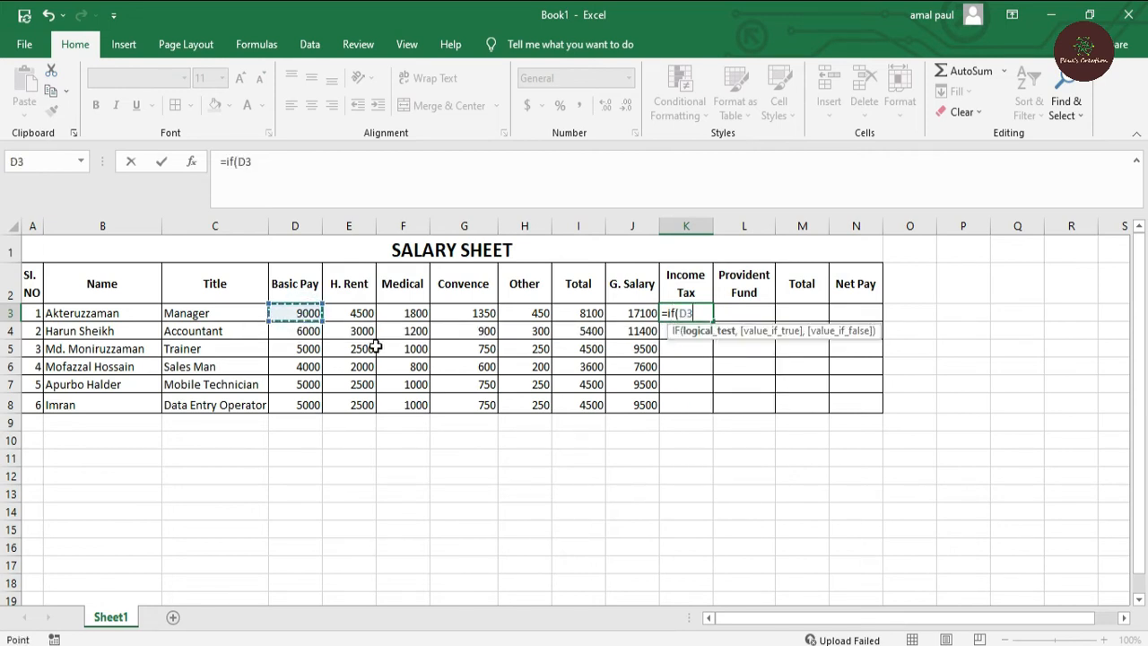
type("<=1500,")
left_click(301, 314)
type("*")
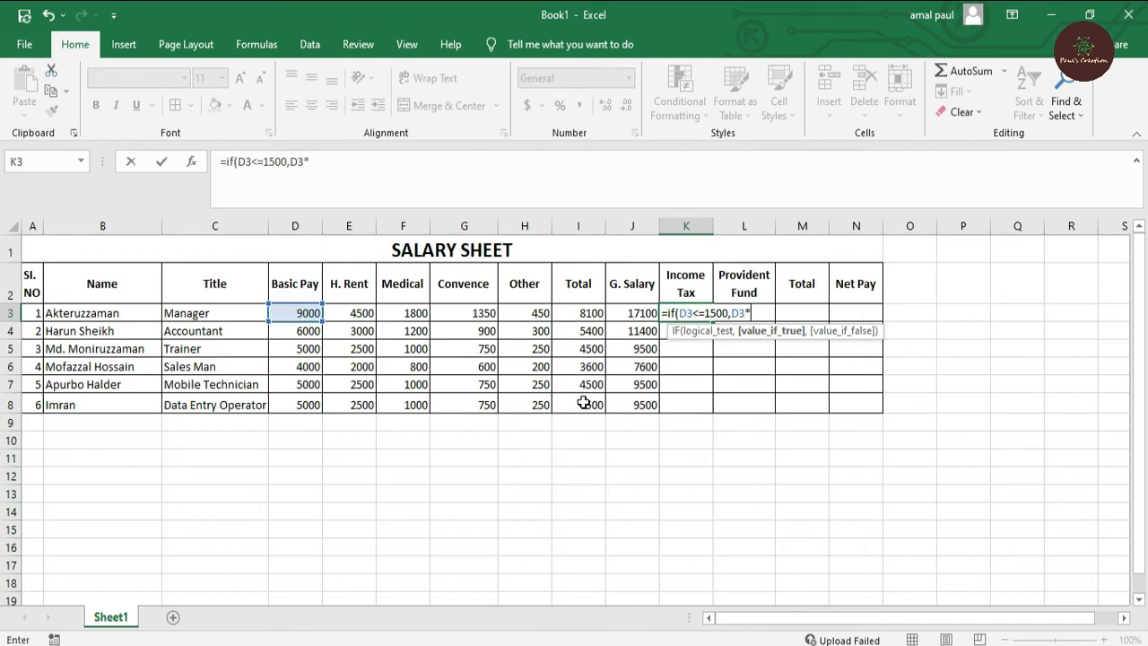
type("0%, if")
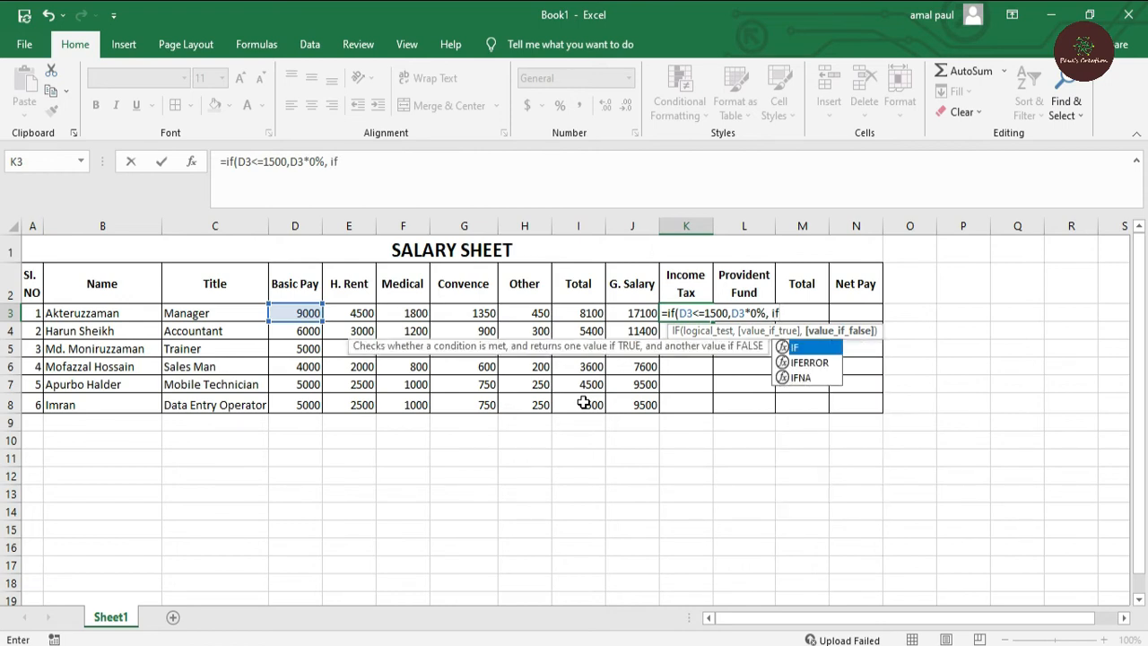
type("(")
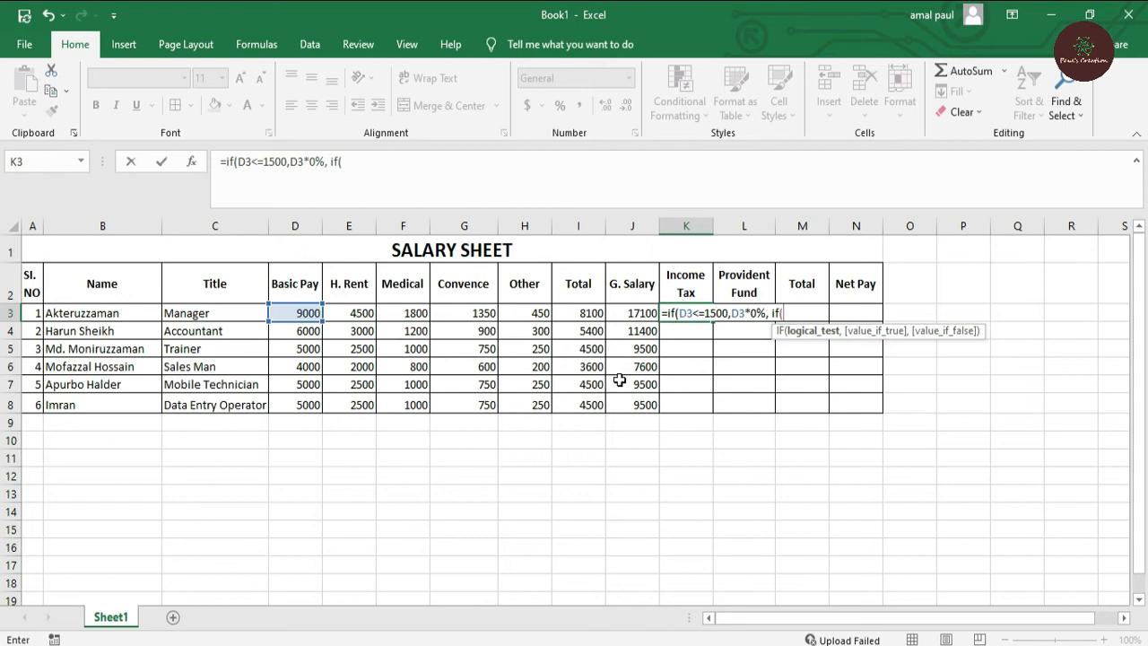
Step: Add the second income tax tier to the K3 formula as D3<=3000,D3*2%, and open a further nested IF
left_click(292, 313)
type("M<")
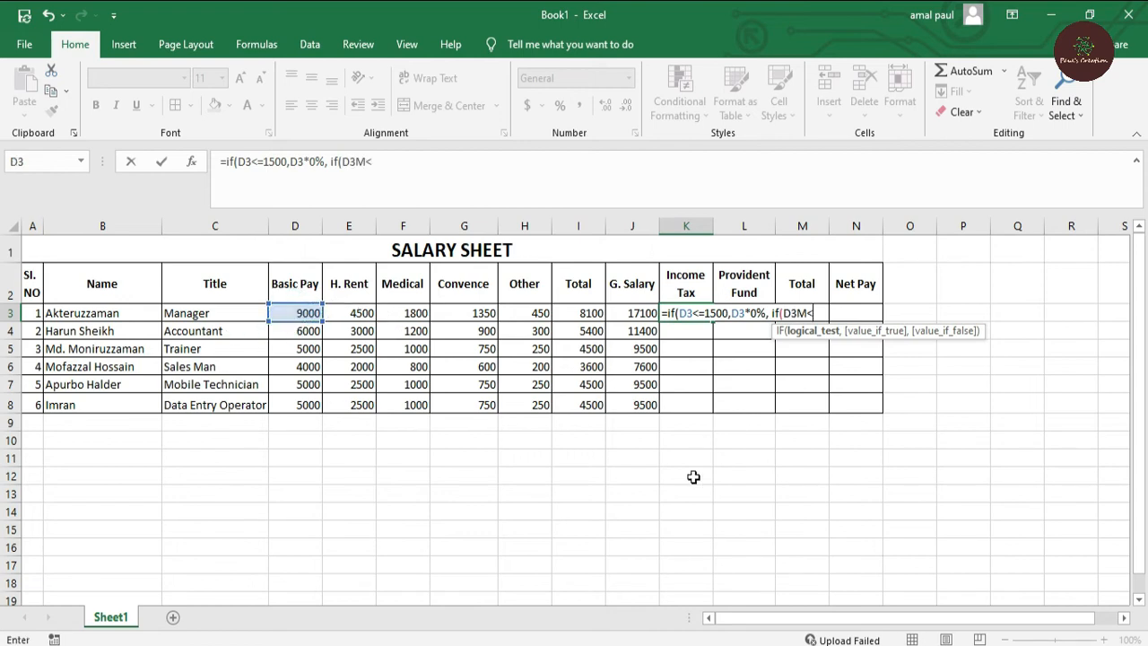
key("BackSpace")
key("BackSpace")
type("<=300")
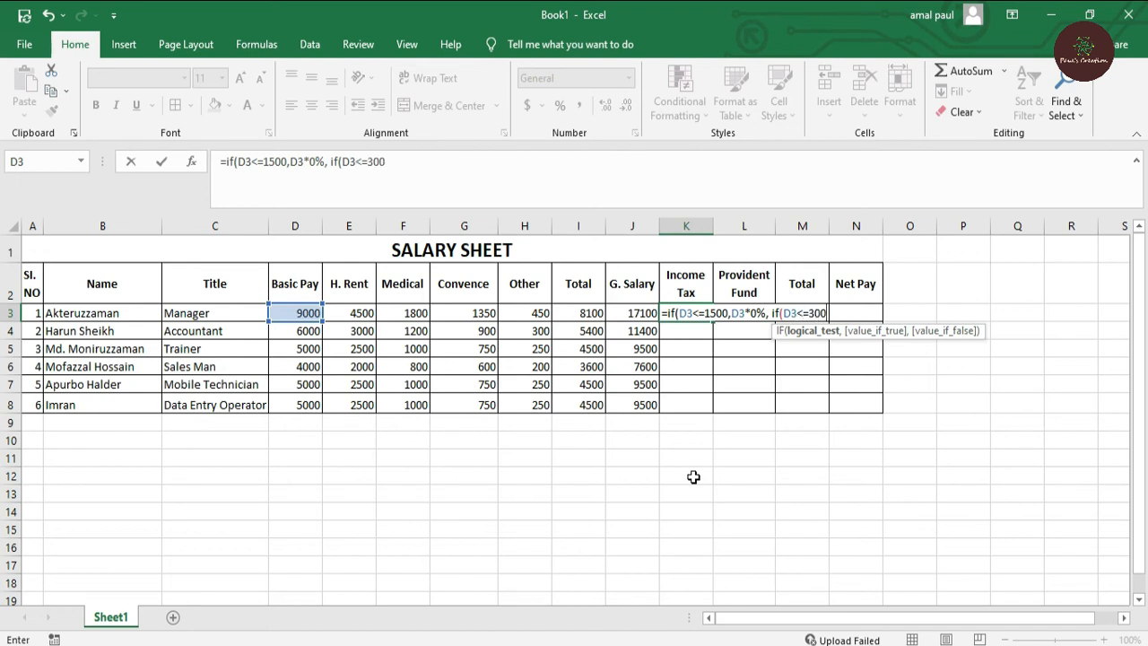
type("0,")
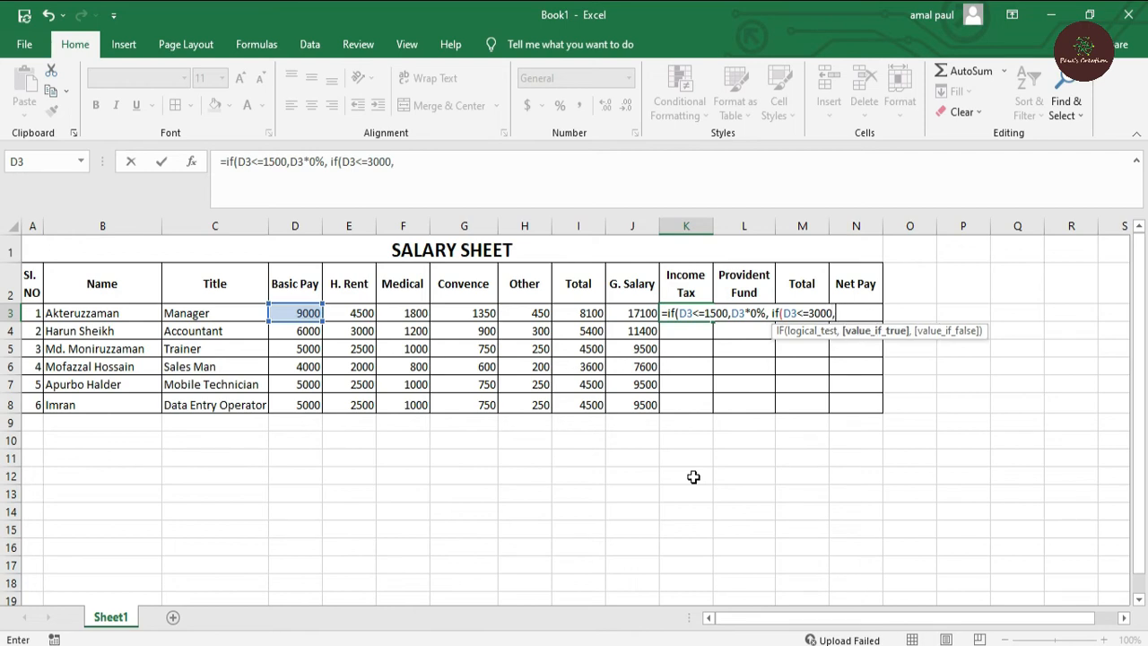
left_click(302, 316)
type("*")
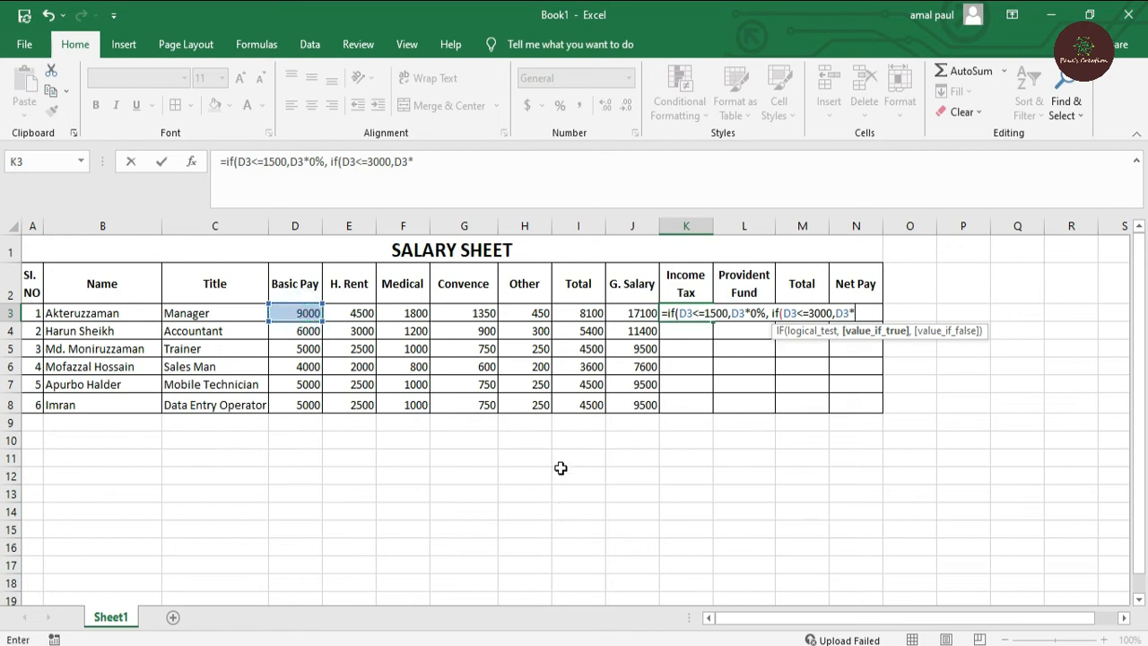
type("2%,if")
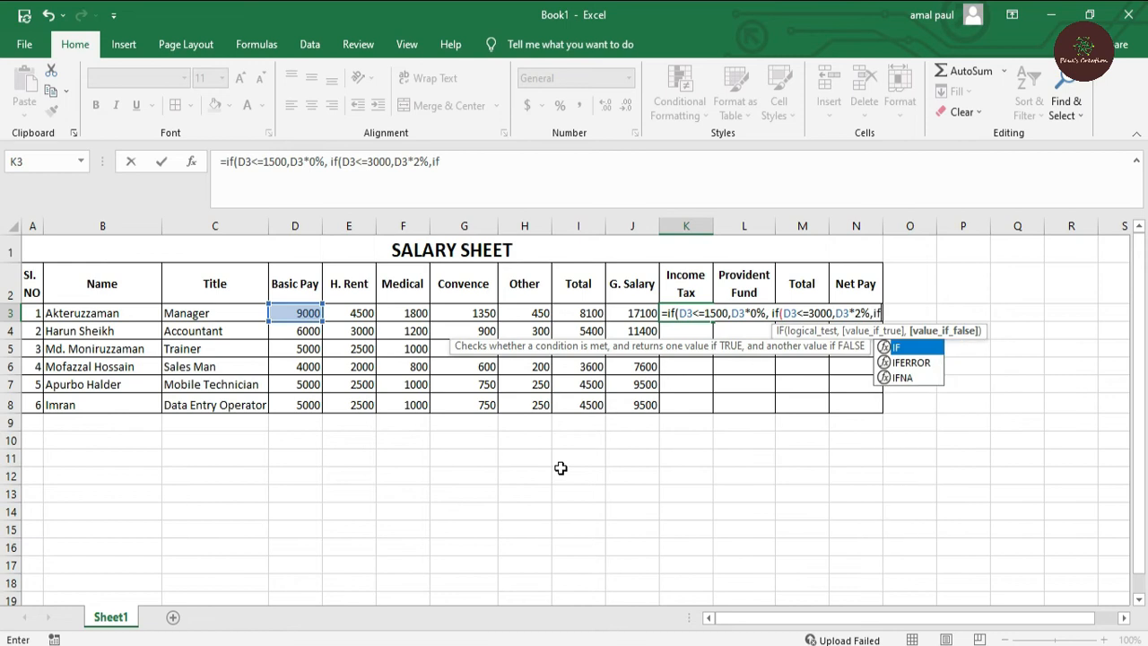
type("(")
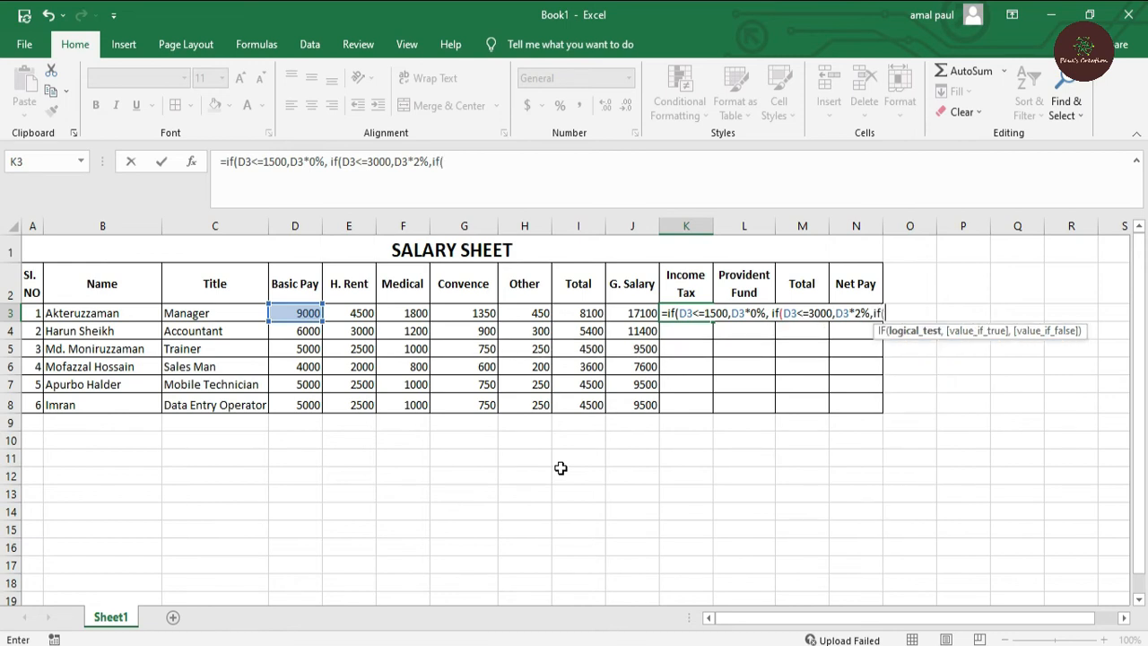
Step: Add the third tax tier to the K3 formula as D3<=4500,D3*4%, and open another nested IF
left_click(296, 316)
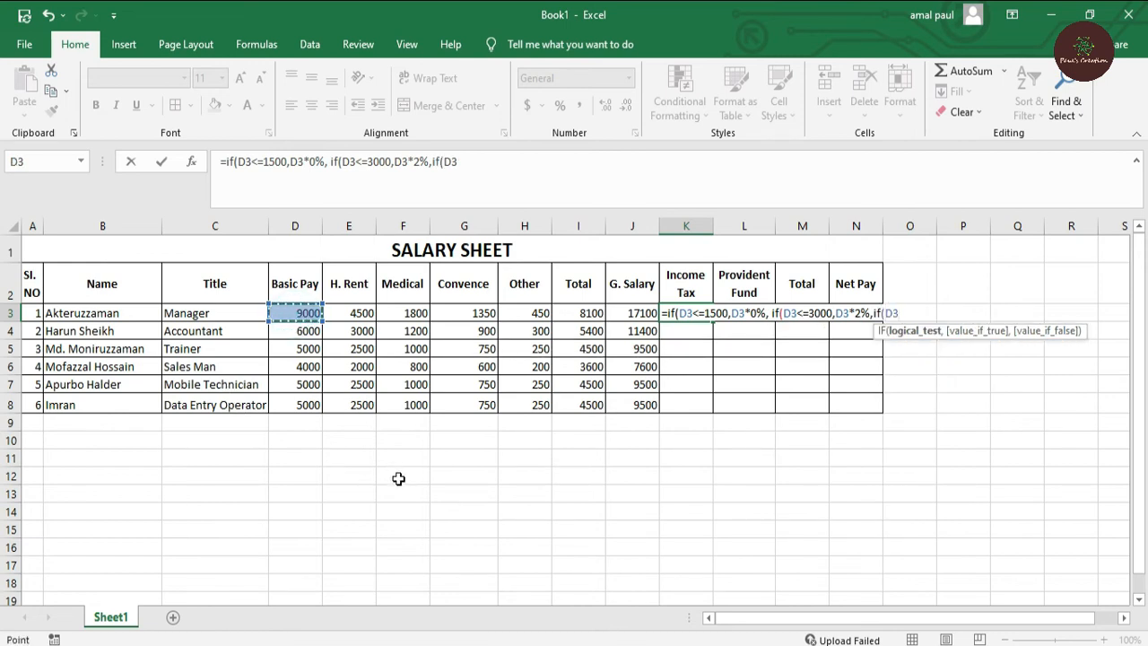
type("<=4500")
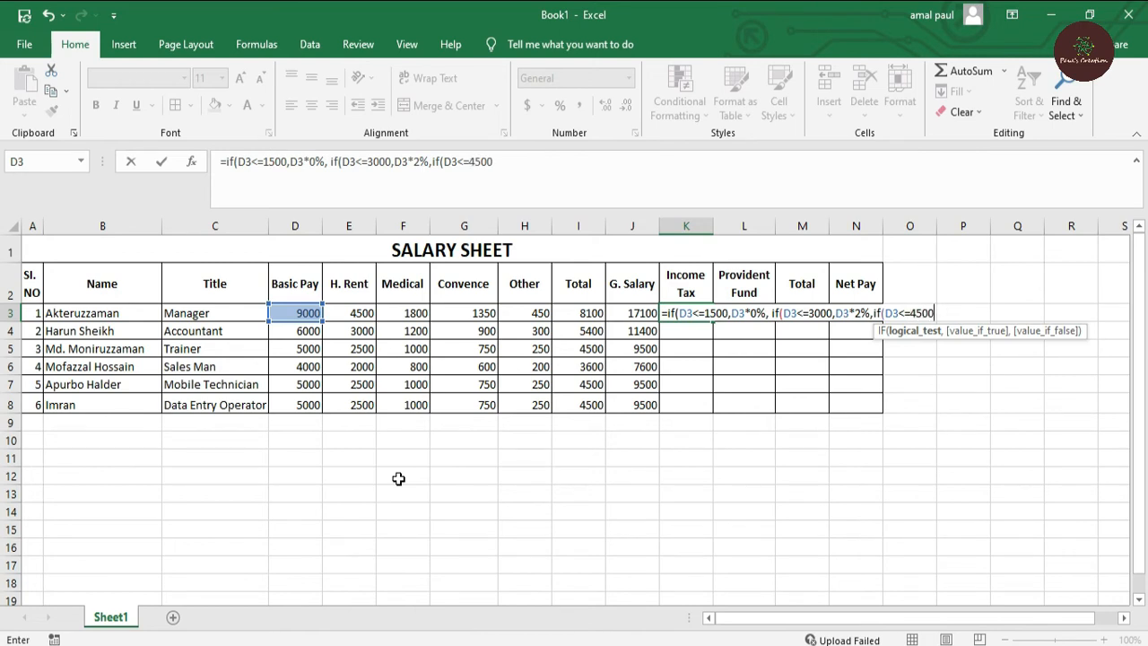
type(",")
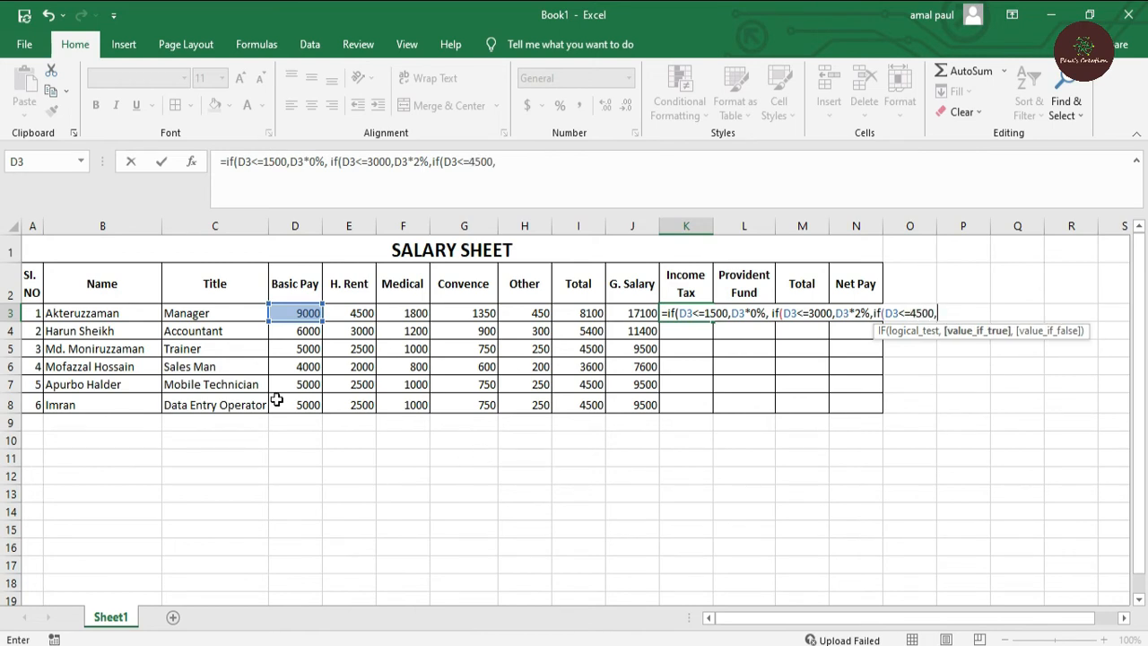
left_click(304, 314)
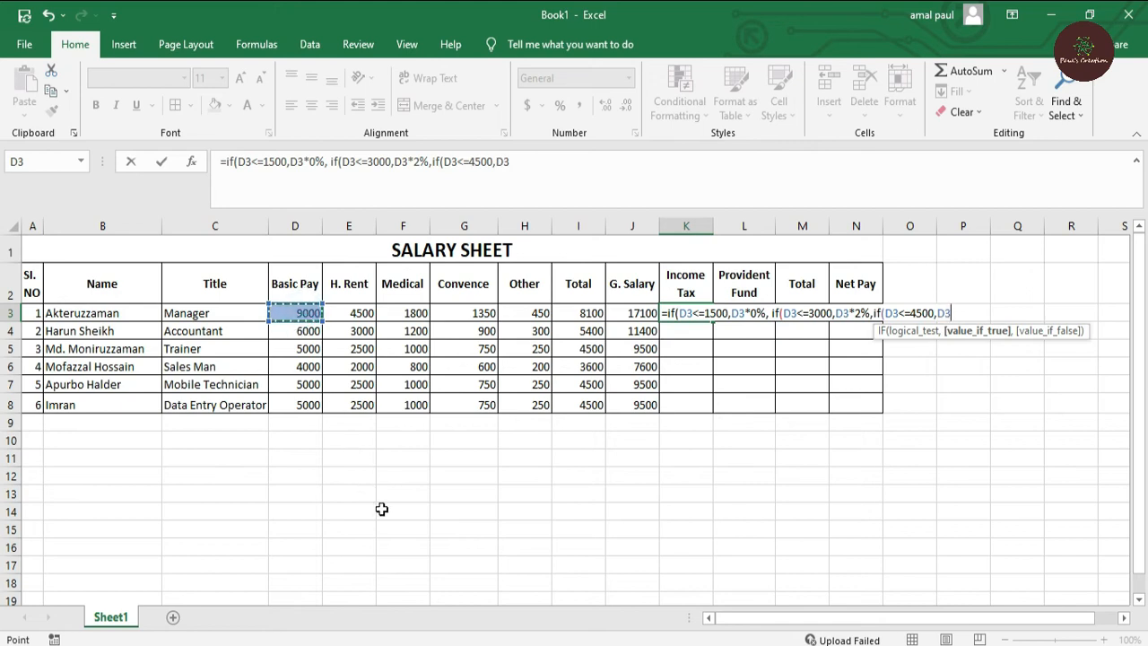
type("*4%,if")
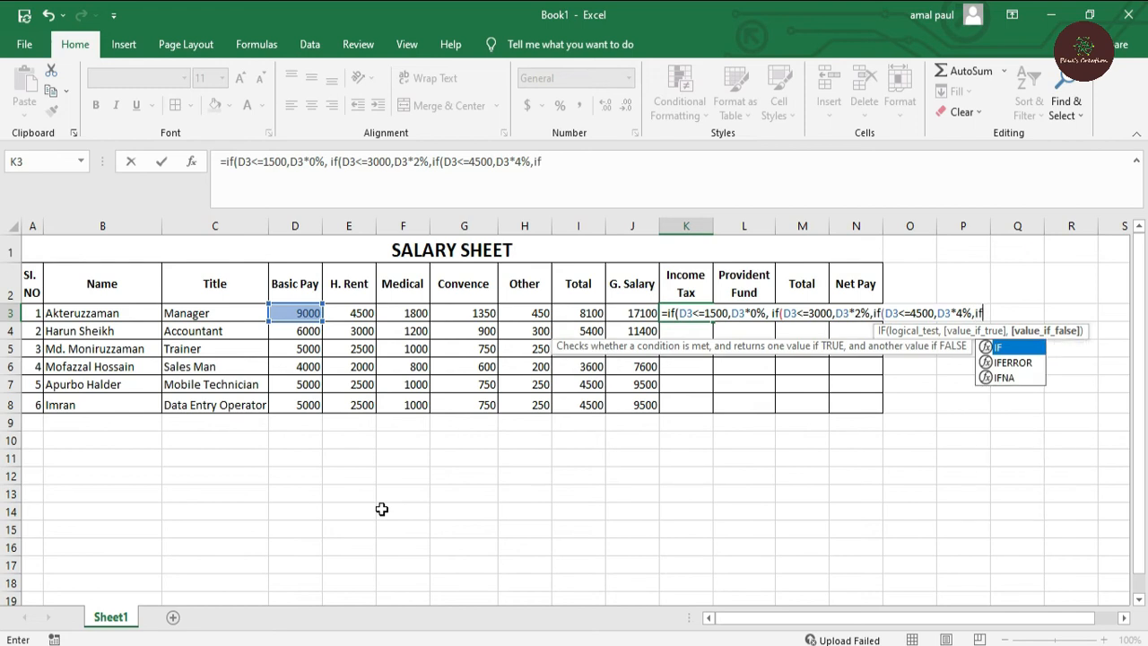
type("(")
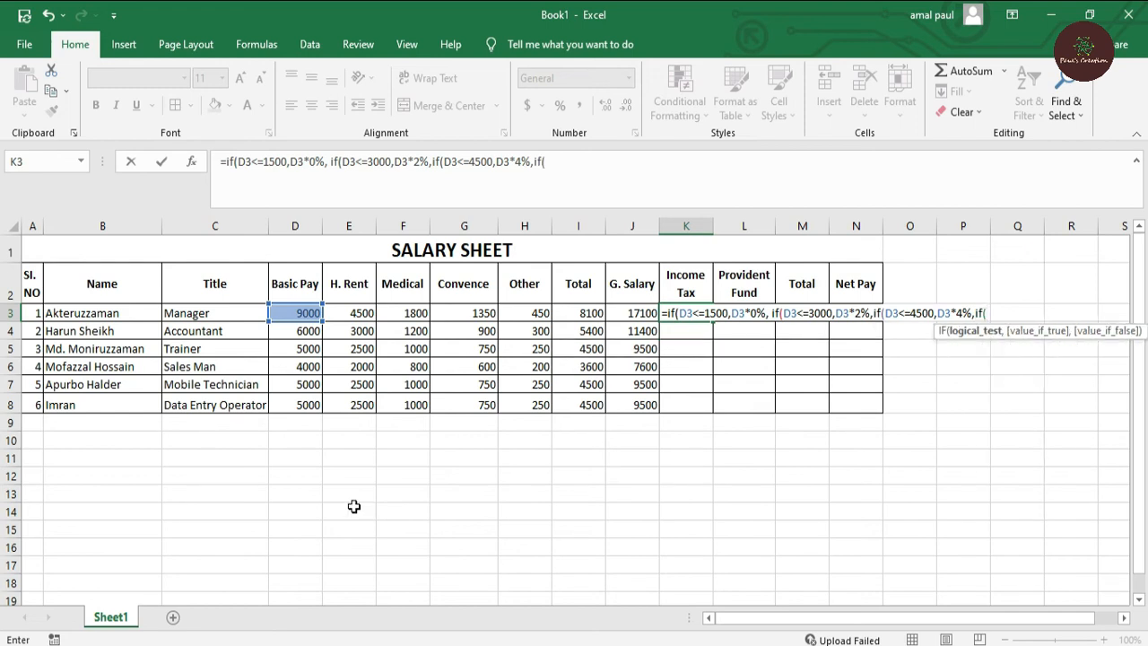
Step: Add the fourth tax tier to the K3 formula as D3<=6000,D3*6%, followed by a new nested IF
left_click(317, 312)
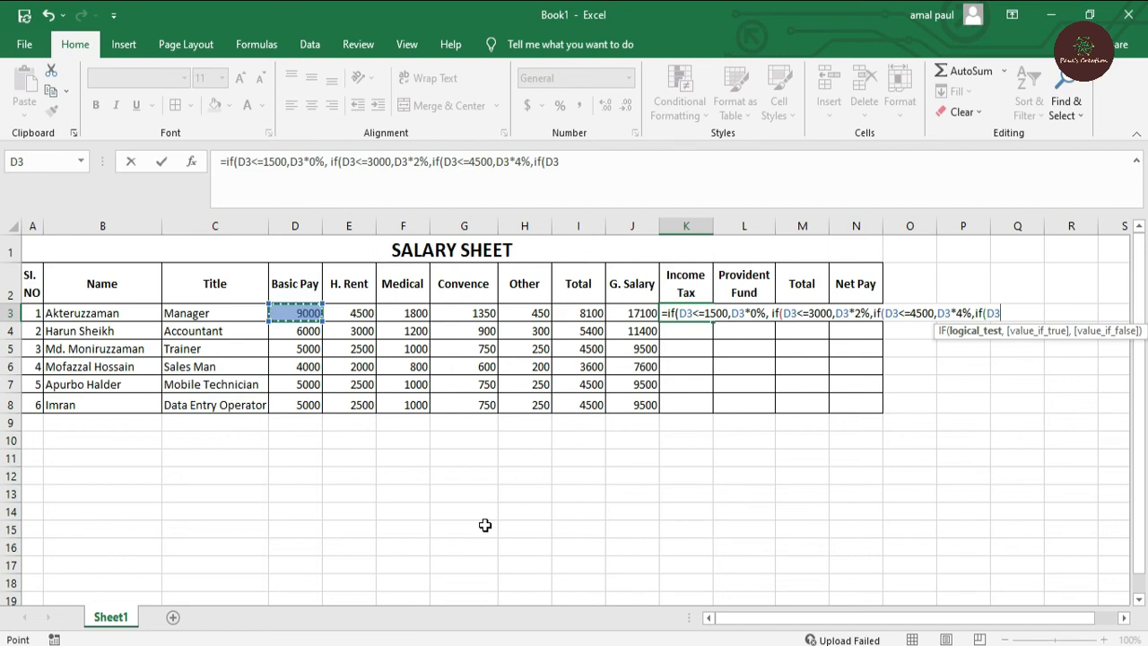
type("<=6000")
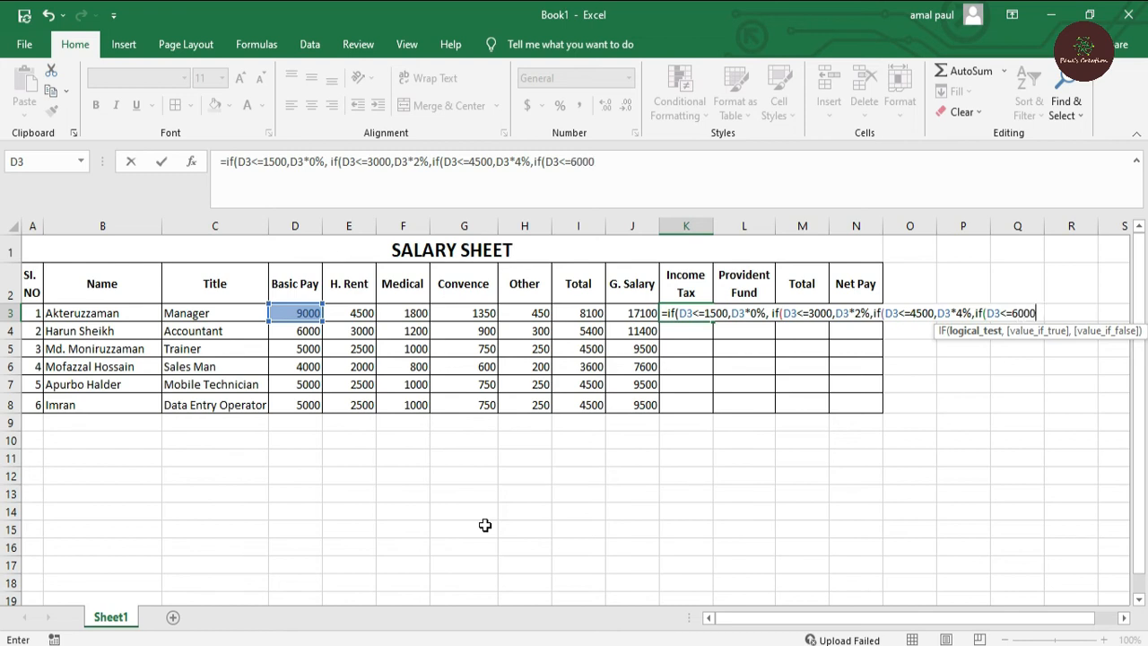
type(",")
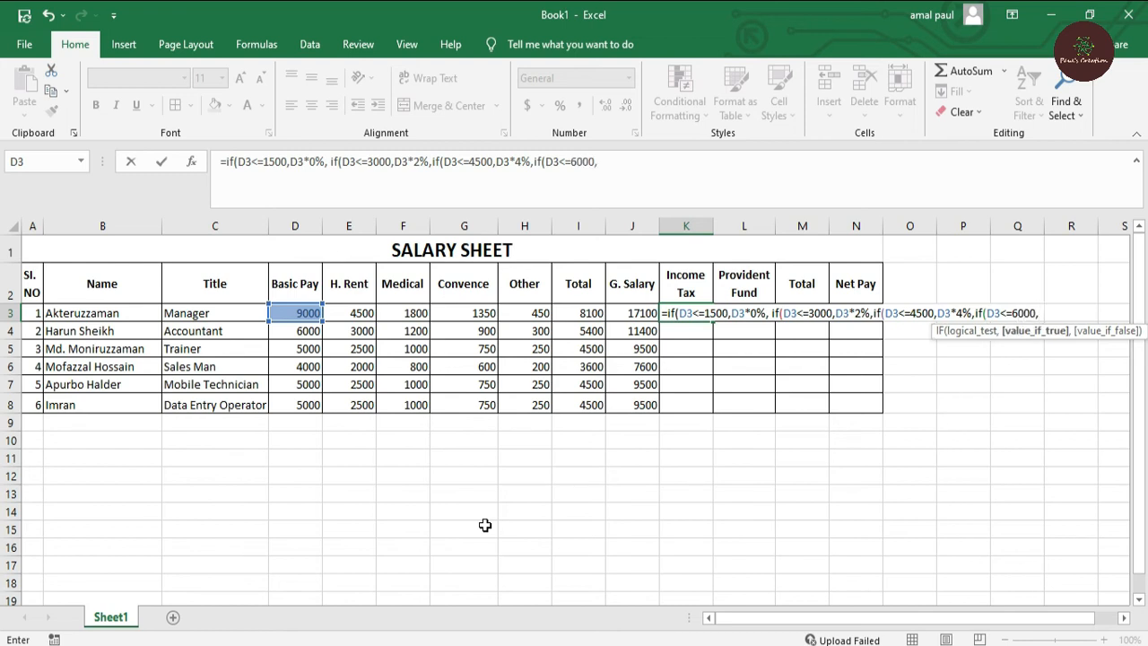
left_click(288, 312)
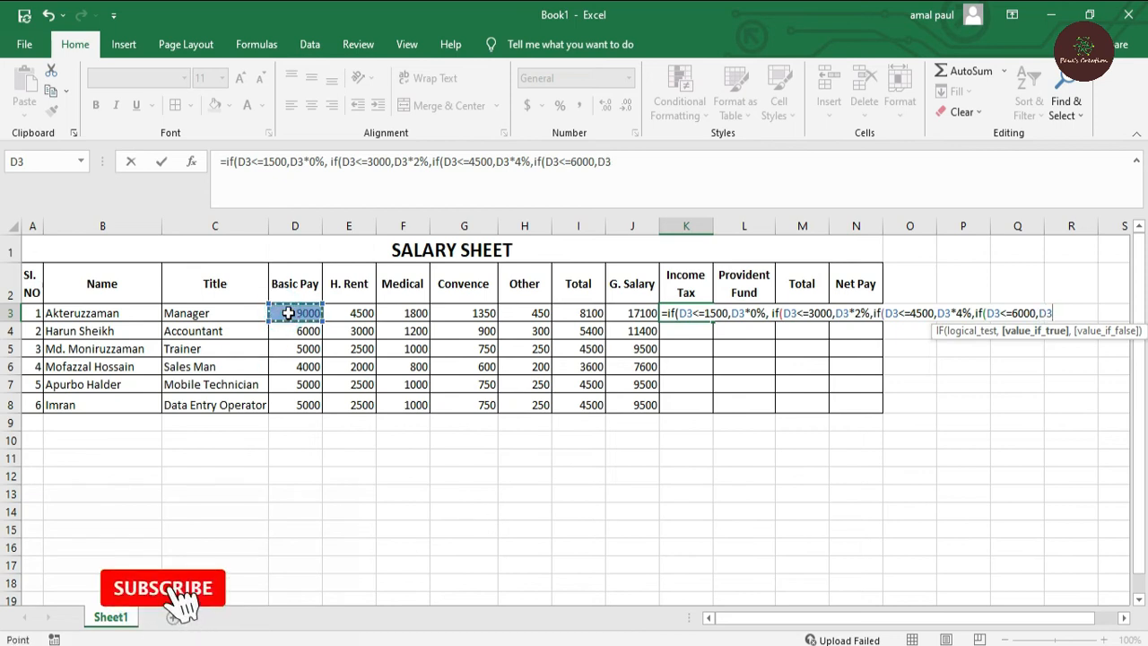
type("*")
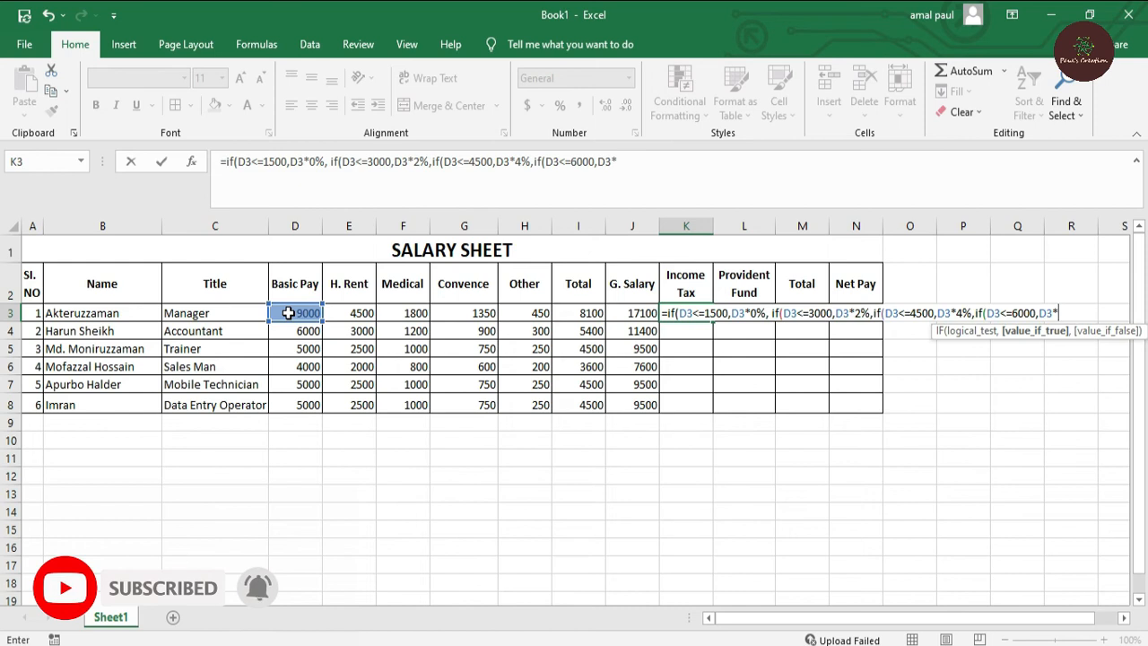
type("6")
type("%")
type(",")
type("if")
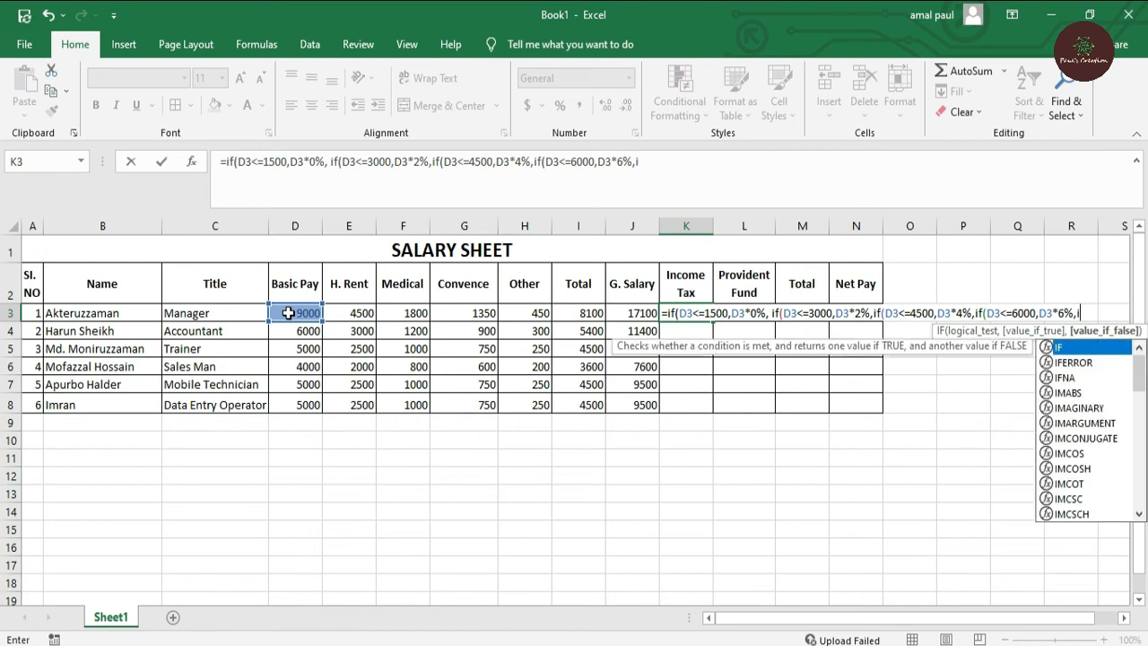
type("(")
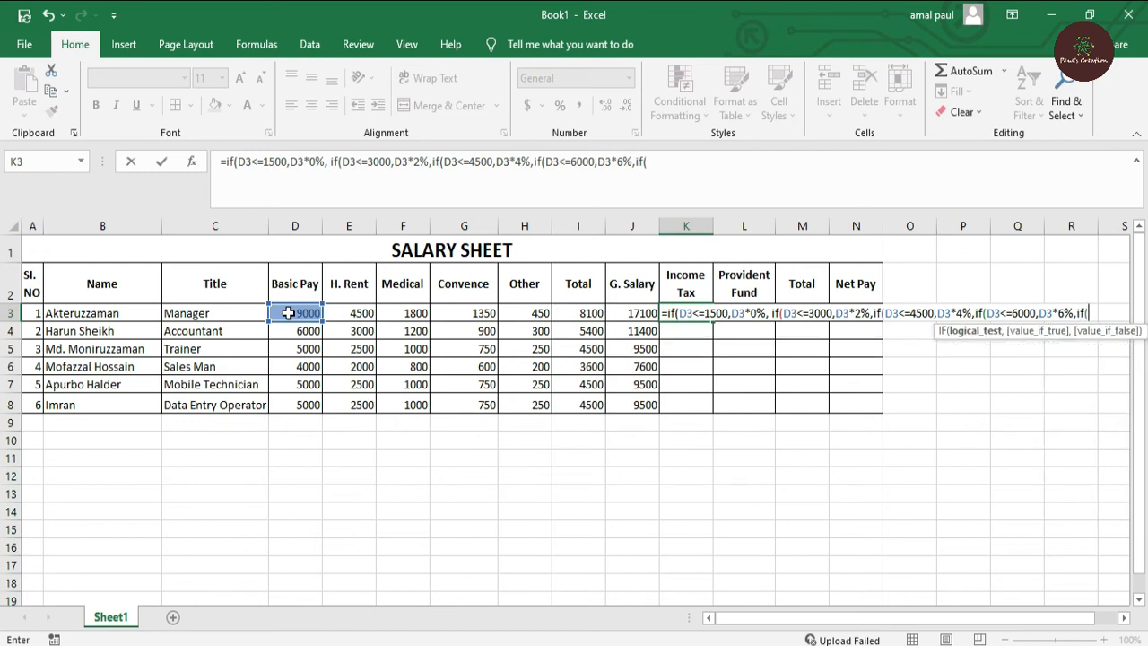
Step: Add the fifth tax tier to the K3 formula as D3<=7500,D3*8%, and open the last nested IF
left_click(295, 312)
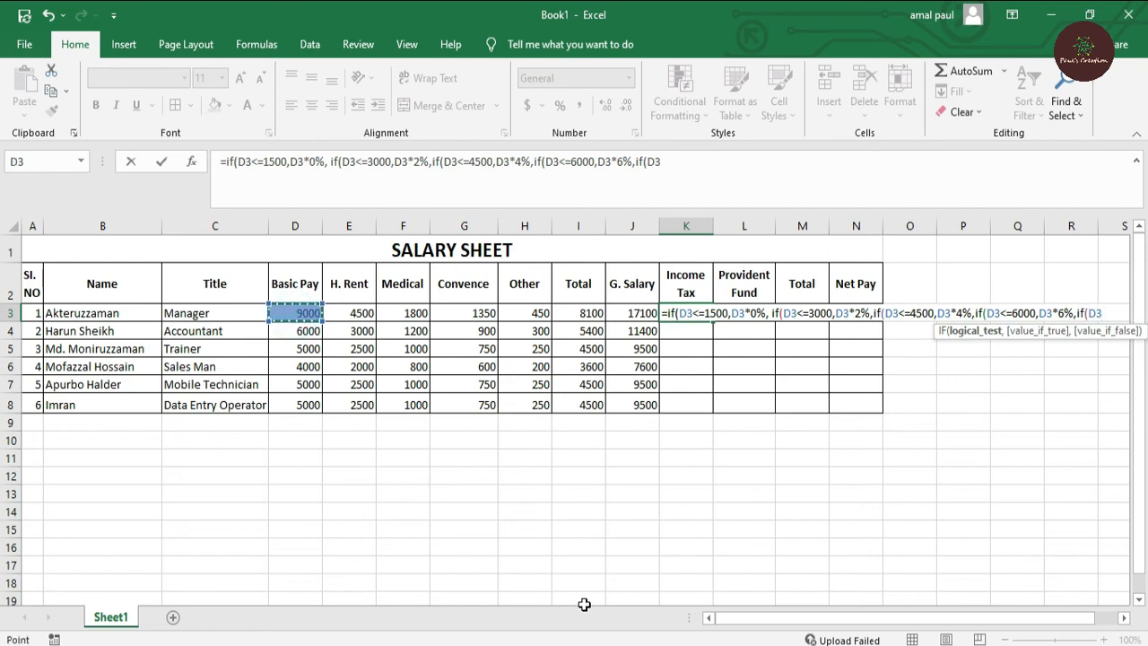
type("<=7500")
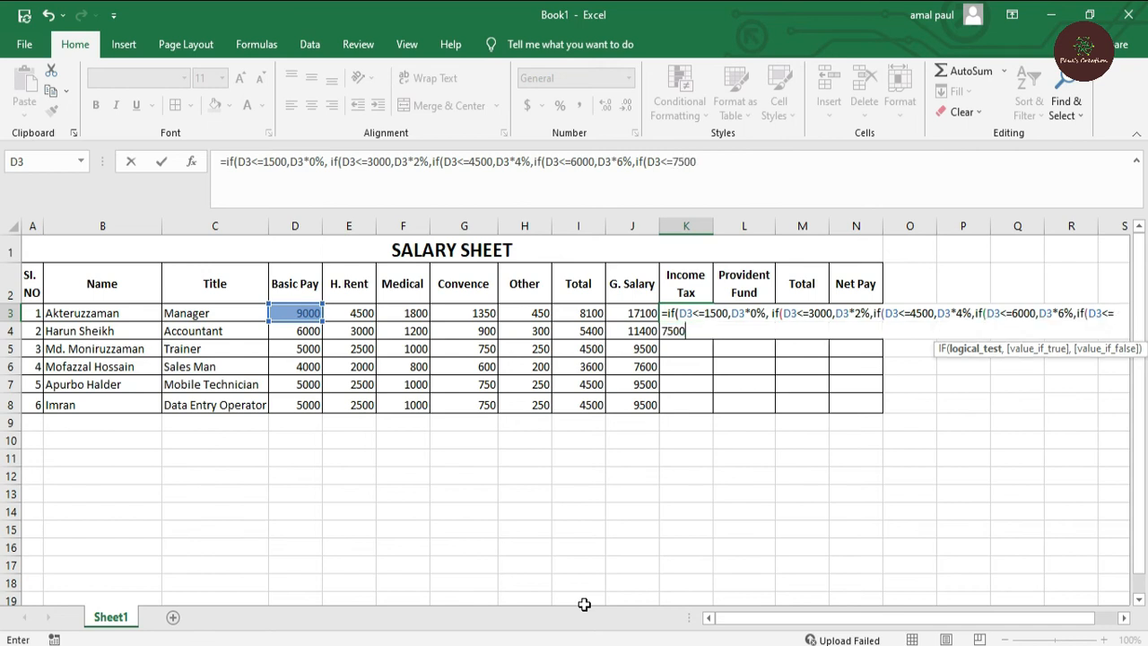
type(",")
left_click(303, 313)
type("*")
type("8%,if(")
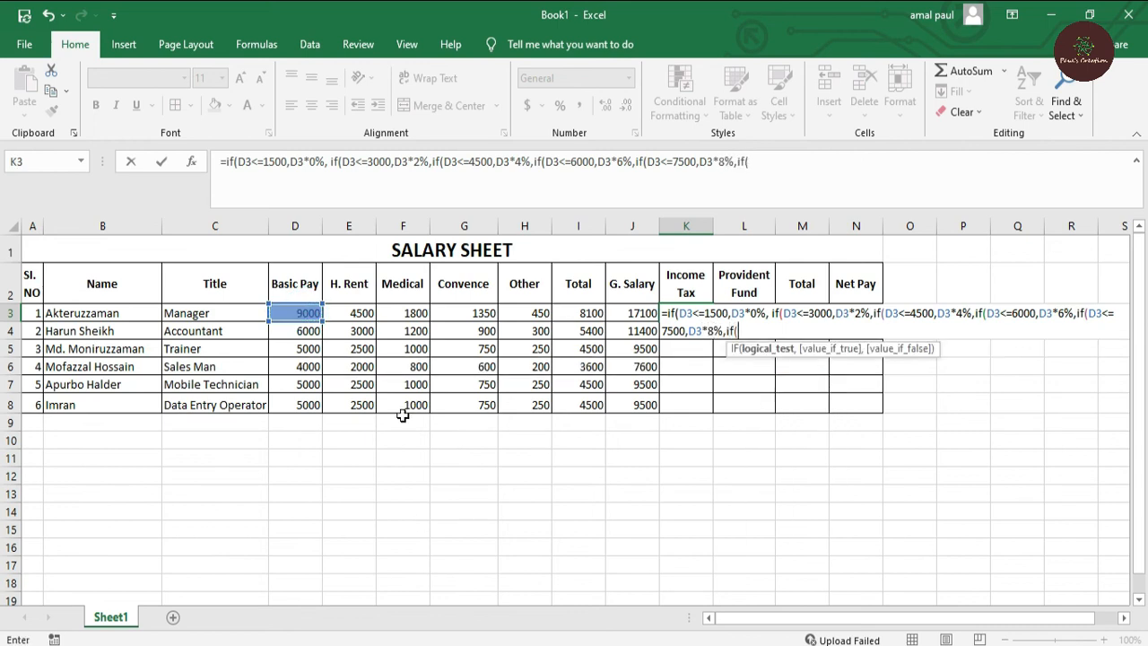
Step: Complete the Income Tax formula in K3 with the tier D3>7500,D3*10%, and fill it down to K8
left_click(296, 312)
type(">7500")
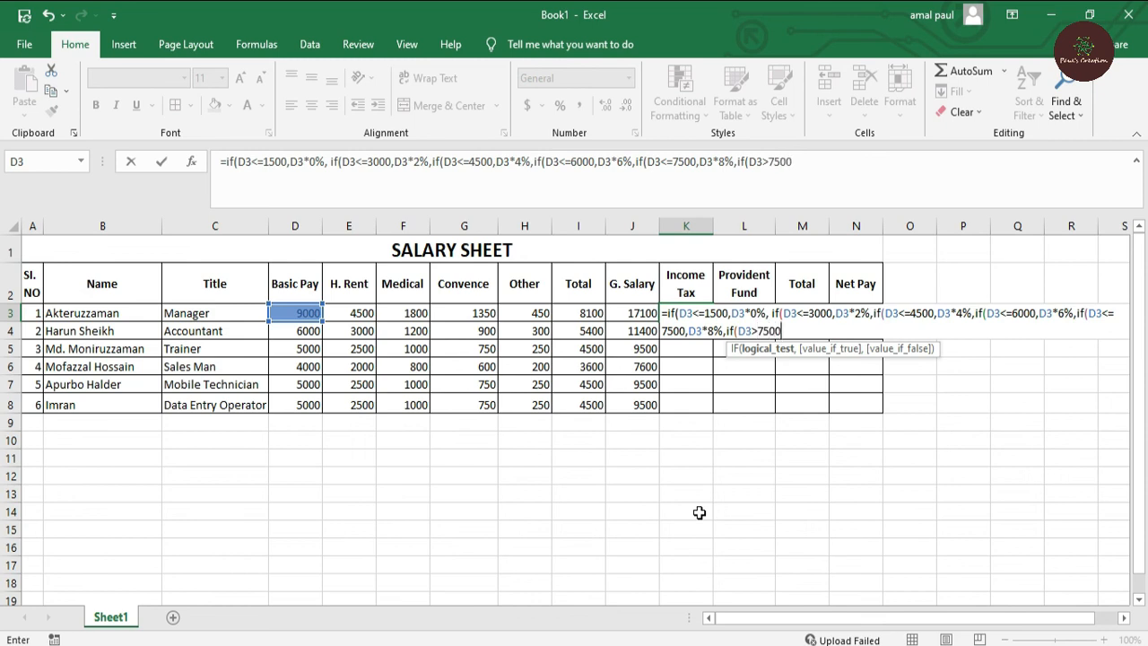
type(",")
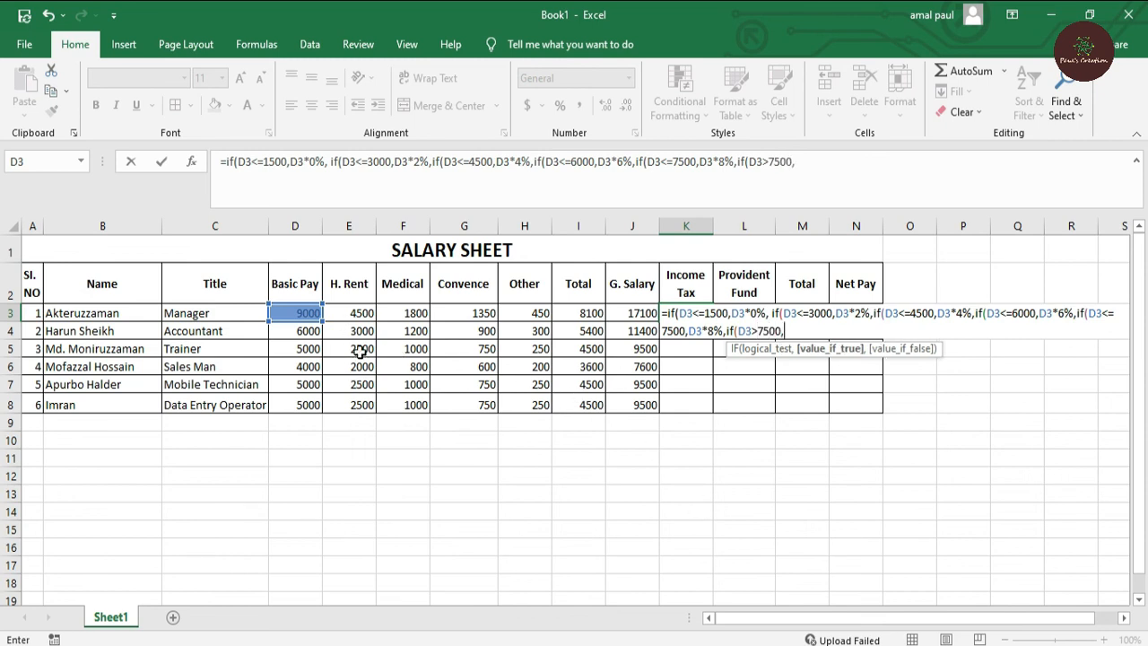
left_click(301, 311)
type("*10")
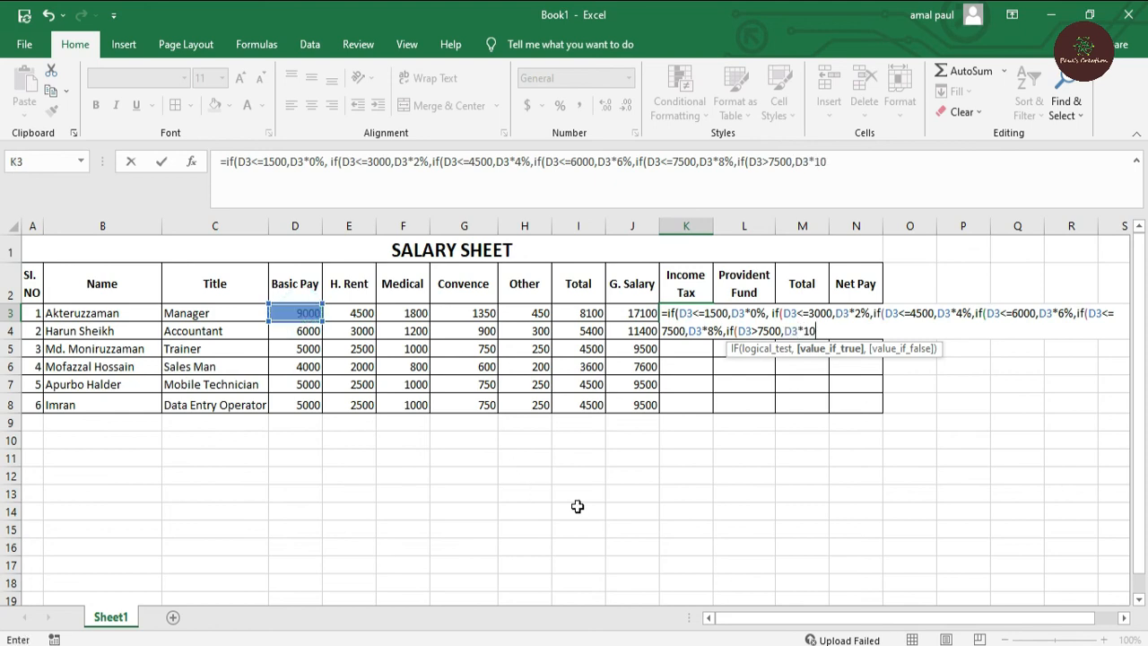
type("%")
key("Return")
left_click(561, 405)
left_click(692, 313)
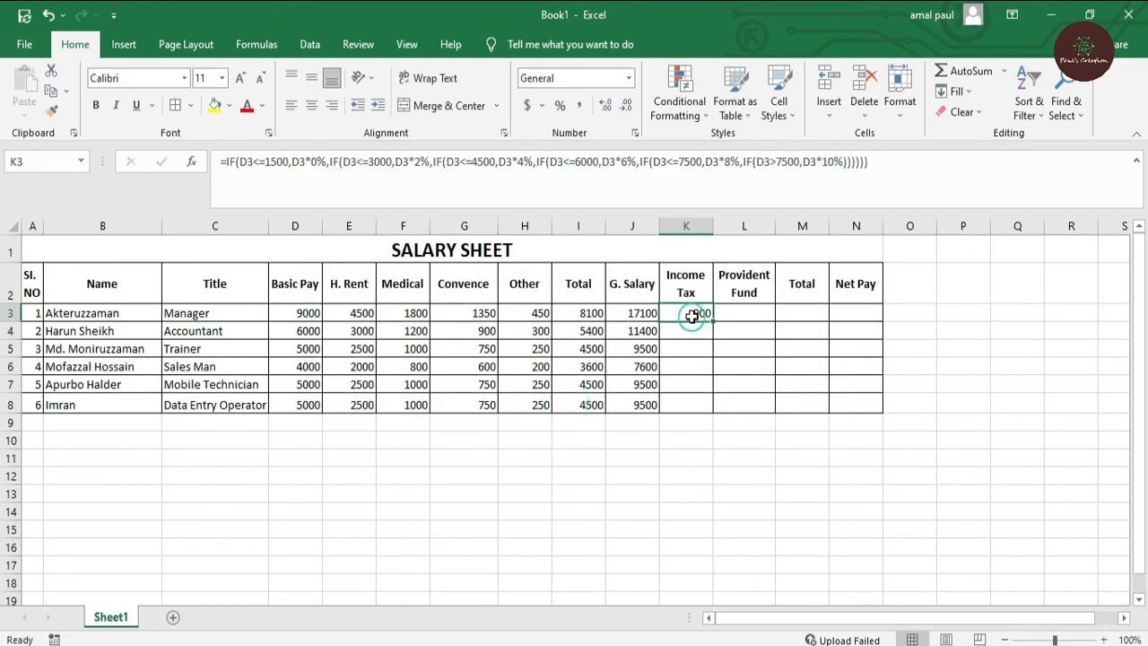
left_click_drag(713, 321, 714, 414)
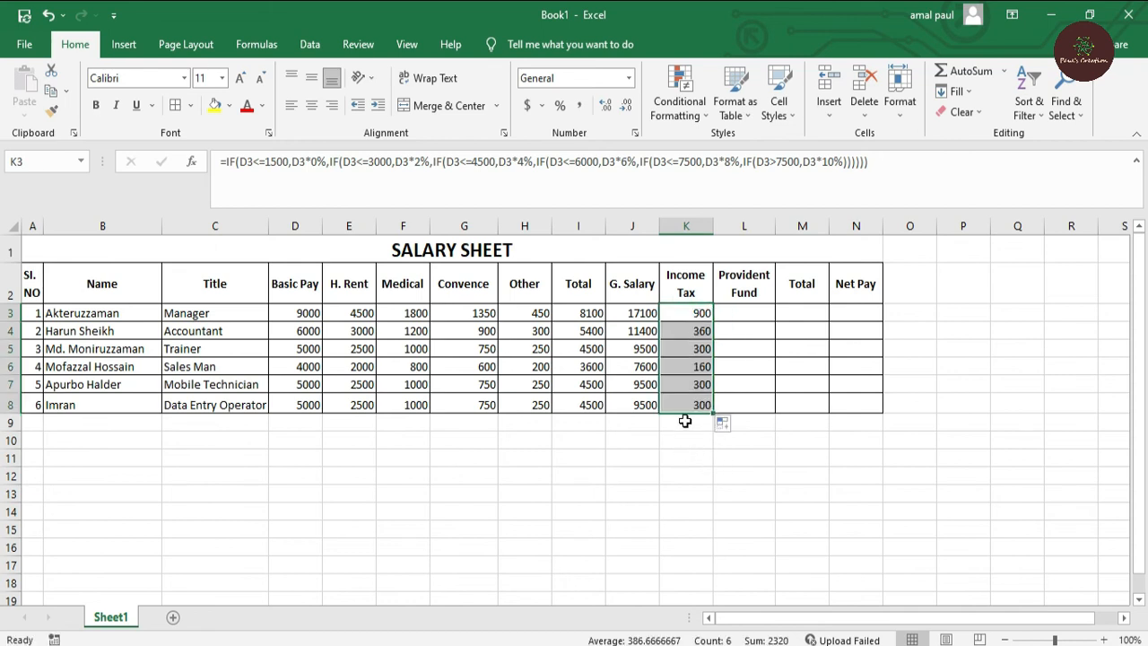
Step: Calculate the Provident Fund in L3 with the formula =D3*10% and fill it down to L8
left_click(758, 311)
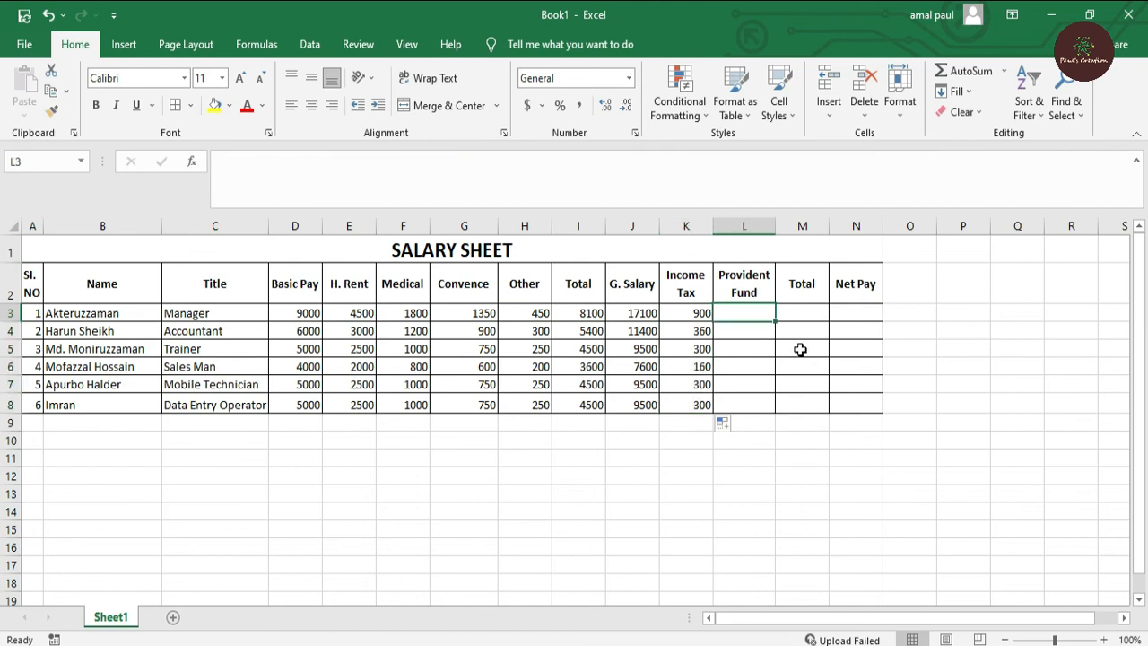
type("=")
left_click(307, 313)
type("*10%")
key("Return")
left_click(759, 311)
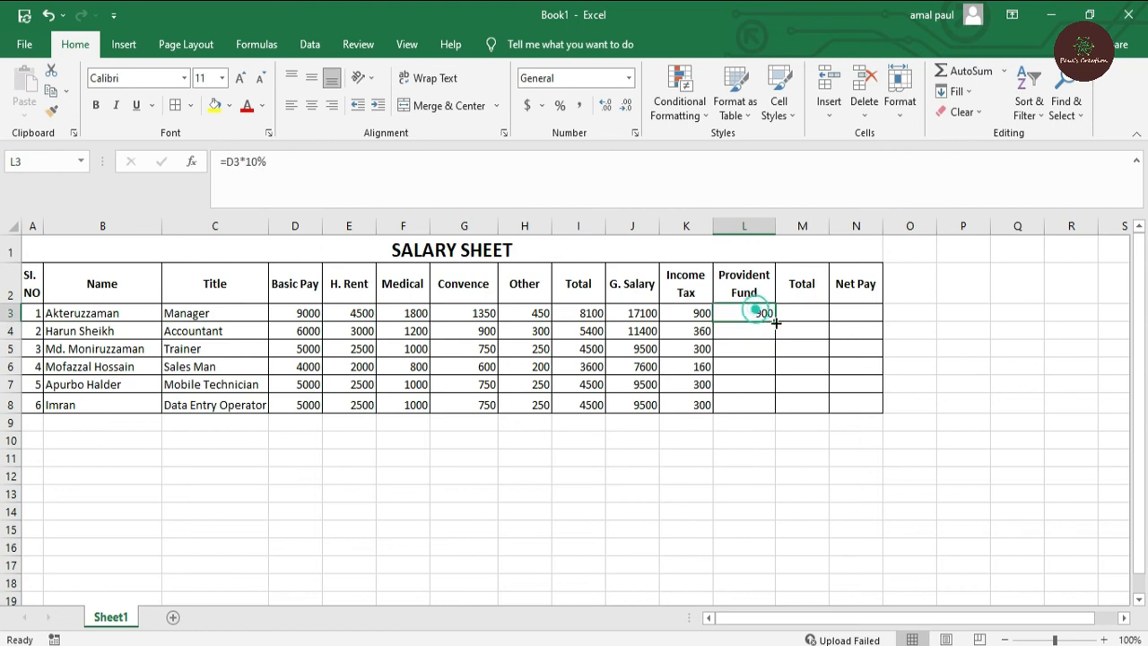
left_click_drag(775, 323, 762, 408)
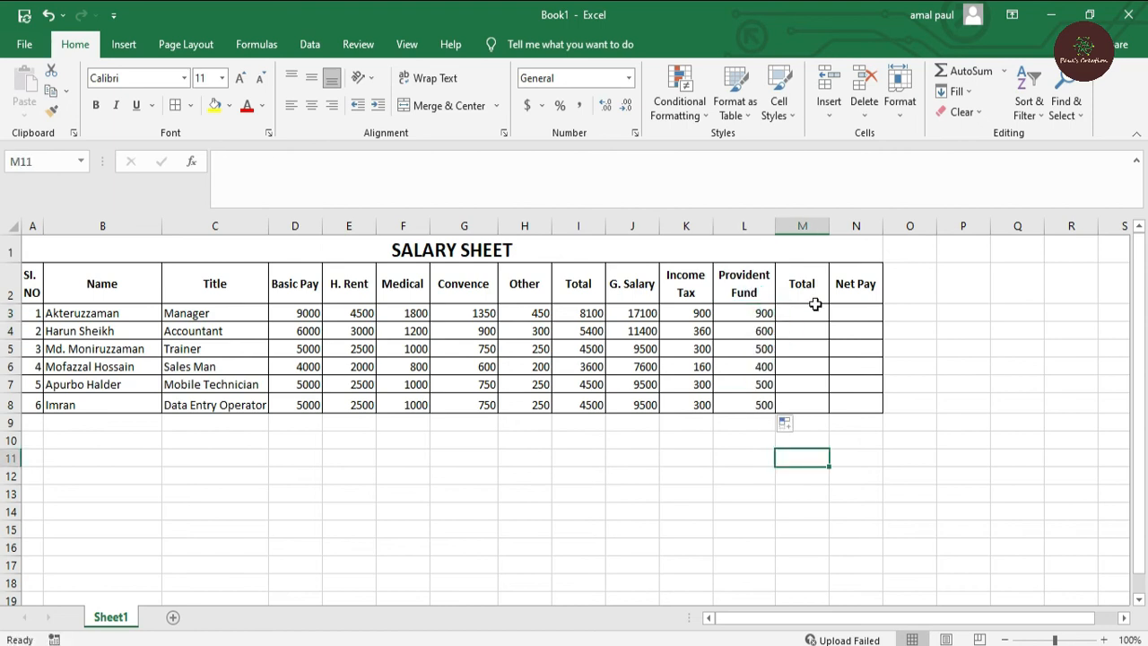
Step: Total the deductions in M3 with the formula =SUM(K3+L3) and fill it down to M8
left_click(687, 312)
left_click(756, 312)
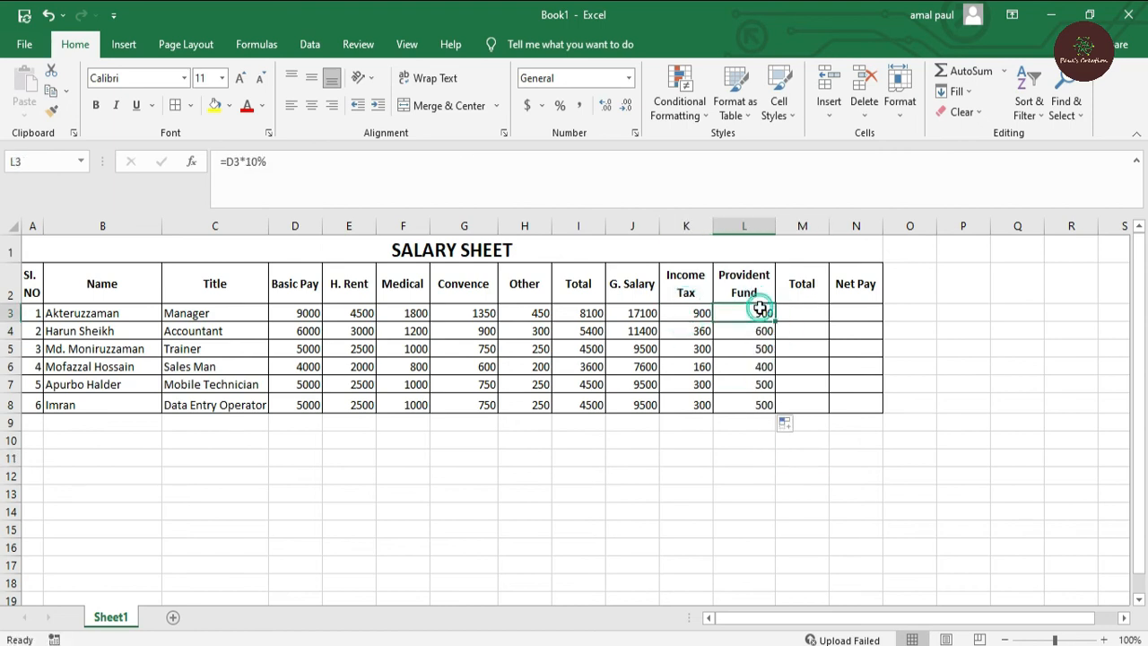
left_click(817, 309)
type("=")
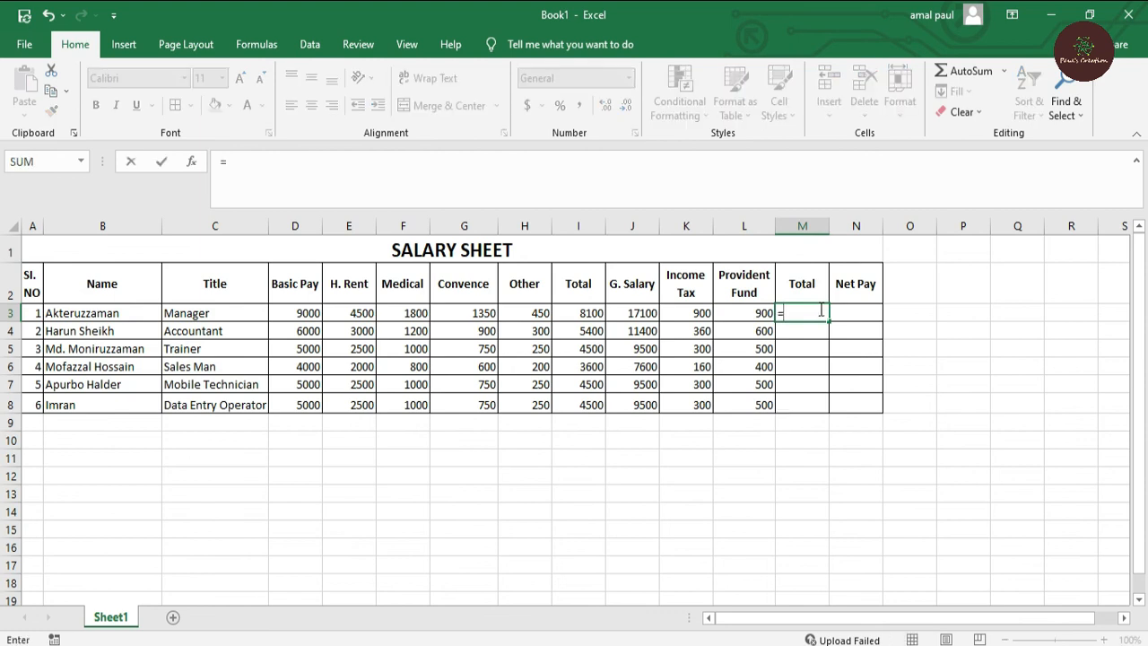
type("sum(")
left_click(698, 312)
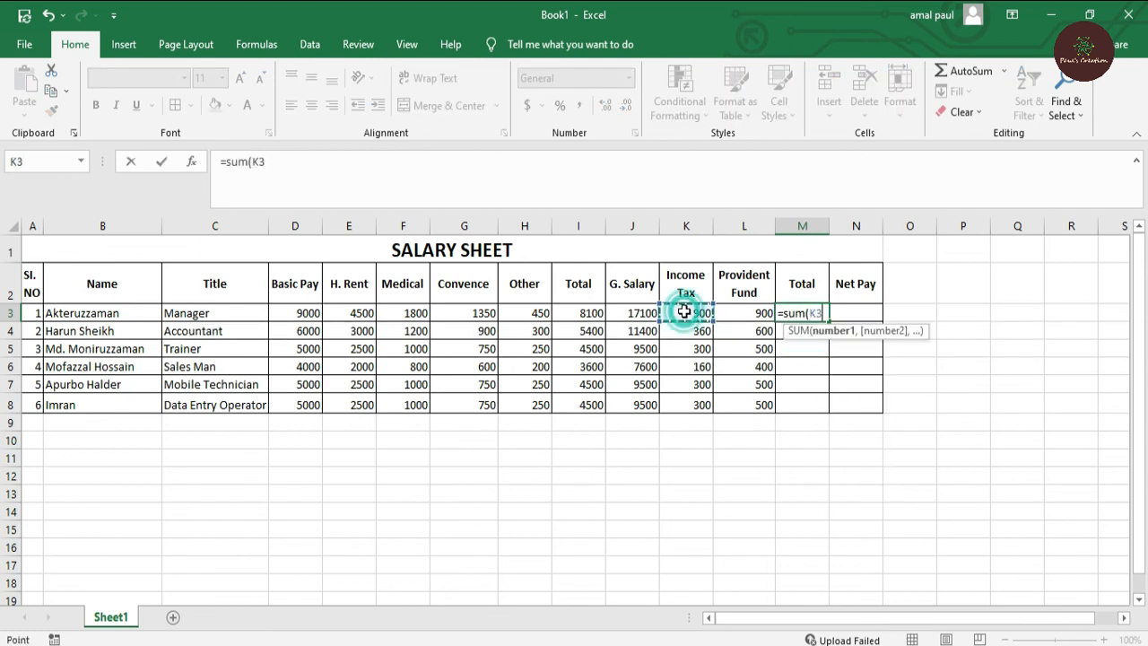
type("+")
left_click(743, 313)
key("Return")
left_click(815, 313)
left_click_drag(832, 323, 834, 408)
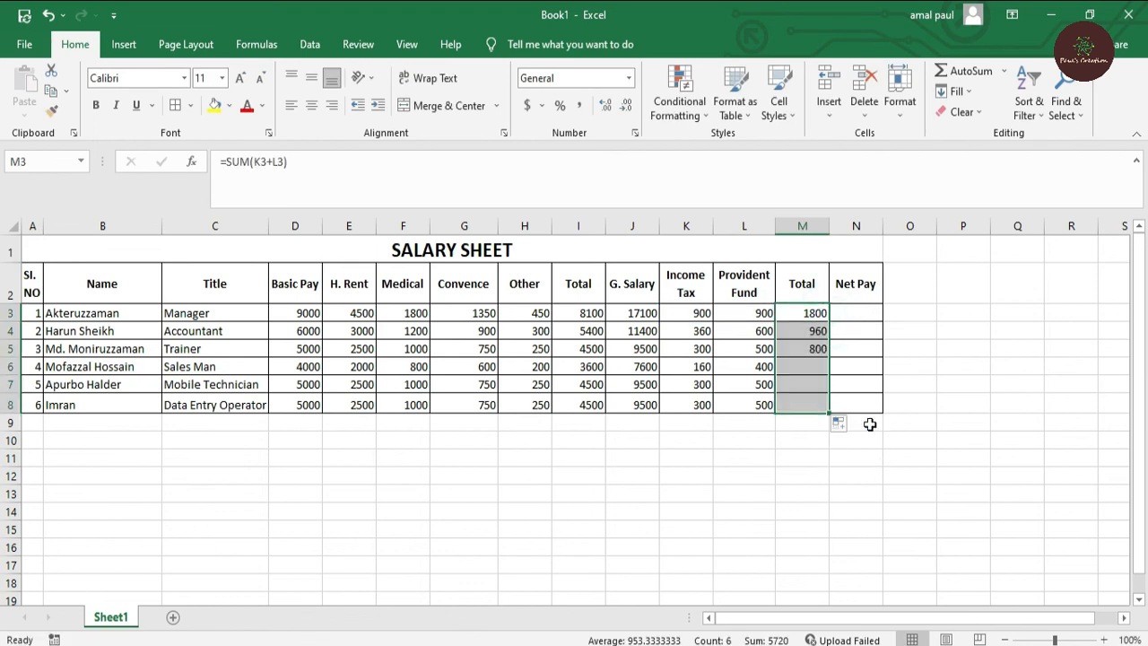
Step: Calculate Net Pay in N3 as gross salary minus total deductions with =J3-M3, and fill it down to N8
left_click(861, 308)
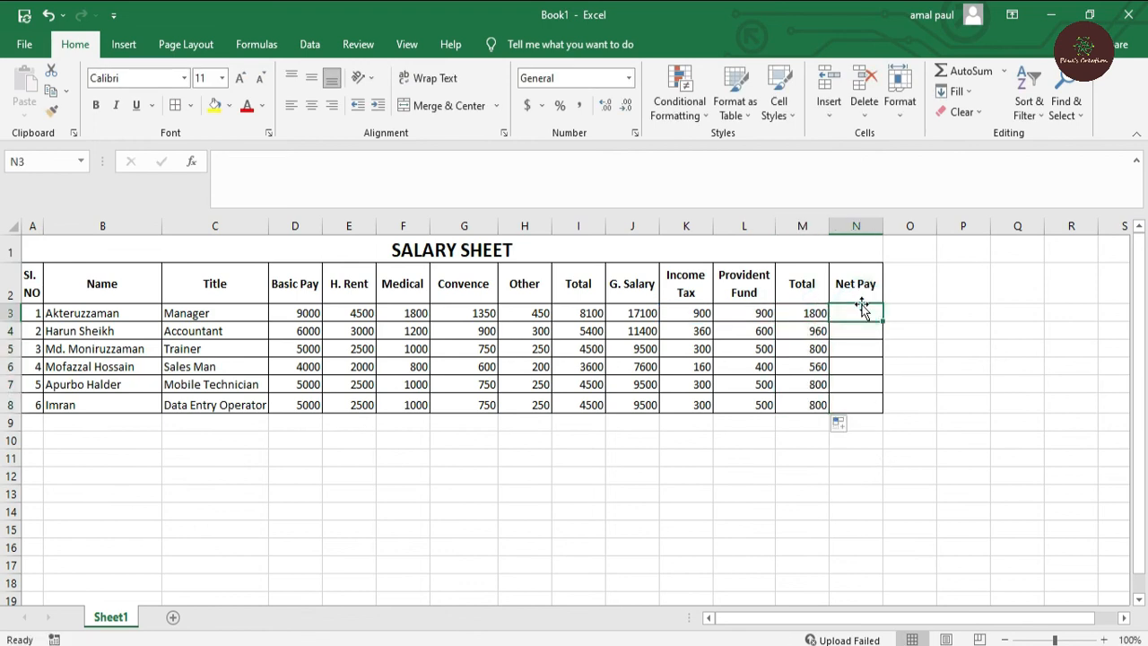
left_click(805, 312)
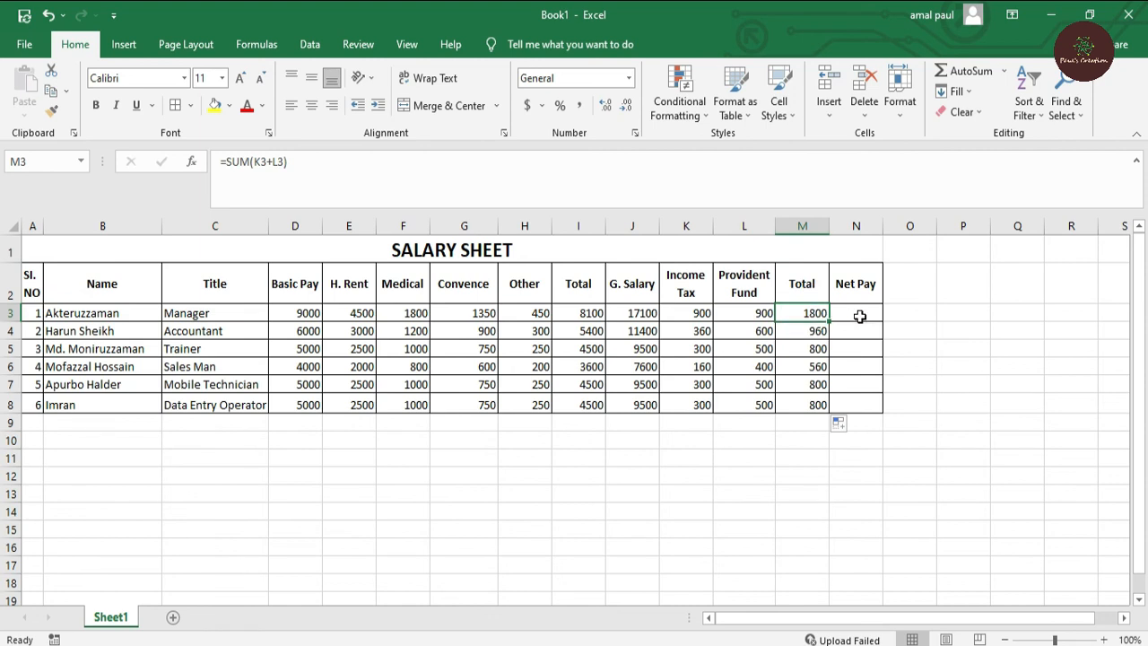
left_click(859, 310)
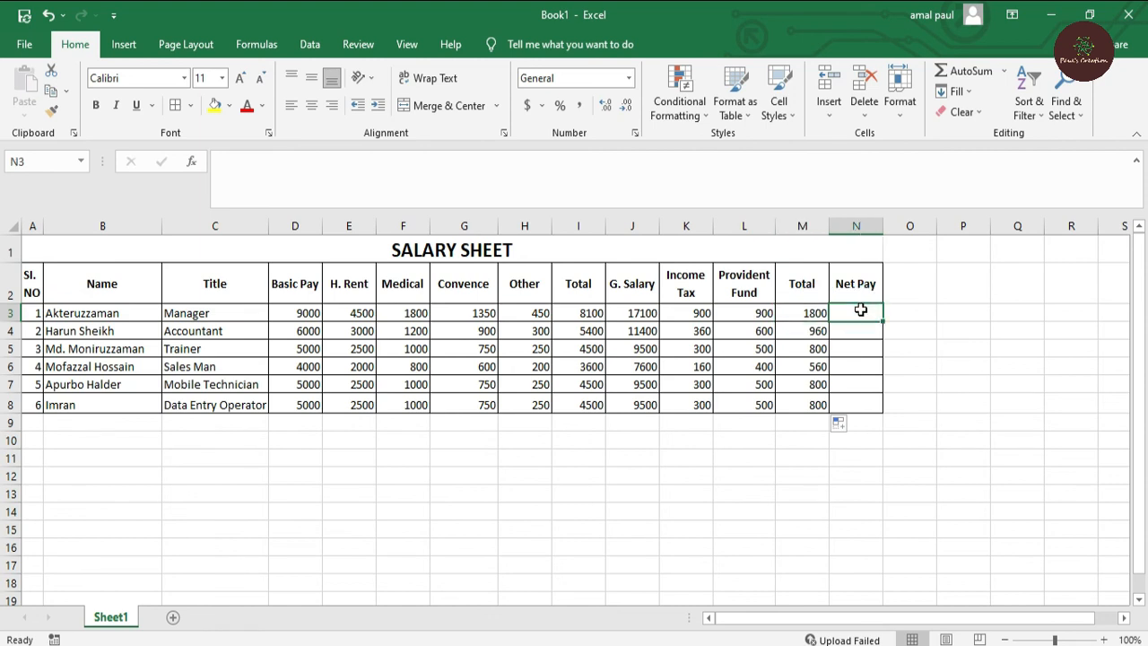
type("=")
left_click(637, 312)
type("-")
left_click(810, 311)
key("Return")
key("Up")
left_click_drag(884, 316, 884, 408)
left_click(899, 508)
left_click(865, 419)
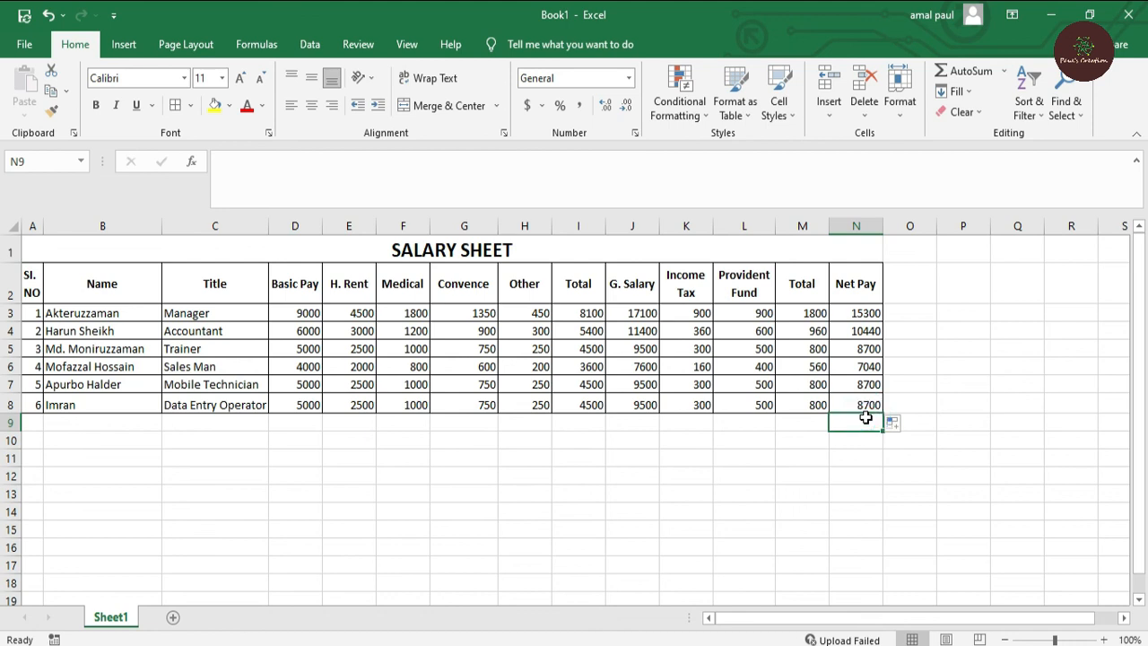